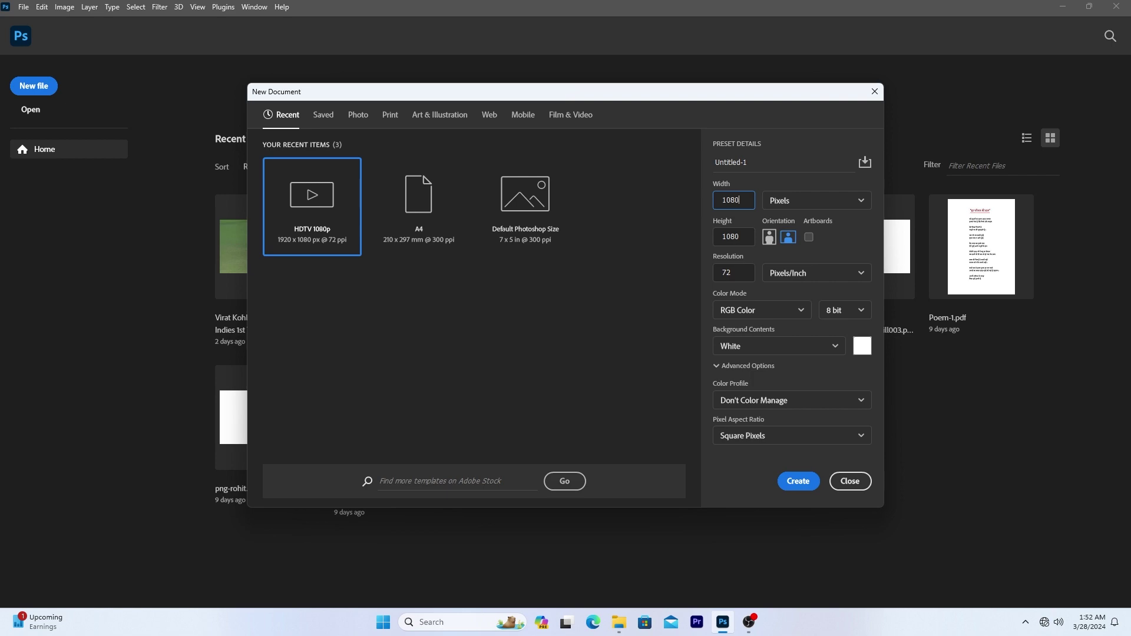
Create a 1080 x 1080 pixel document at 72 pixels/inch and open the Gradient tool's gradient for editing
click(798, 481)
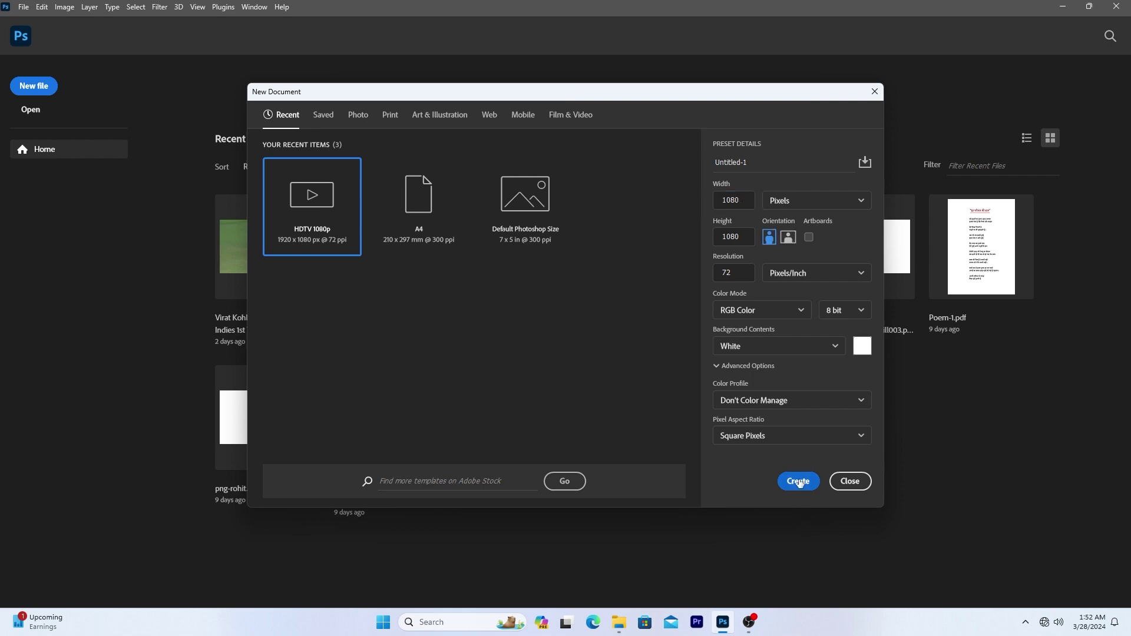
click(11, 249)
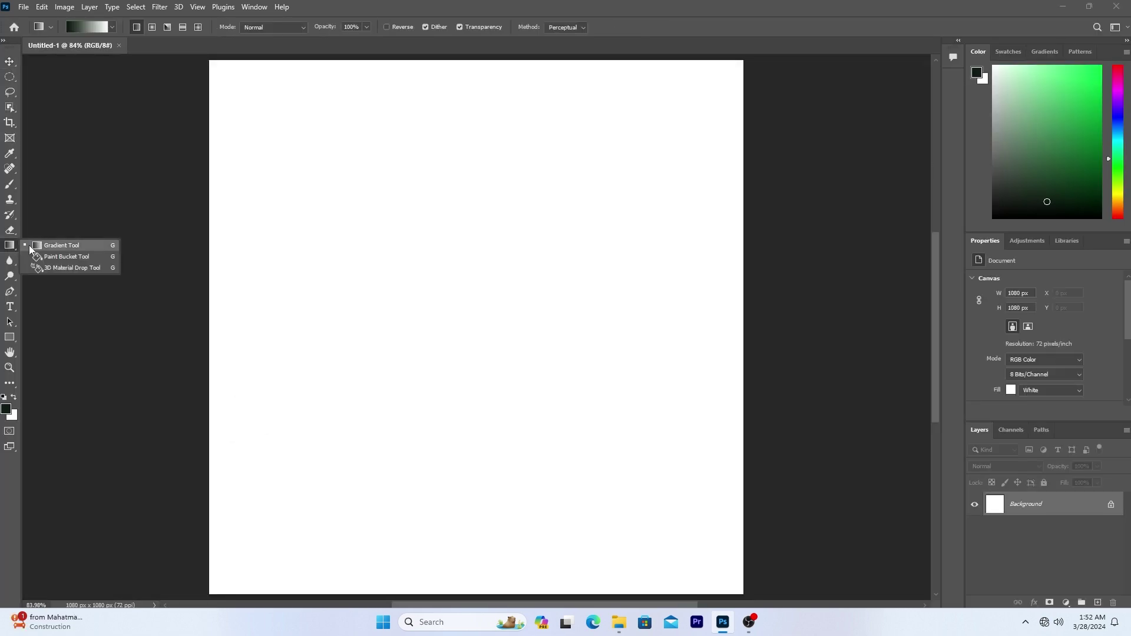
click(31, 246)
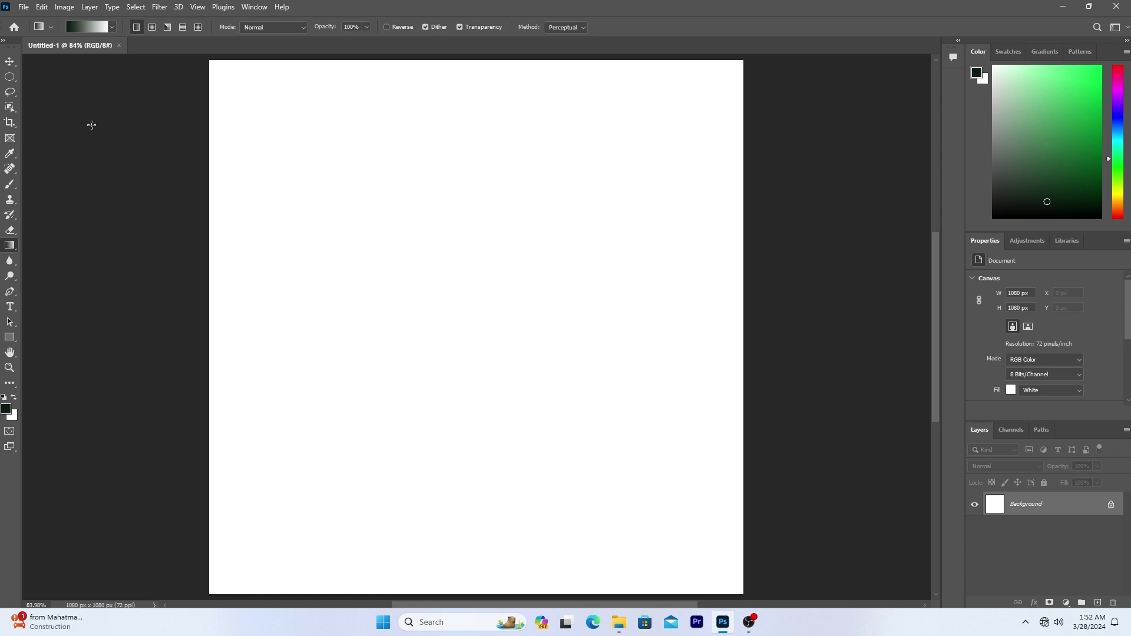
click(93, 25)
Set the gradient's starting colour stop at location 0 to d9e0b7
click(439, 309)
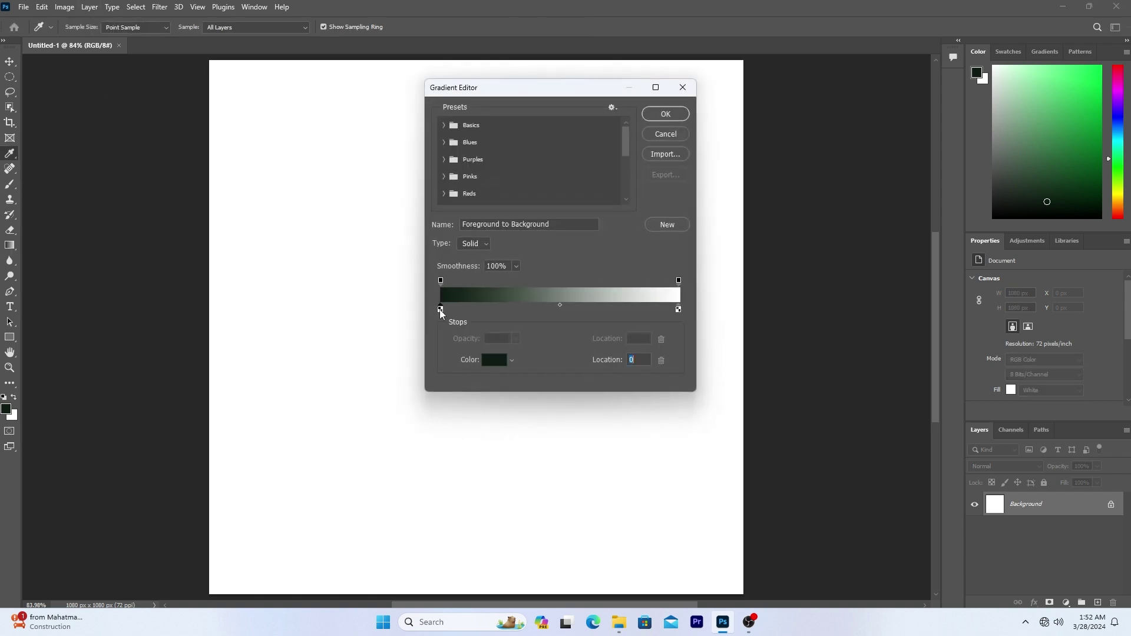
click(493, 360)
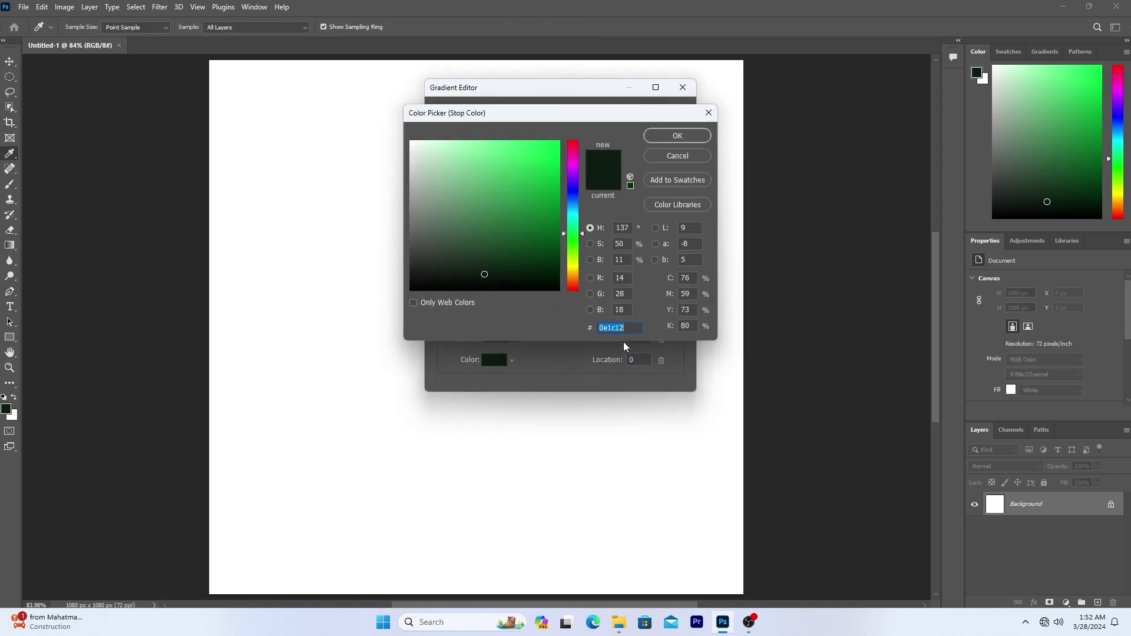
key(BackSpace)
text(d)
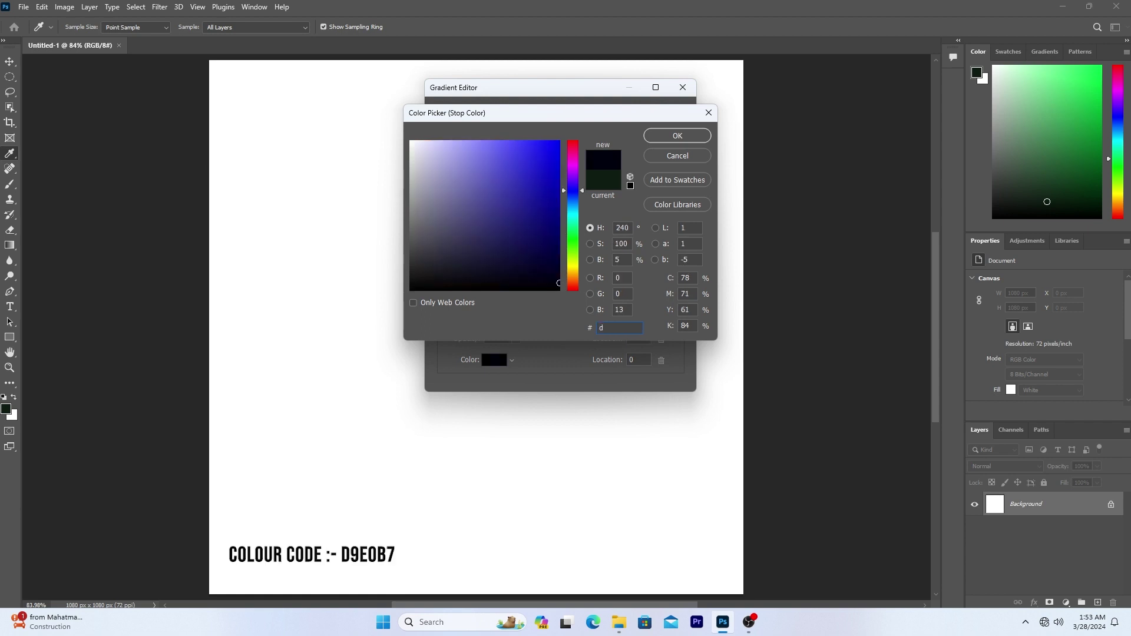
text(9)
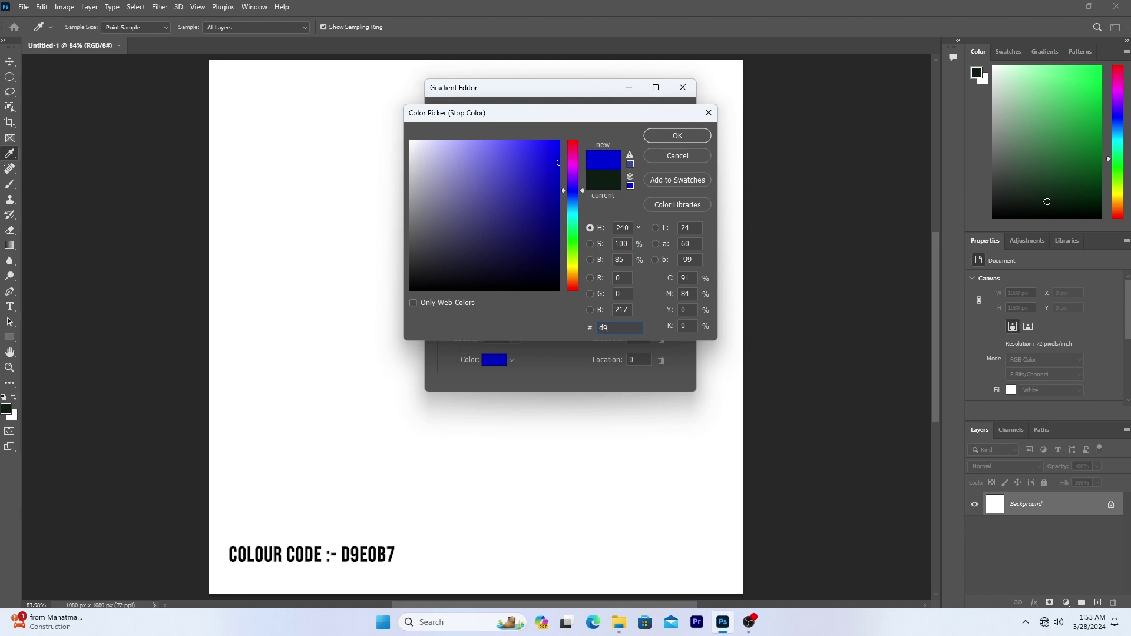
text(e)
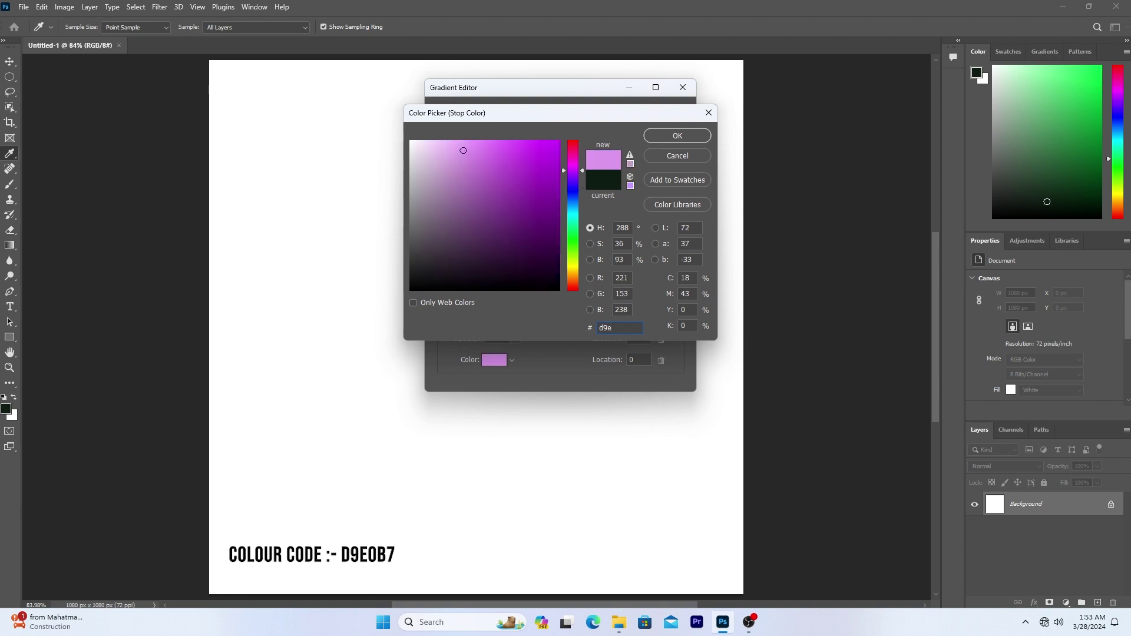
text(0)
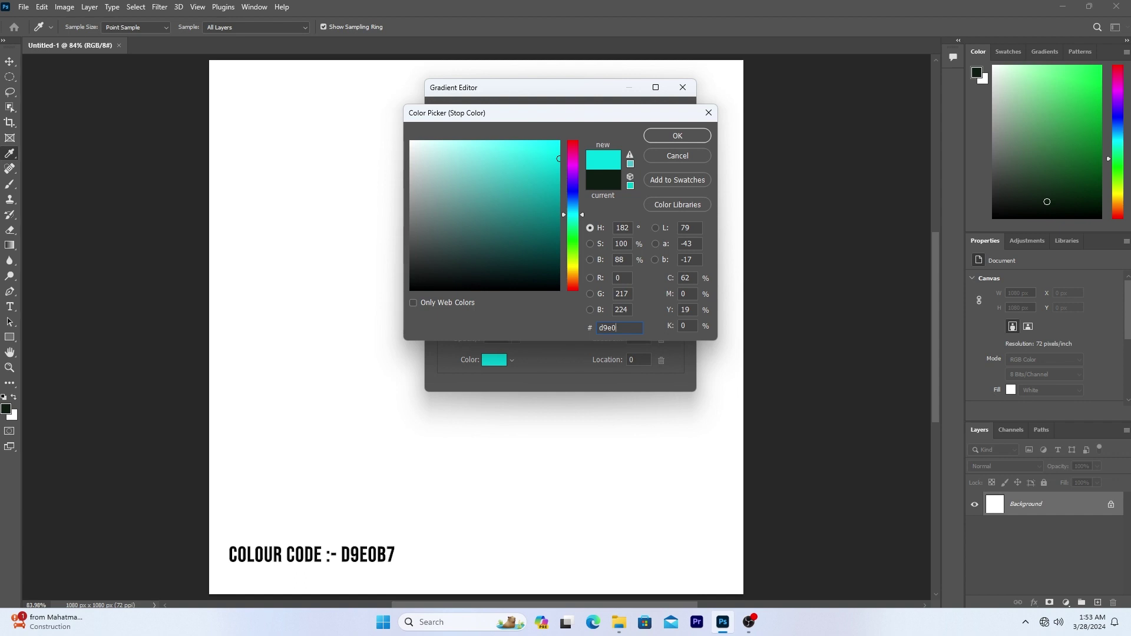
text(b7)
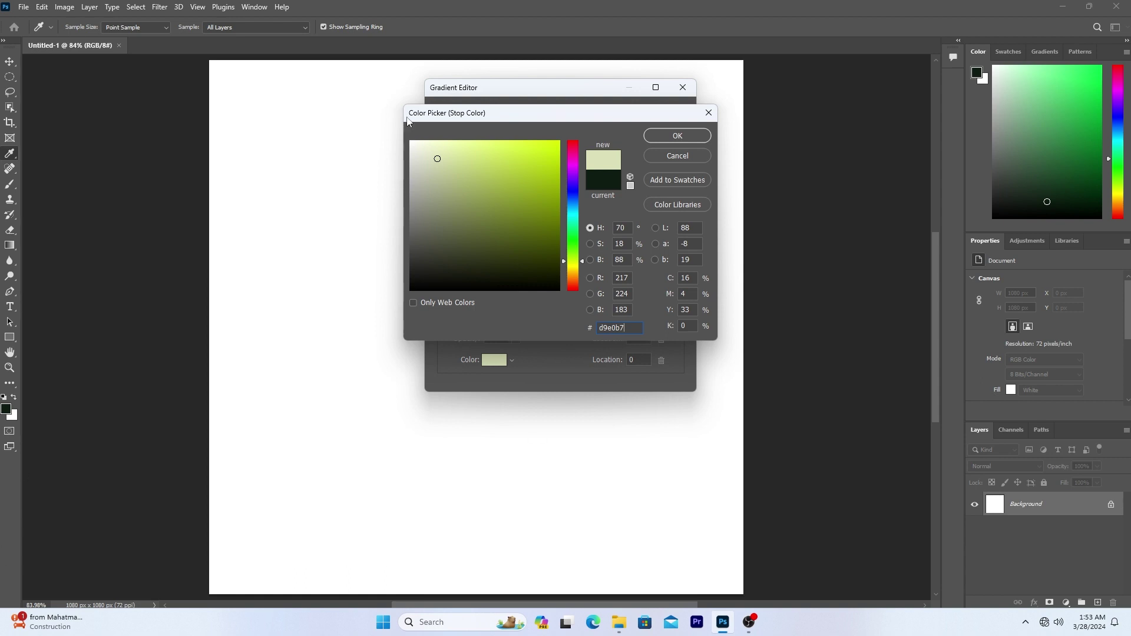
click(689, 138)
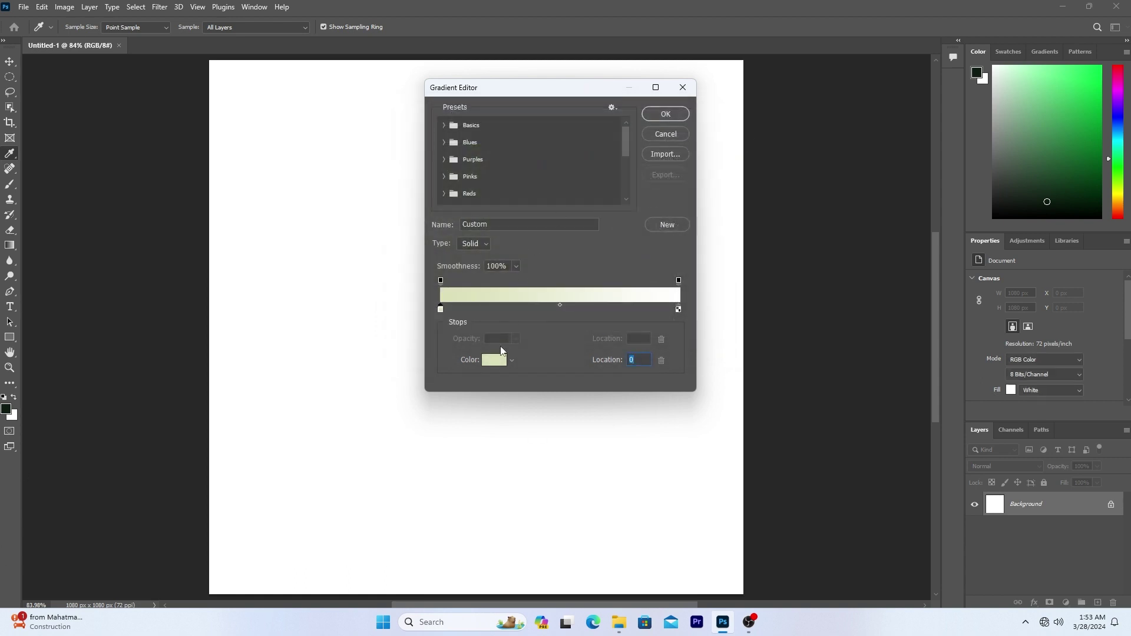
Set the gradient's end colour stop at location 100 to 8fa02d and accept the edited gradient
click(678, 309)
click(499, 361)
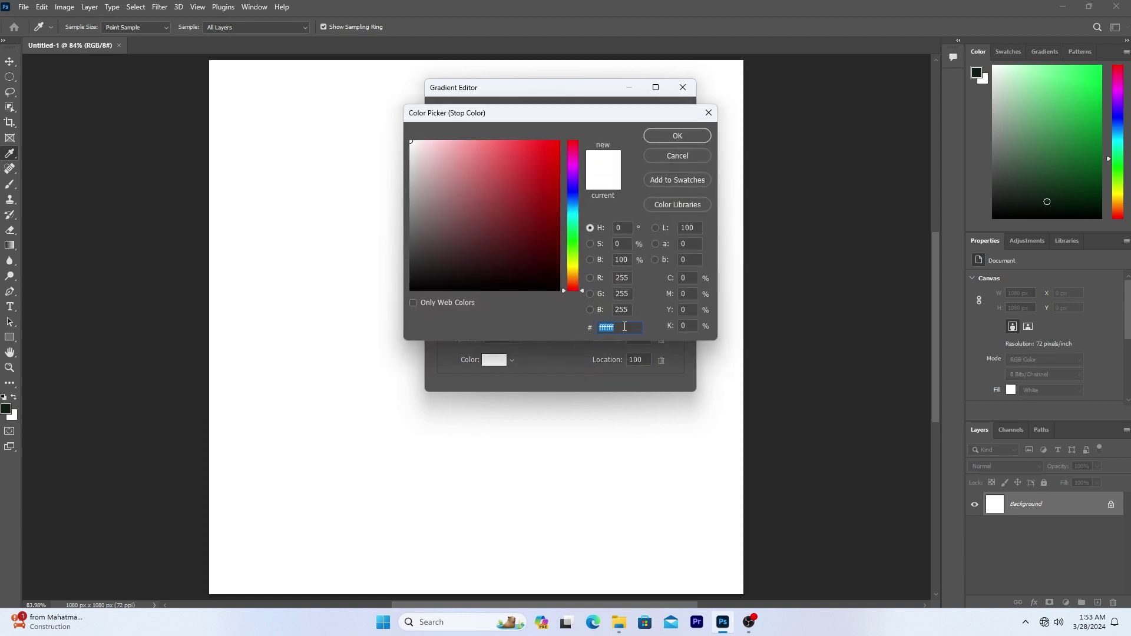
key(BackSpace)
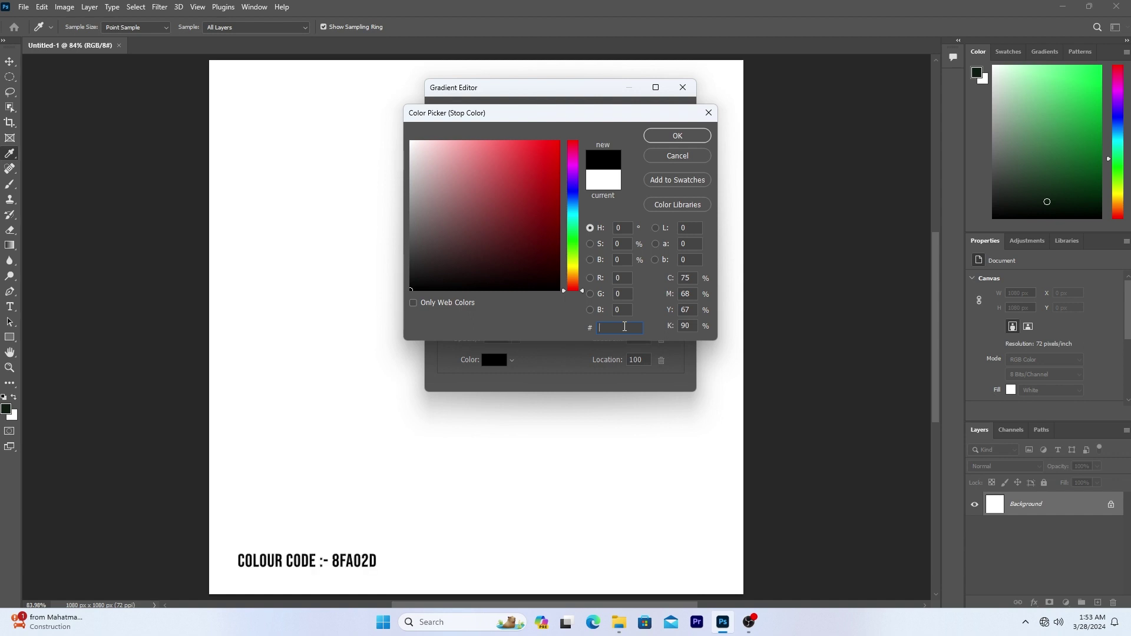
text(8)
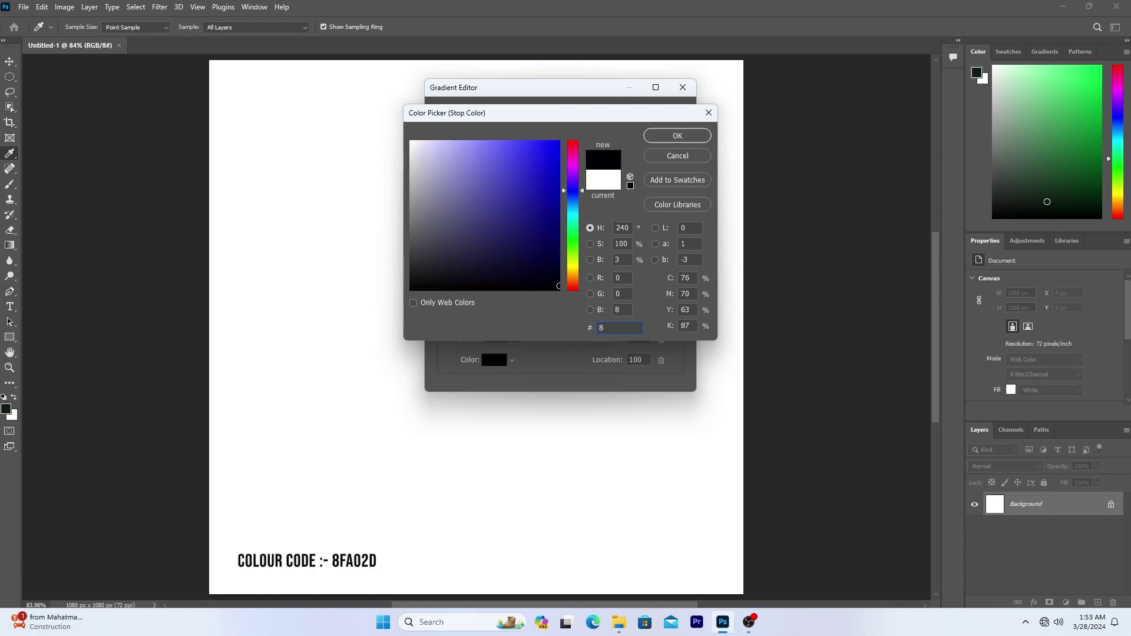
text(f)
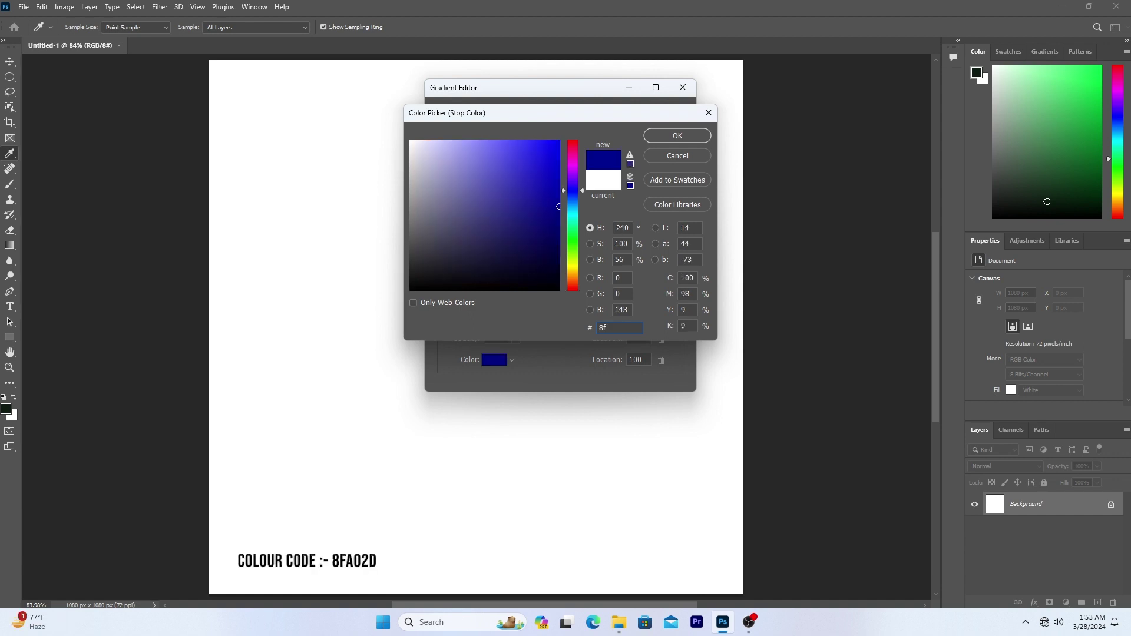
text(a)
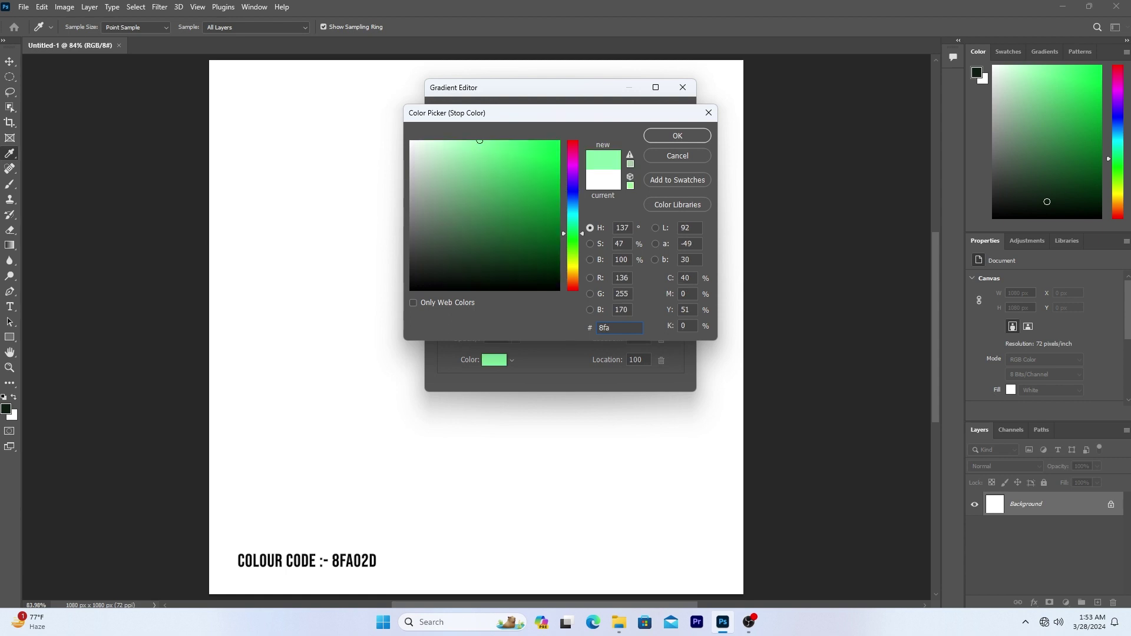
text(0)
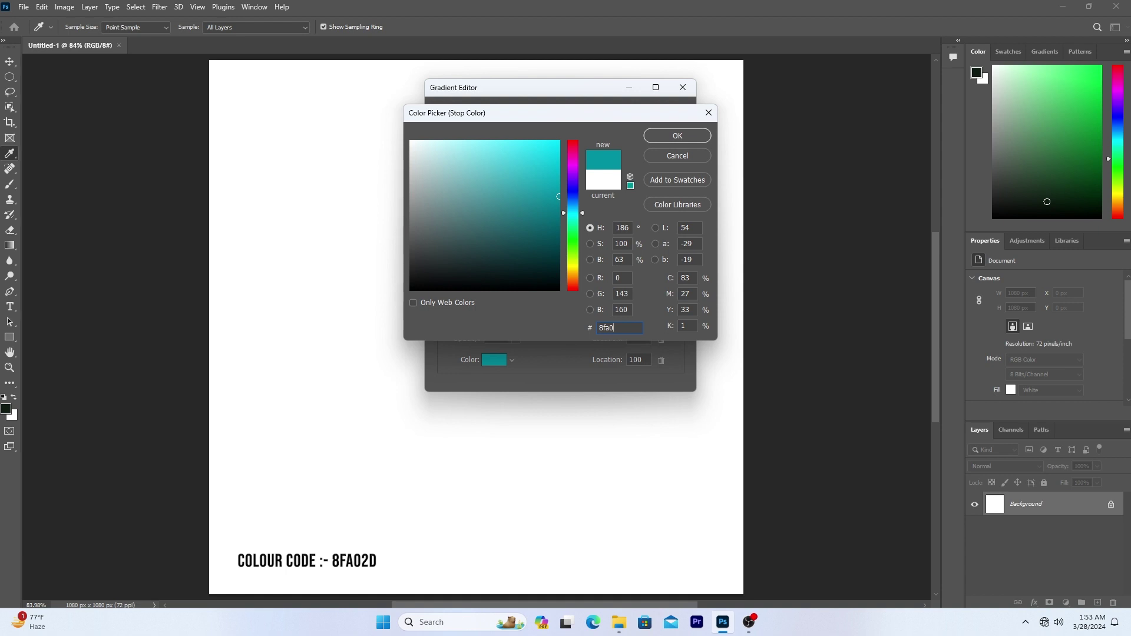
text(2)
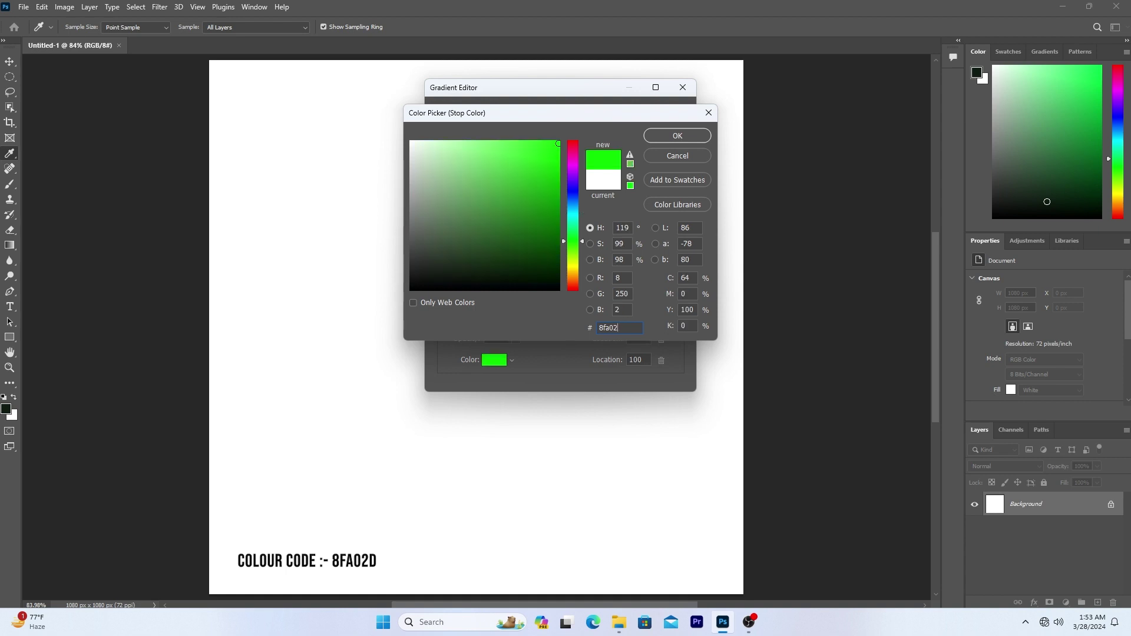
text(d)
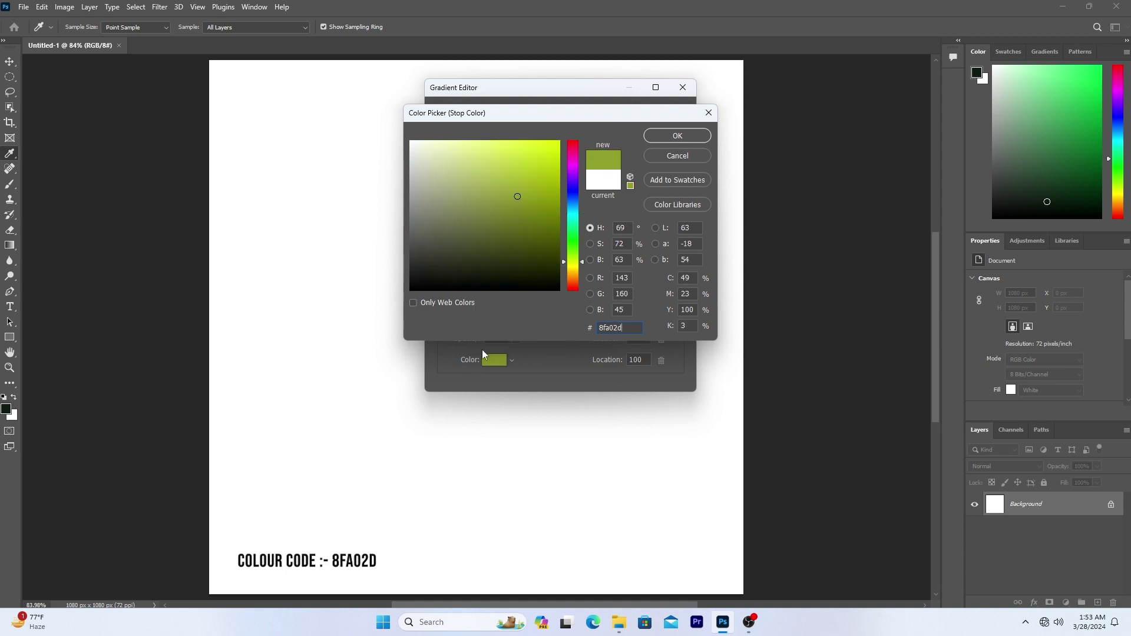
click(655, 132)
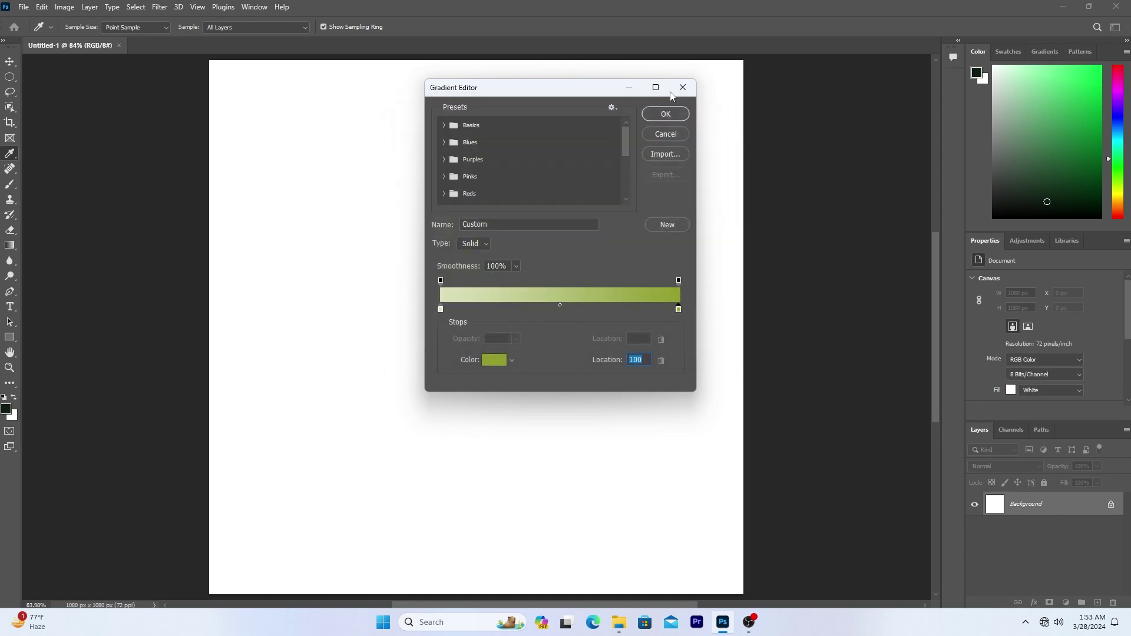
click(670, 119)
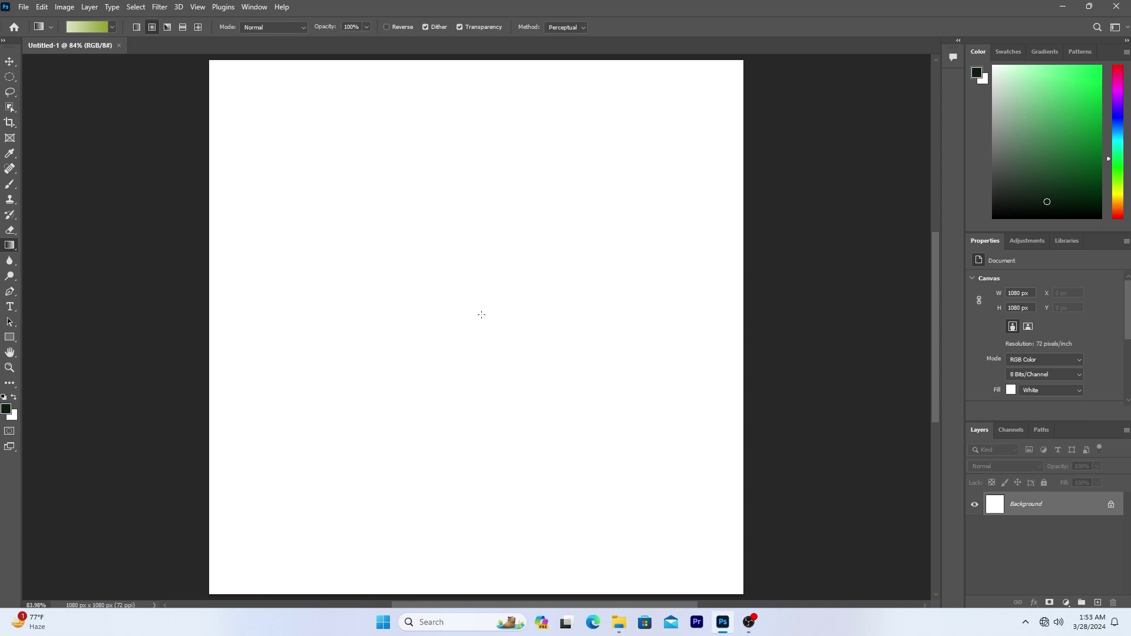
Fill the Background layer with a radial gradient running from near the canvas centre to its lower edge, and unlock the layer
drag(477, 306, 482, 592)
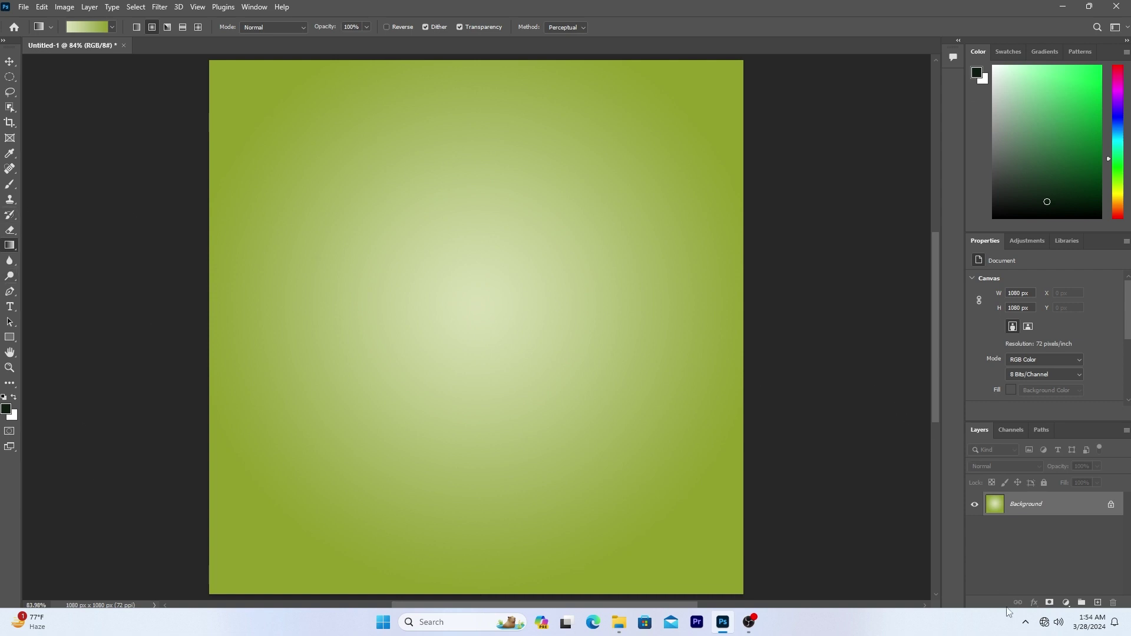
click(1111, 505)
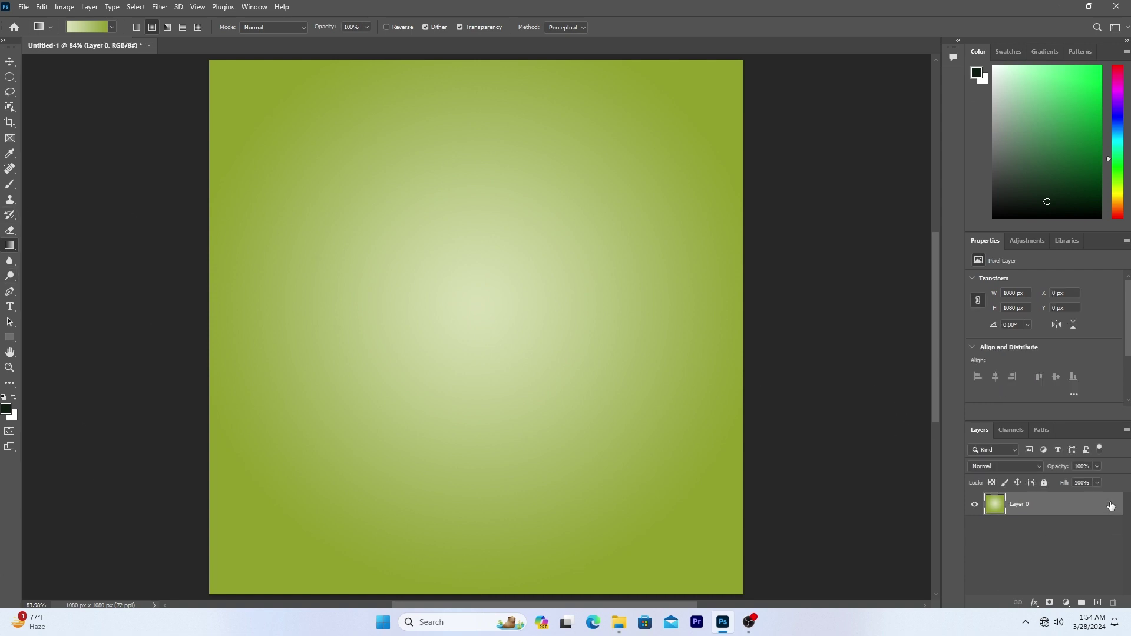
Add a horizontal text layer reading "50K" near the middle of the canvas
click(10, 307)
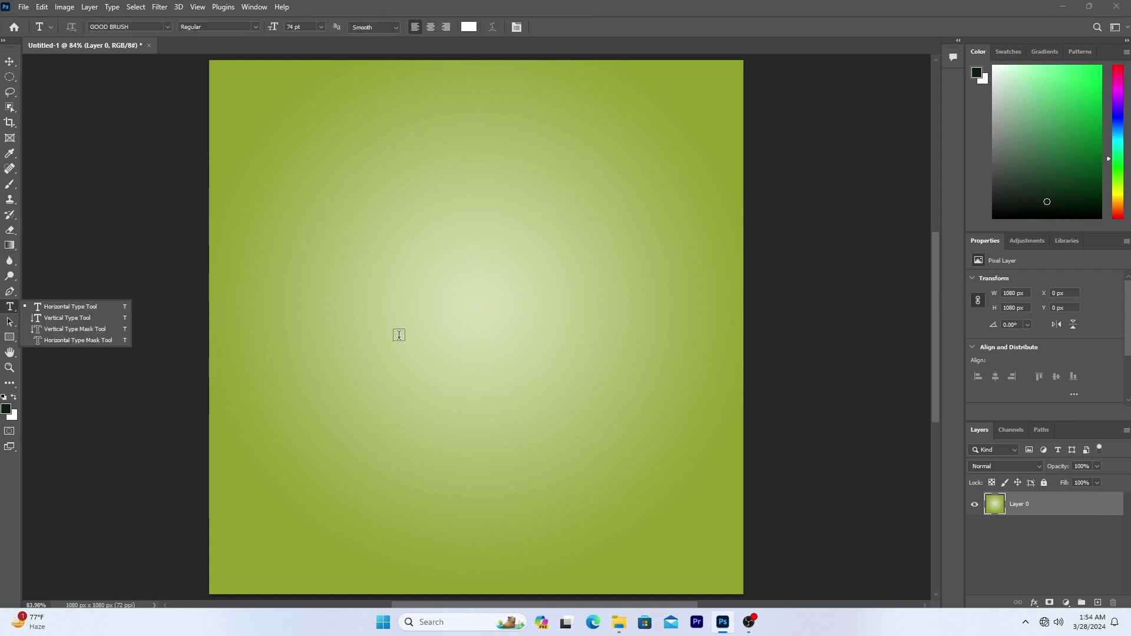
click(424, 282)
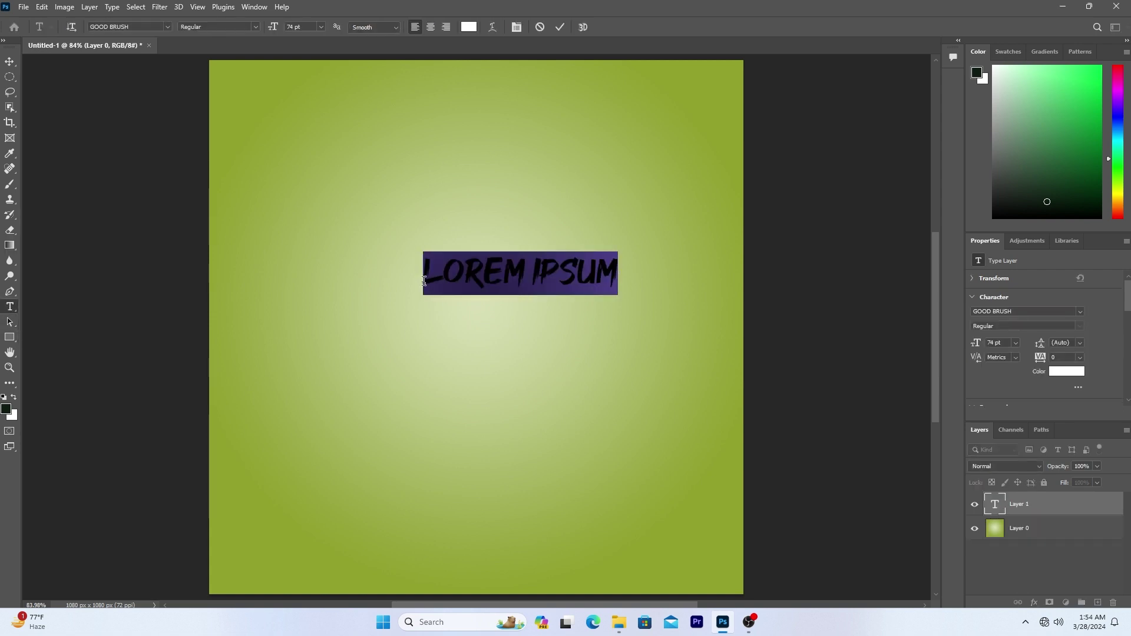
key(BackSpace)
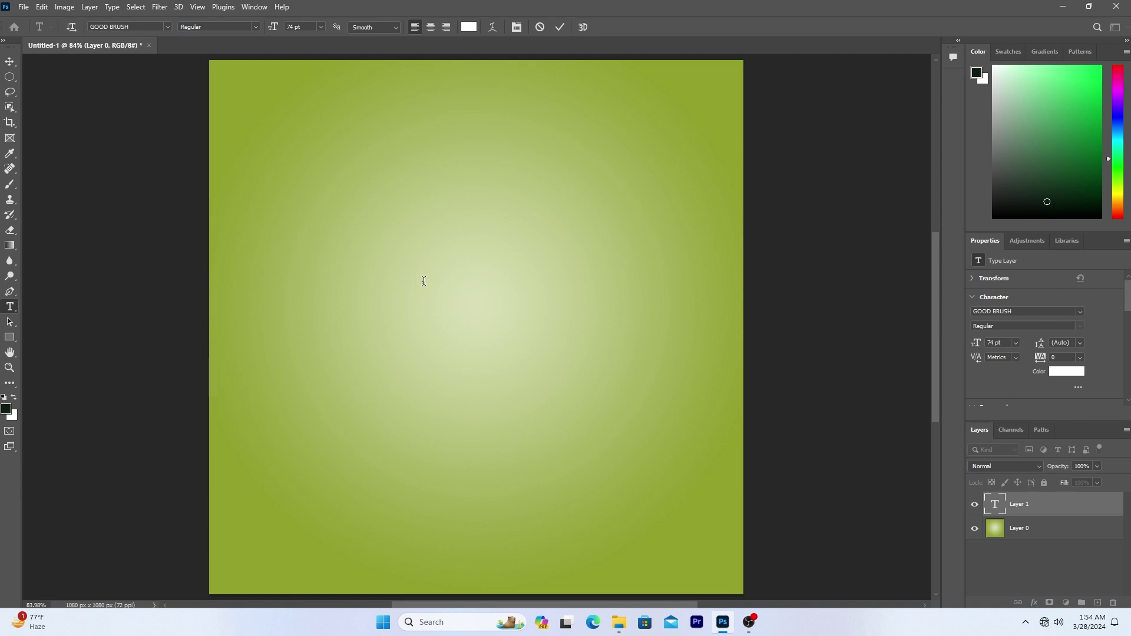
text(50K)
Change the font of the "50K" text to Bebas Neue Regular and commit the edit
double_click(428, 275)
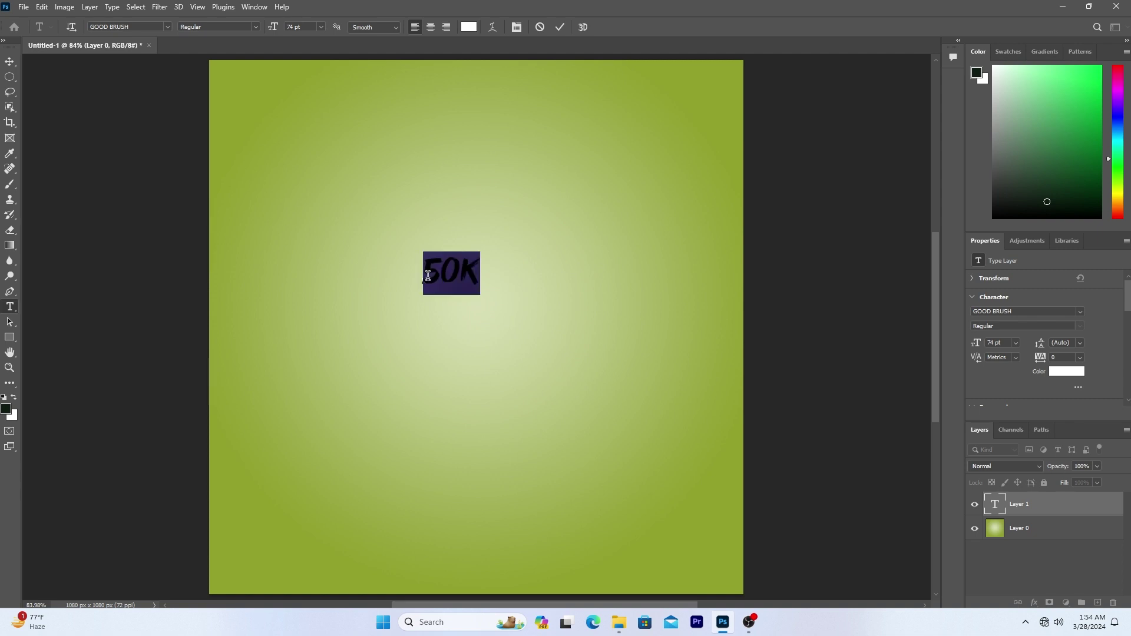
click(158, 26)
key(BackSpace)
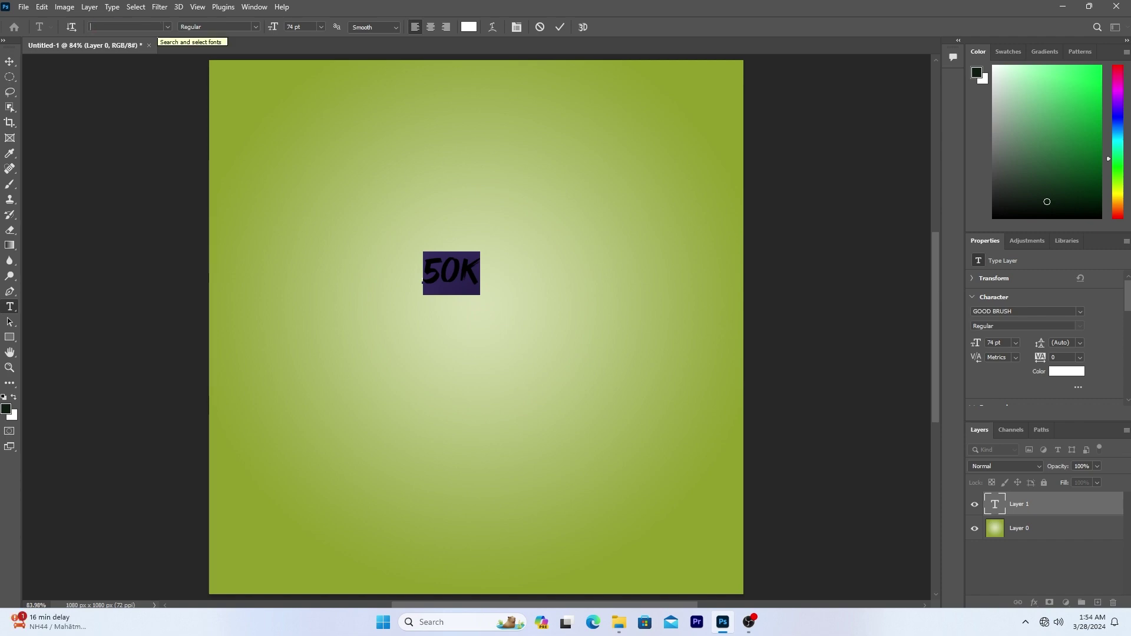
text(e)
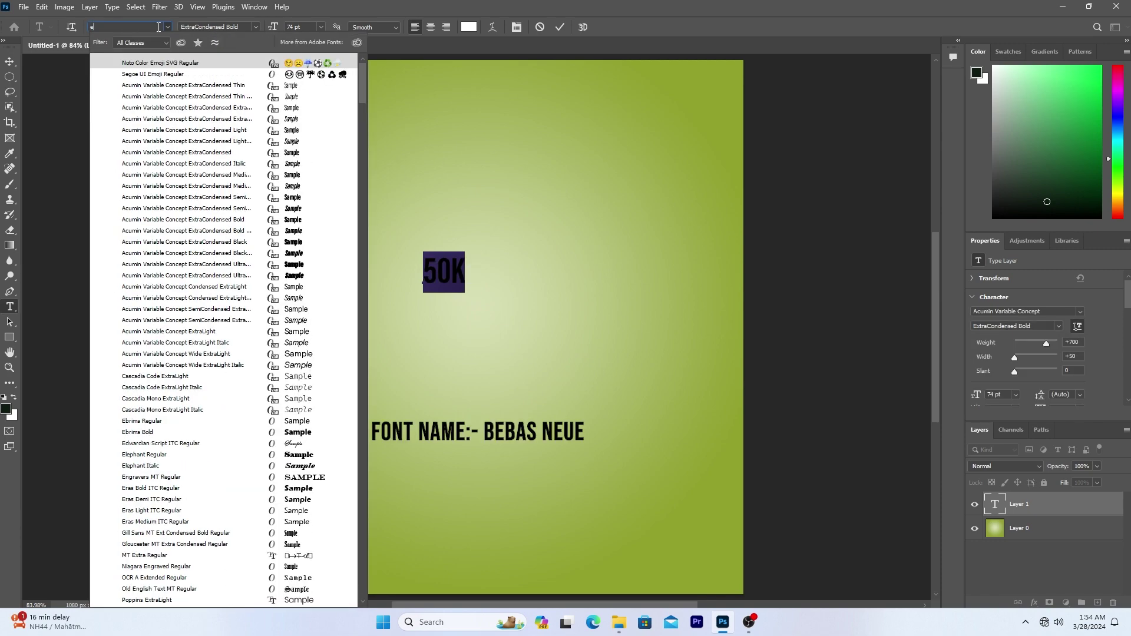
key(BackSpace)
text(beb)
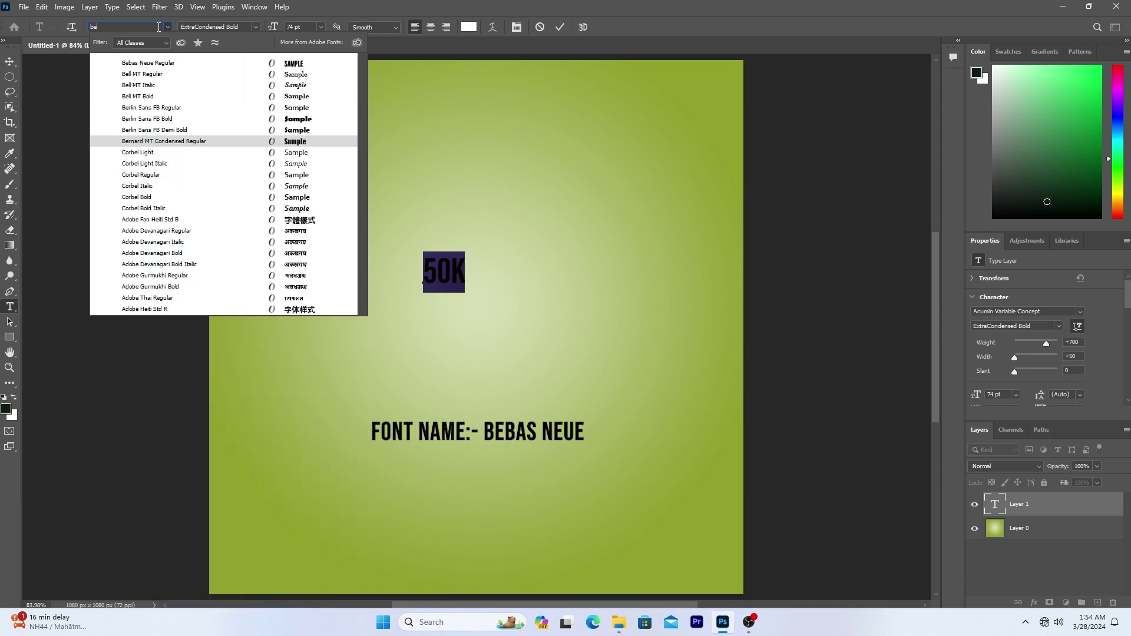
click(279, 61)
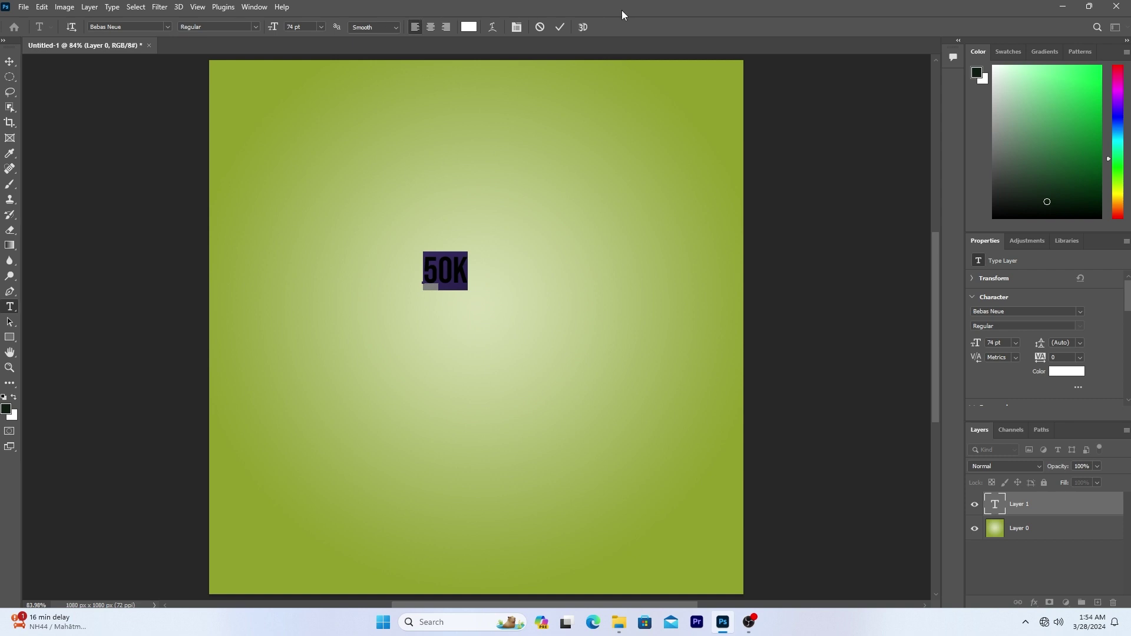
click(560, 26)
Set the font size of the "50K" text to 245 pt
double_click(436, 275)
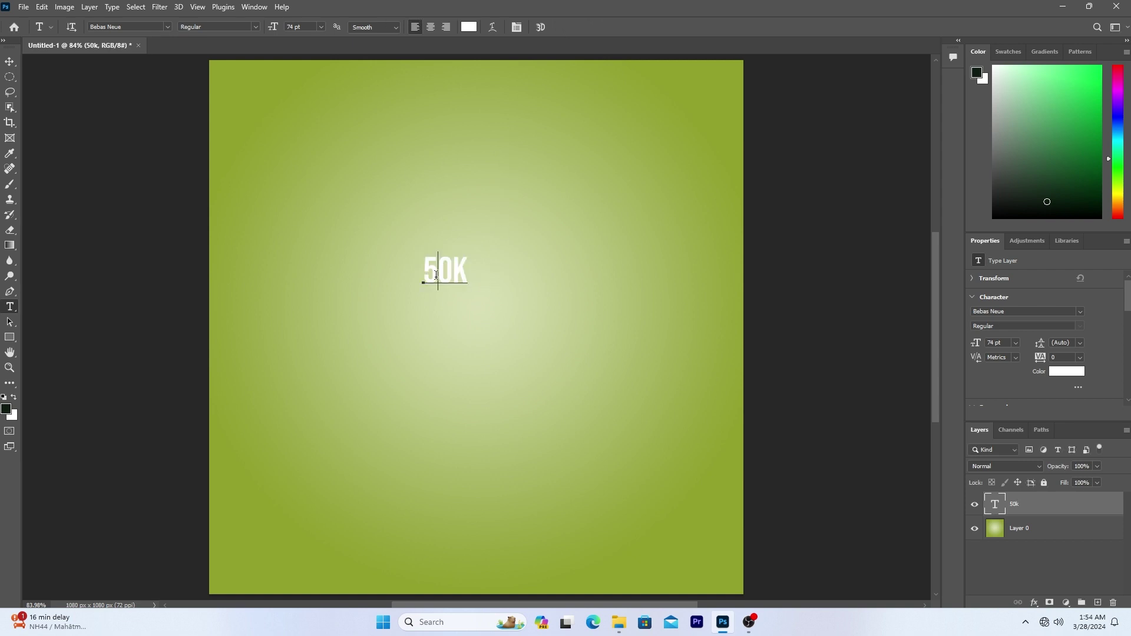
drag(271, 31, 373, 33)
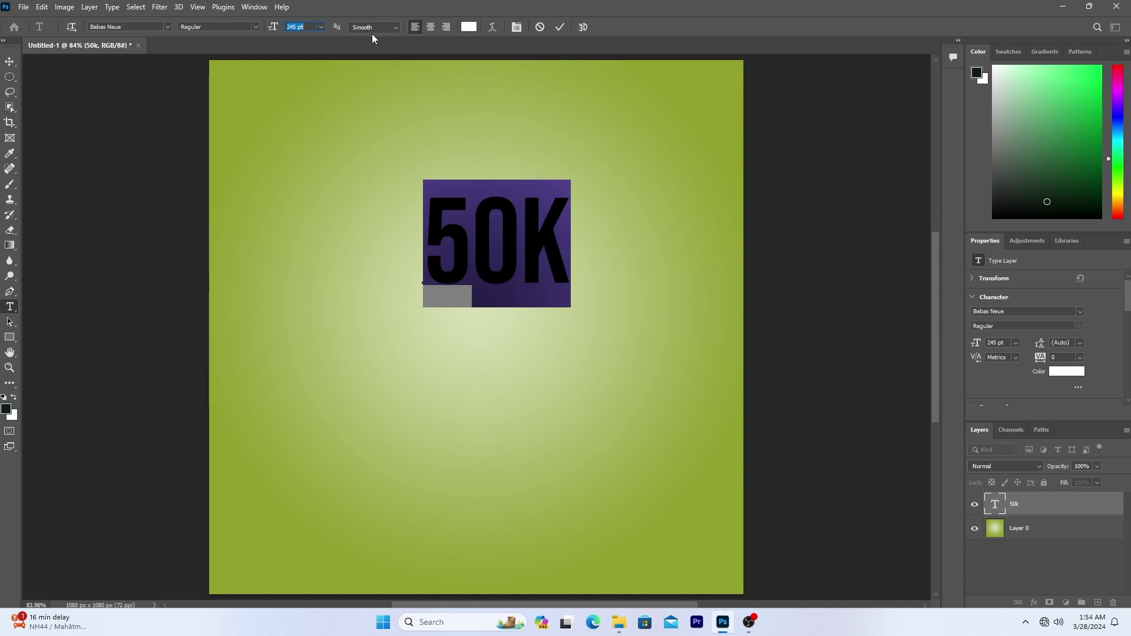
click(559, 27)
Free-transform the "50K" text to about 303 pt and move it to the centre of the canvas
key(v)
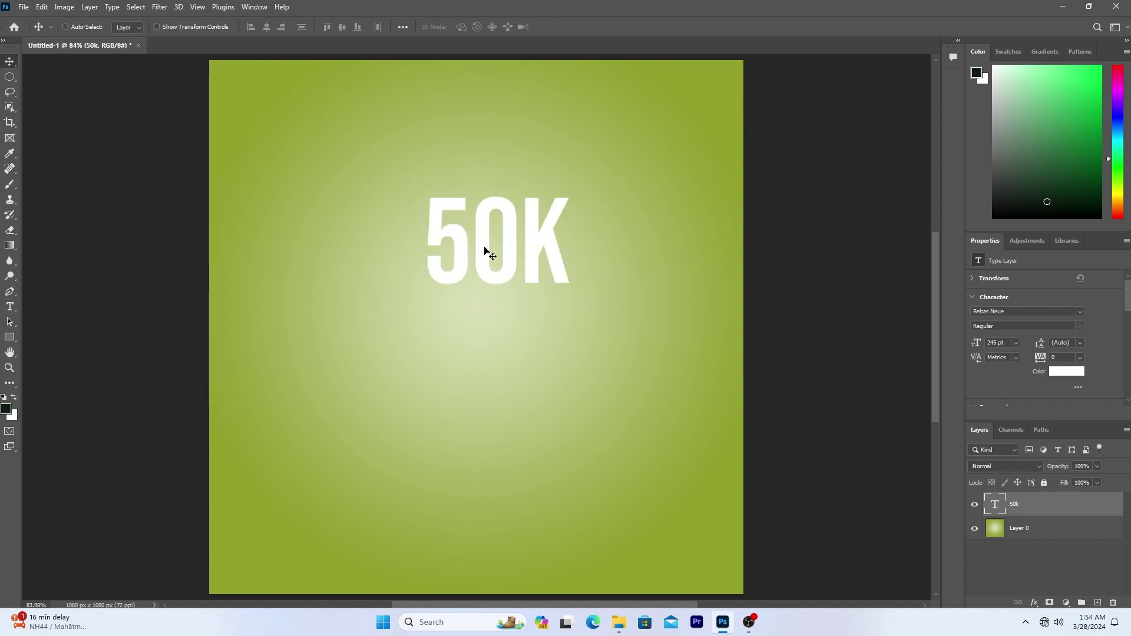
key(ctrl+t)
drag(569, 307, 677, 397)
drag(557, 331, 497, 342)
drag(588, 314, 570, 313)
key(Return)
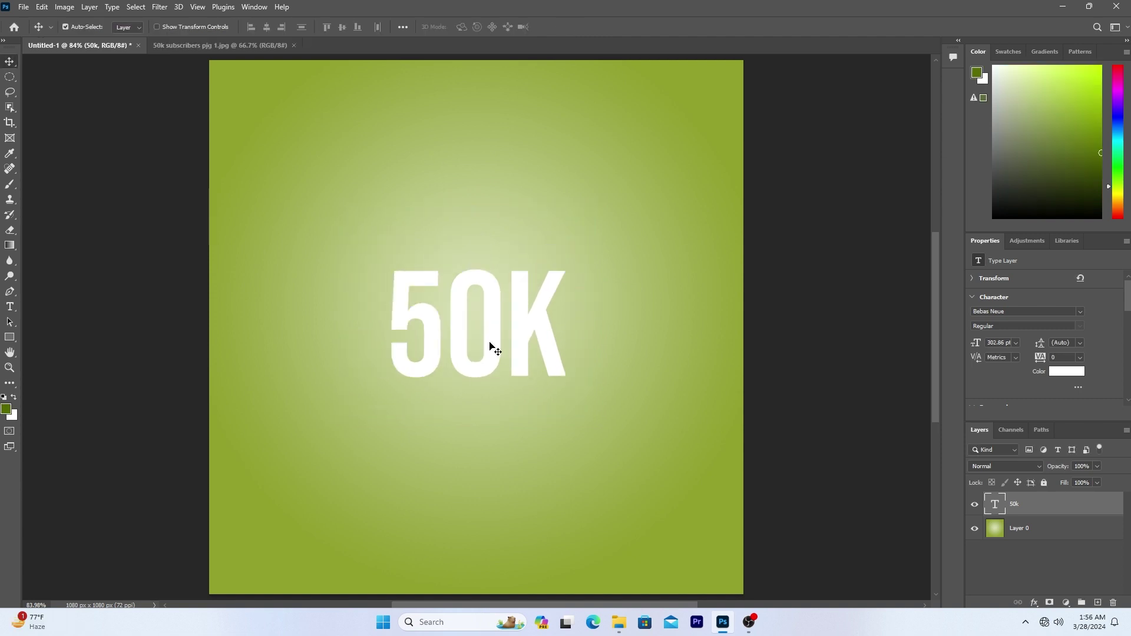
Recolour the "50K" text to dark green #536d00 by sampling the current foreground colour, and commit the edit
double_click(490, 341)
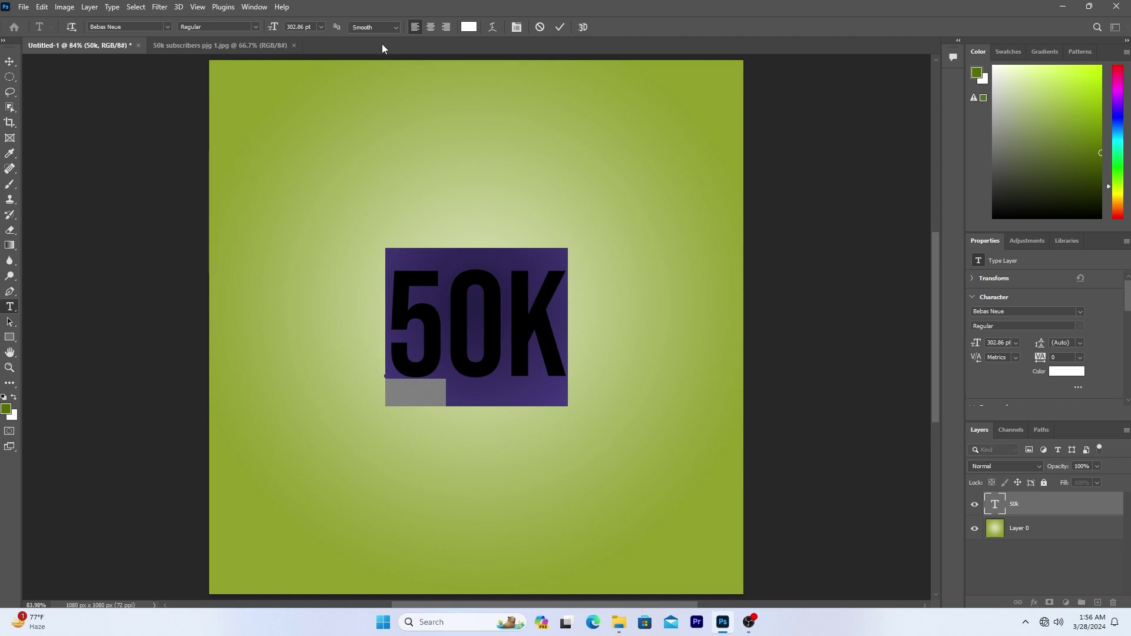
click(469, 26)
click(482, 177)
drag(260, 238, 6, 408)
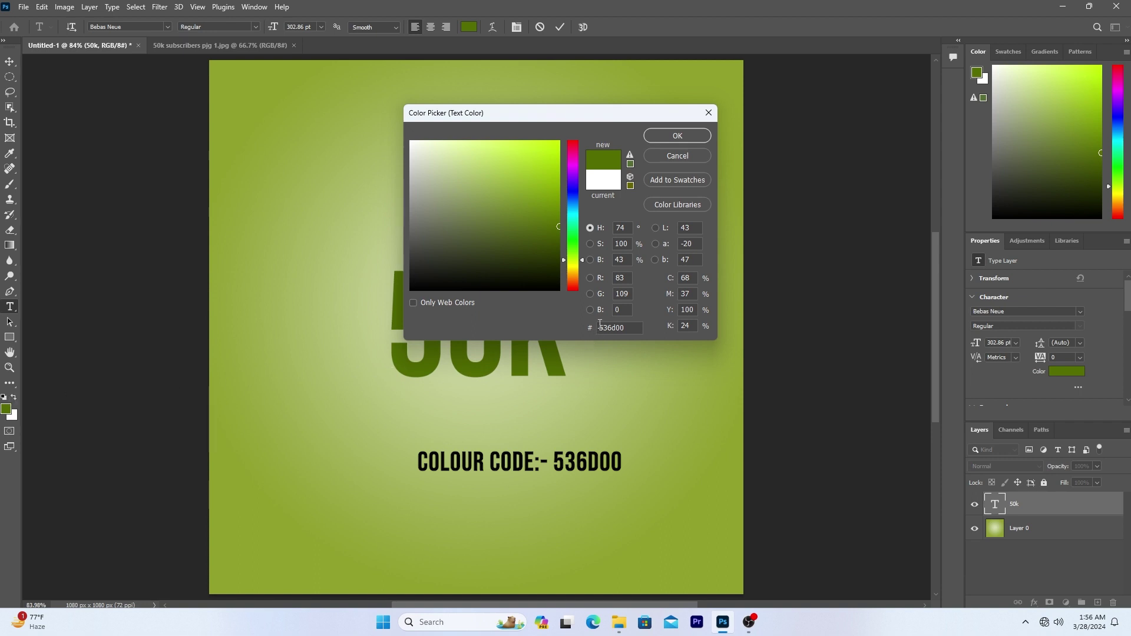
drag(604, 329, 629, 326)
click(671, 139)
click(561, 27)
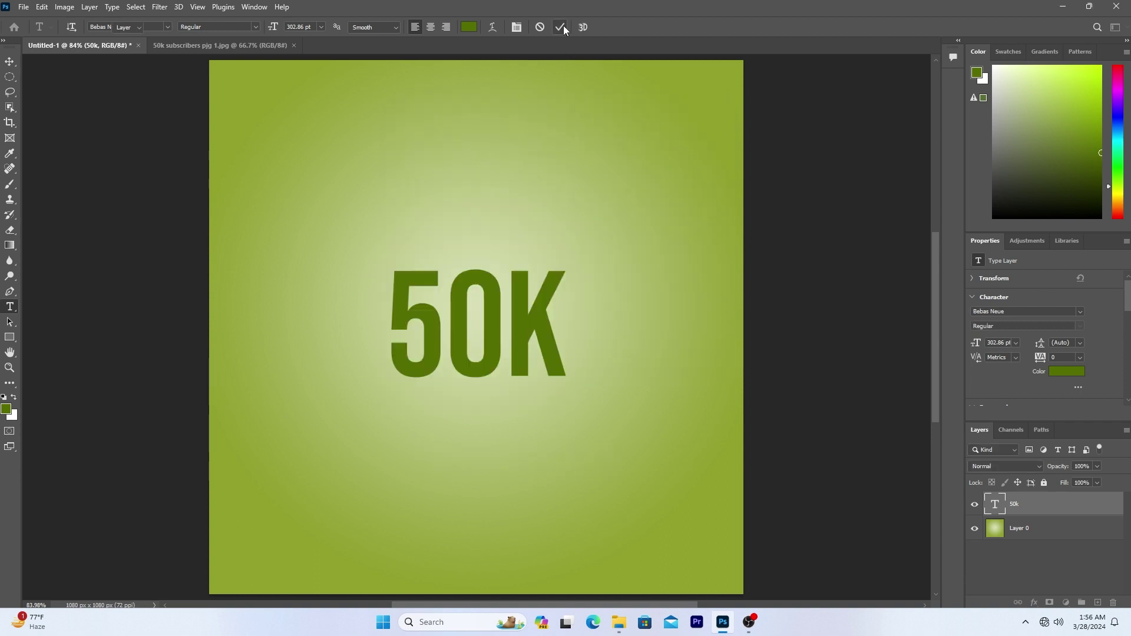
Free-transform the "50K" text to enlarge it around its centre to about 335 pt
key(v)
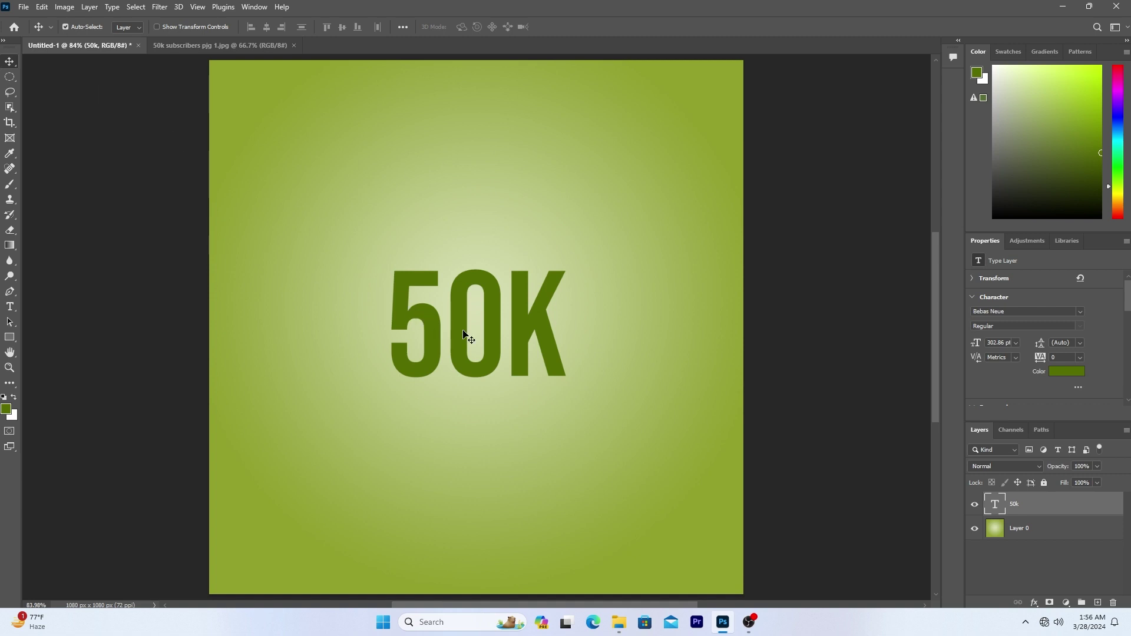
key(ctrl+t)
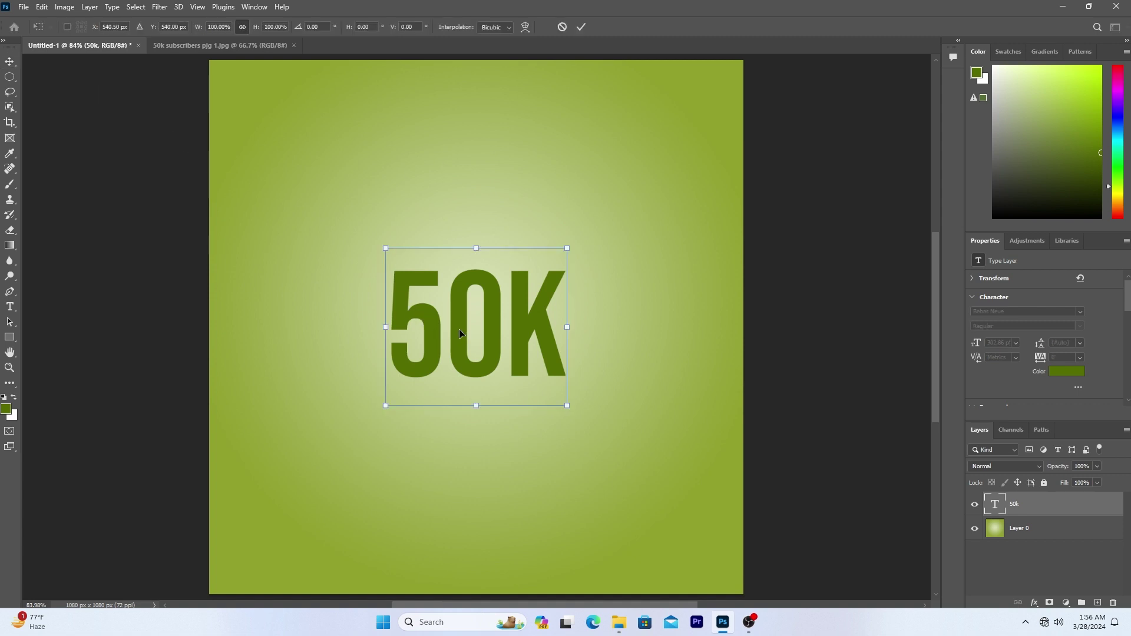
drag(567, 327, 527, 322)
click(581, 27)
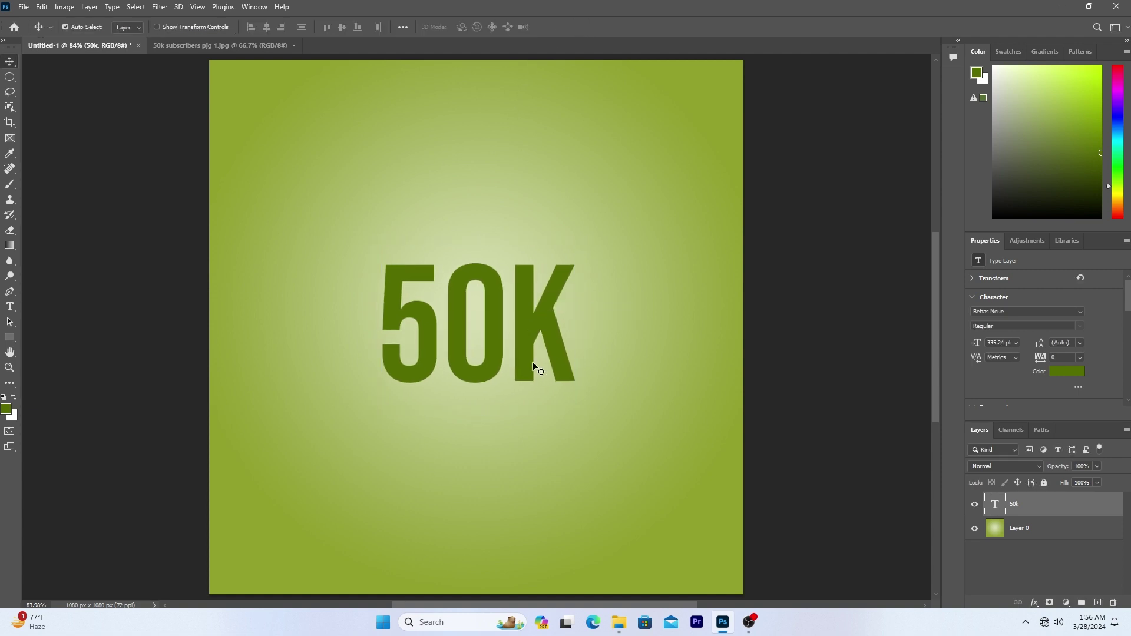
Add a Drop Shadow effect to the 50k text layer with opacity 100% and distance 5 px
double_click(1027, 502)
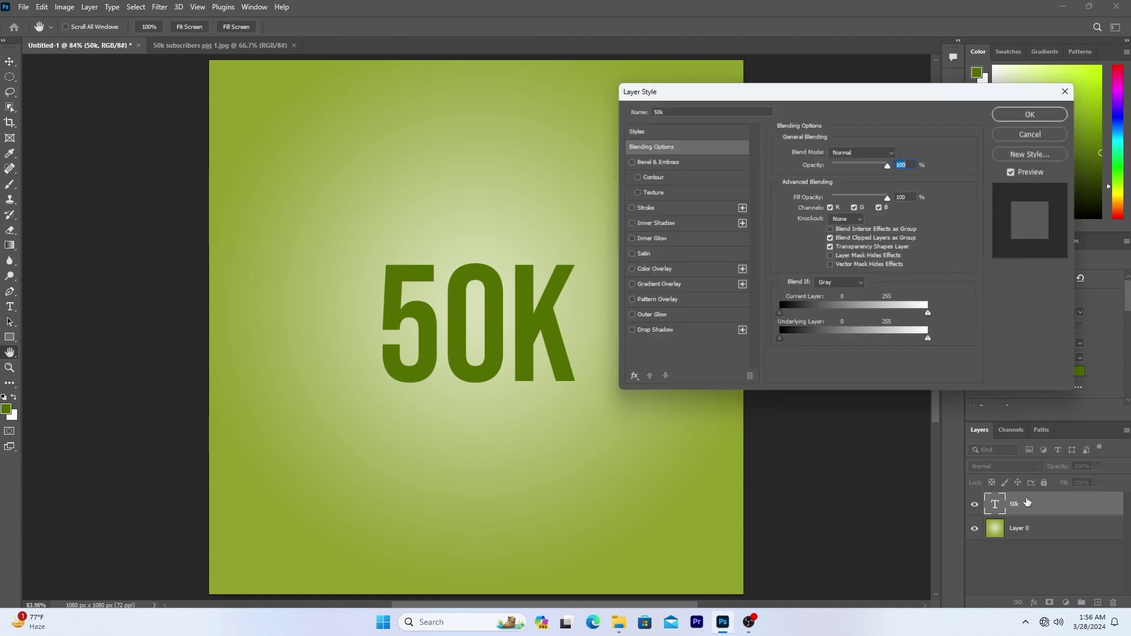
click(629, 330)
click(684, 329)
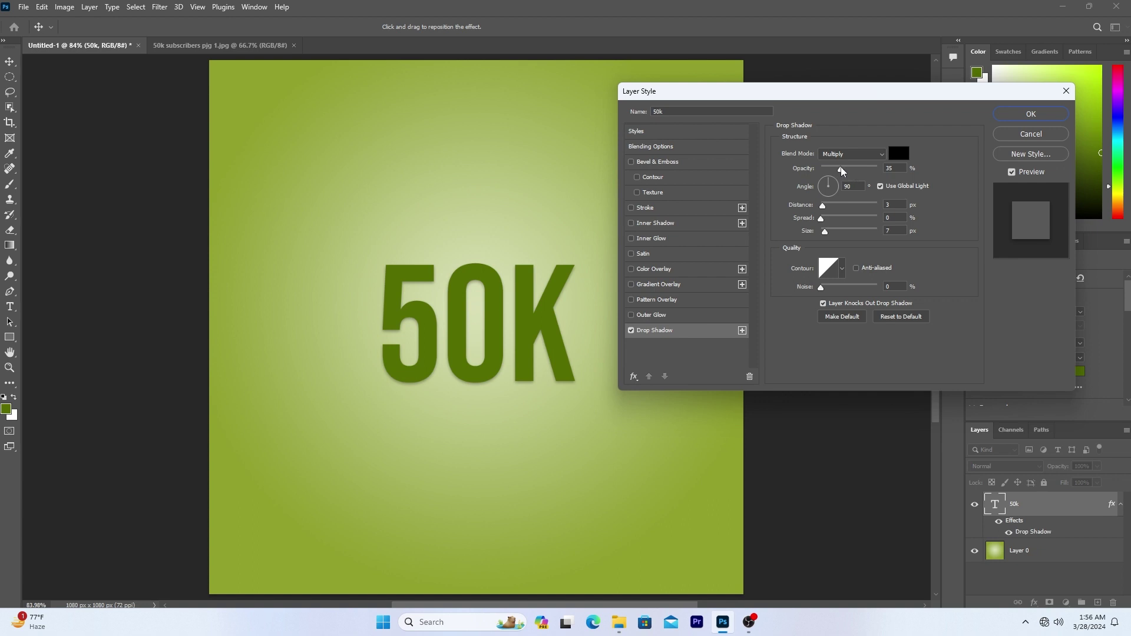
drag(841, 169, 882, 171)
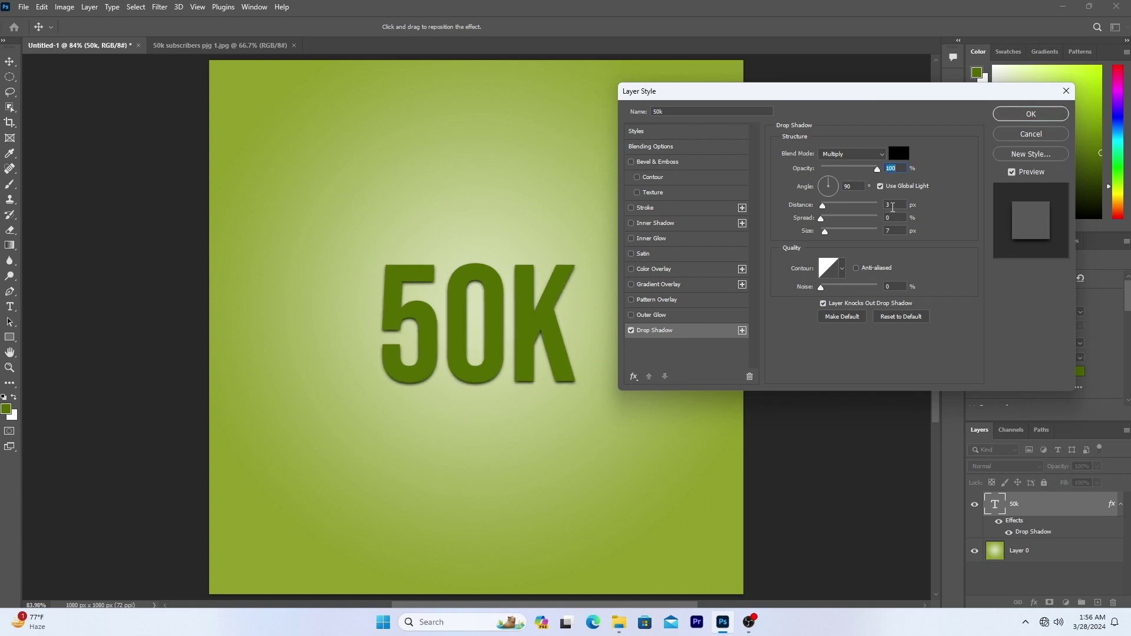
click(892, 207)
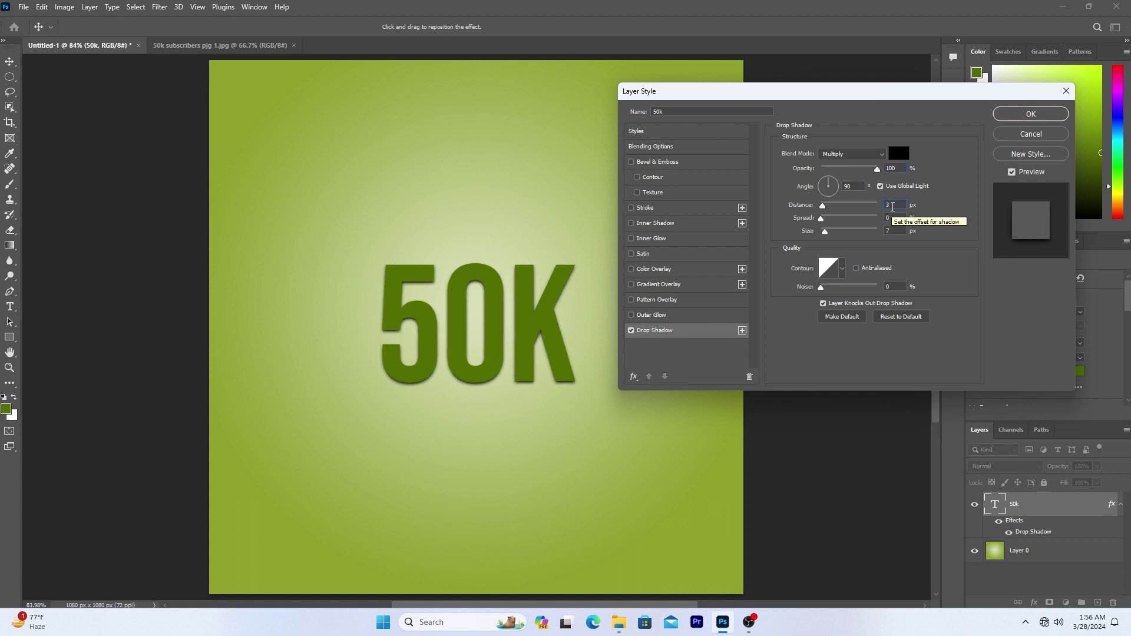
key(Up)
key(Up)
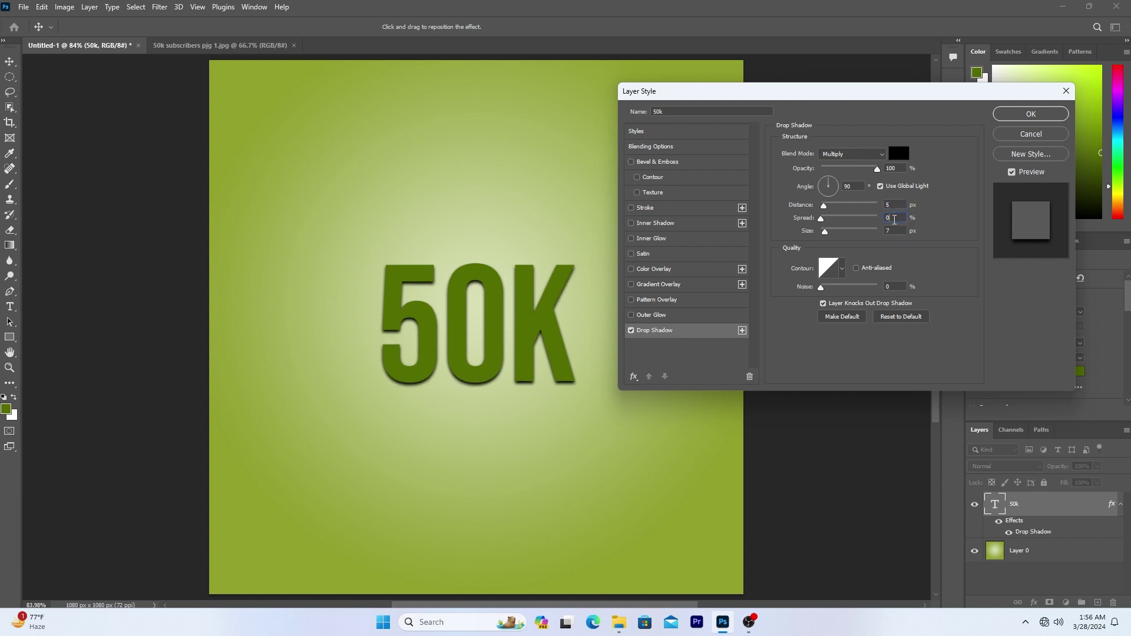
Set the drop shadow's spread to 30%
key(Up)
key(Up)
key(Up)
key(Up)
key(Up)
key(Up)
key(Up)
key(Up)
key(Up)
key(Up)
key(Up)
key(Up)
key(Up)
key(Up)
key(Up)
key(Up)
key(Up)
key(Up)
key(Up)
key(Up)
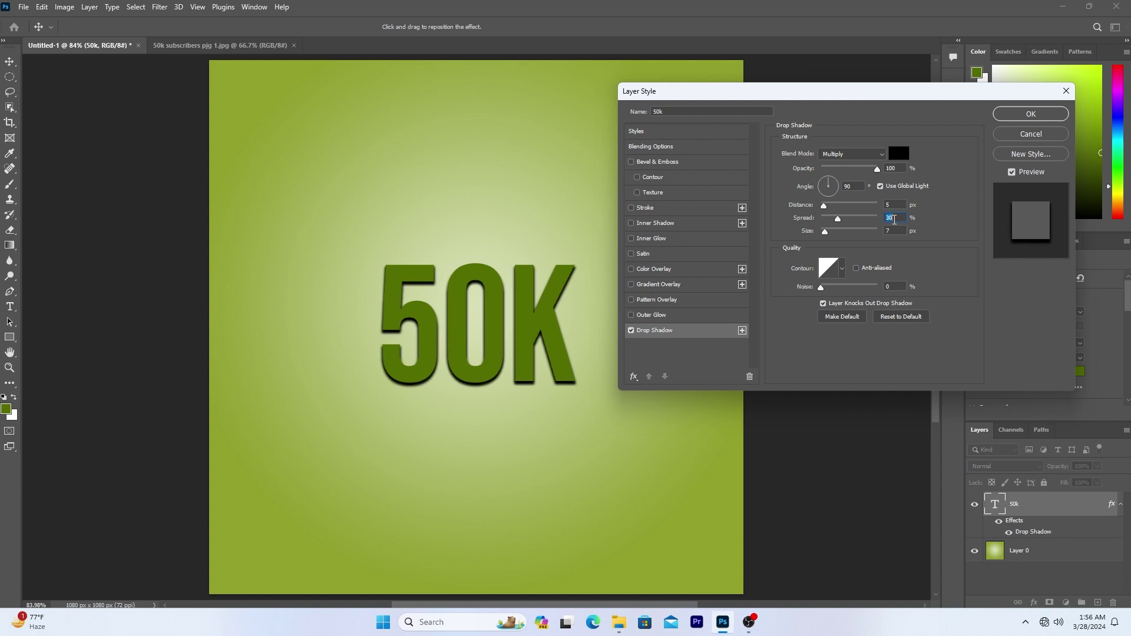
Set the drop shadow's size to 13 px and apply the layer style
click(895, 232)
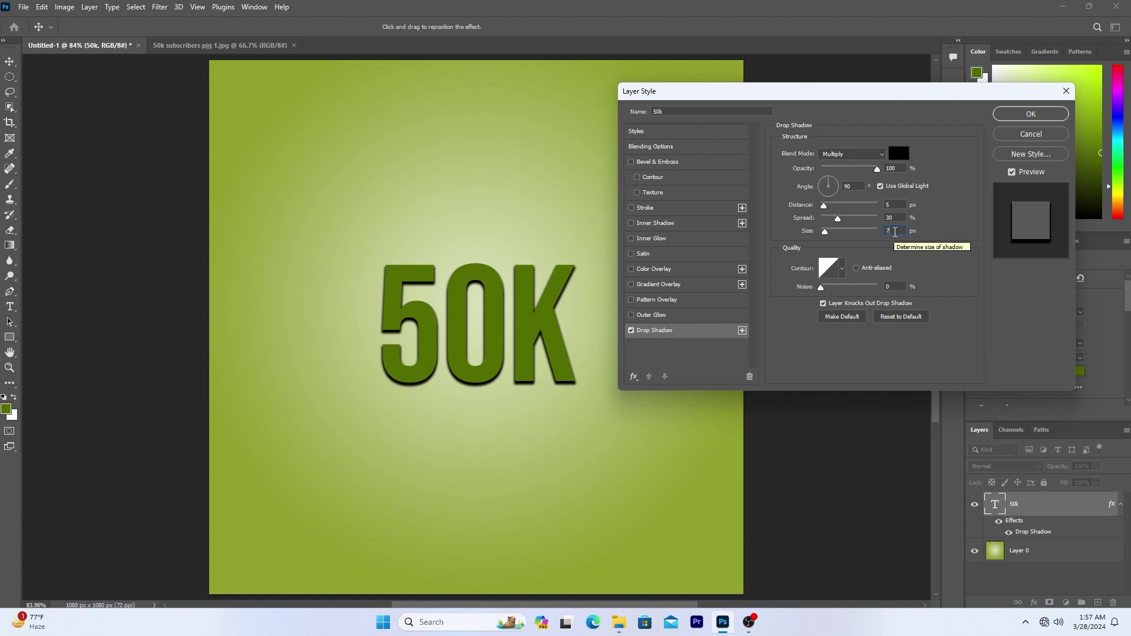
key(Up)
key(Up)
key(Up)
key(Up)
key(Up)
key(Up)
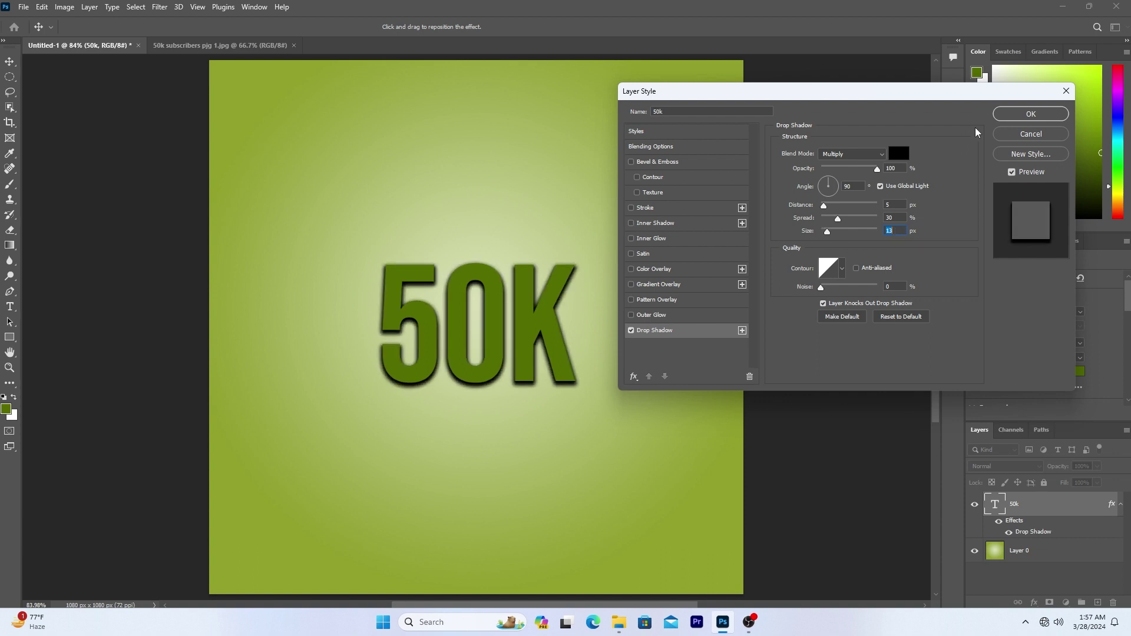
click(1006, 114)
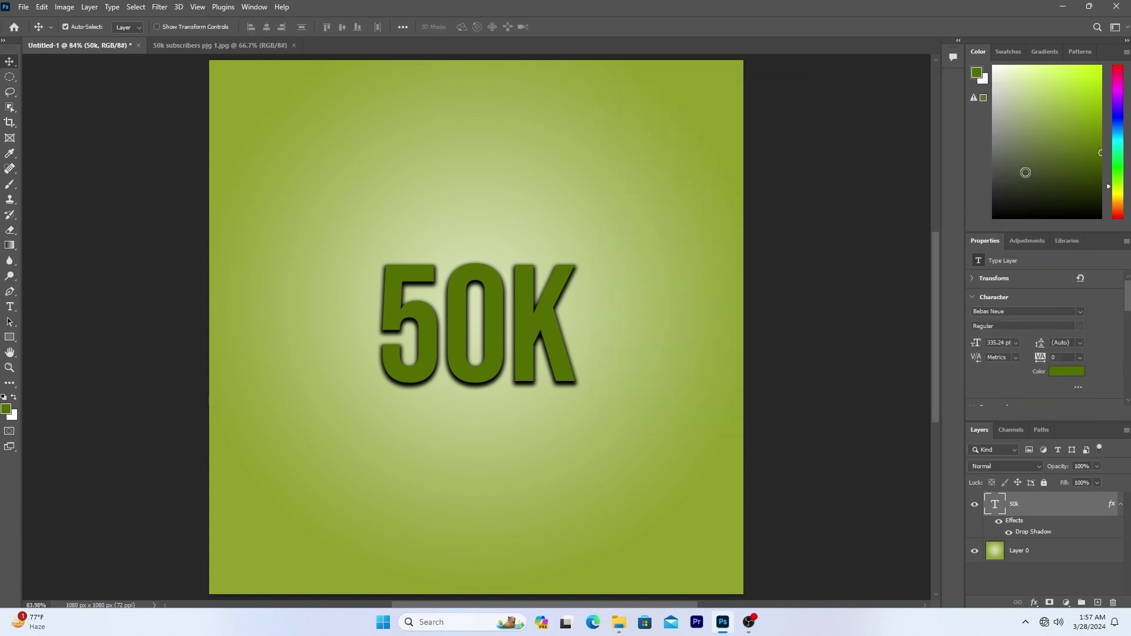
Add a 2 px white Stroke effect positioned Outside to the 50k text layer and apply it
double_click(1031, 506)
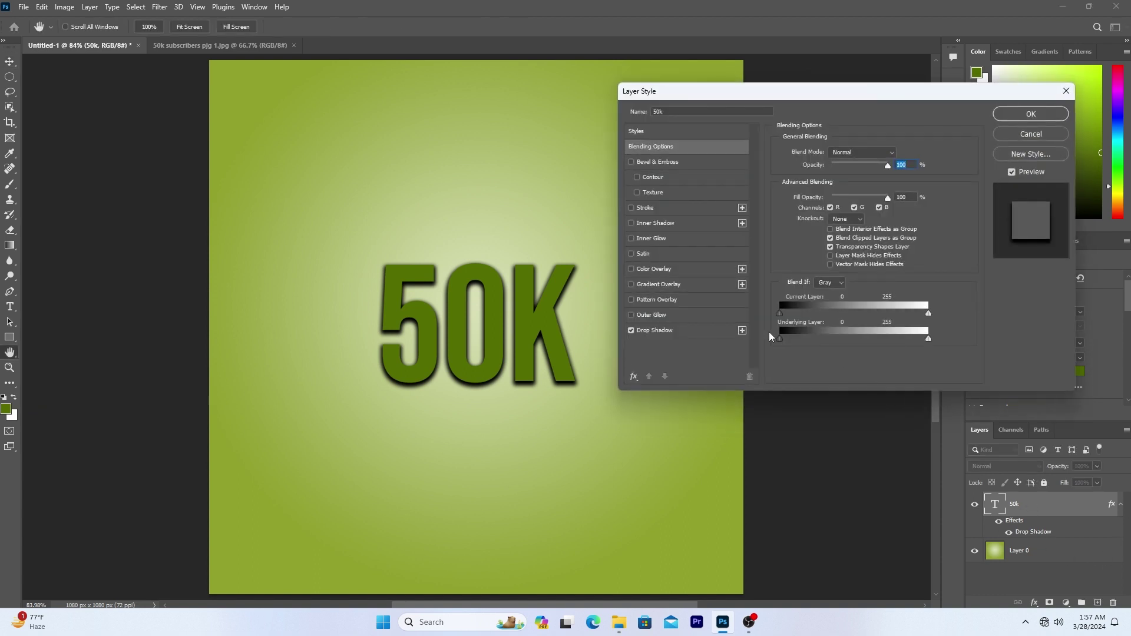
click(631, 209)
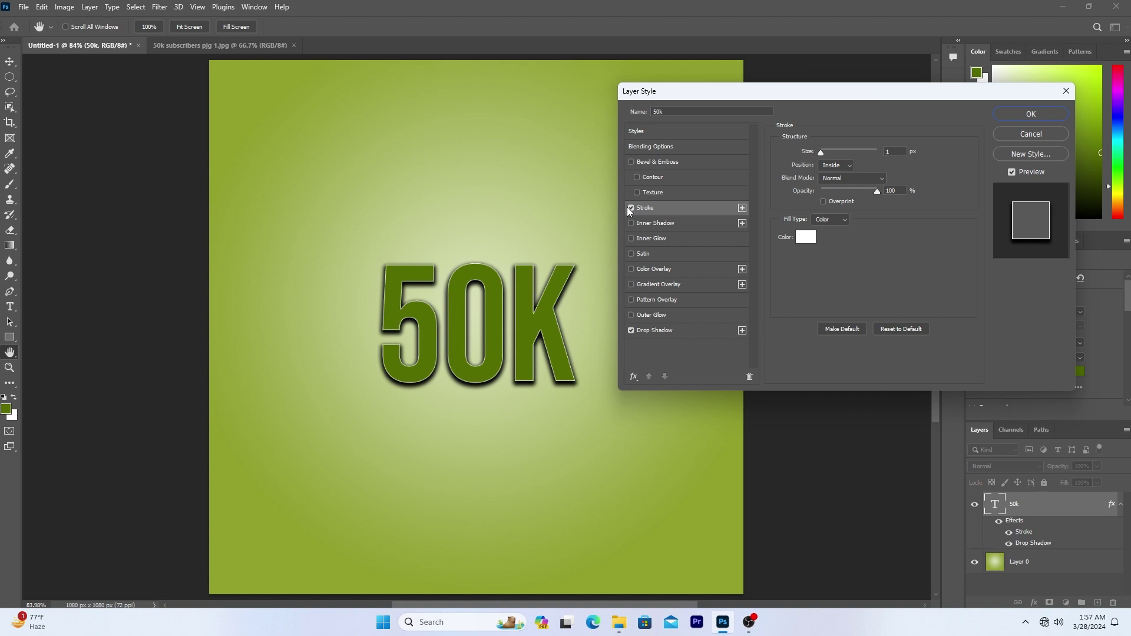
click(890, 152)
key(Up)
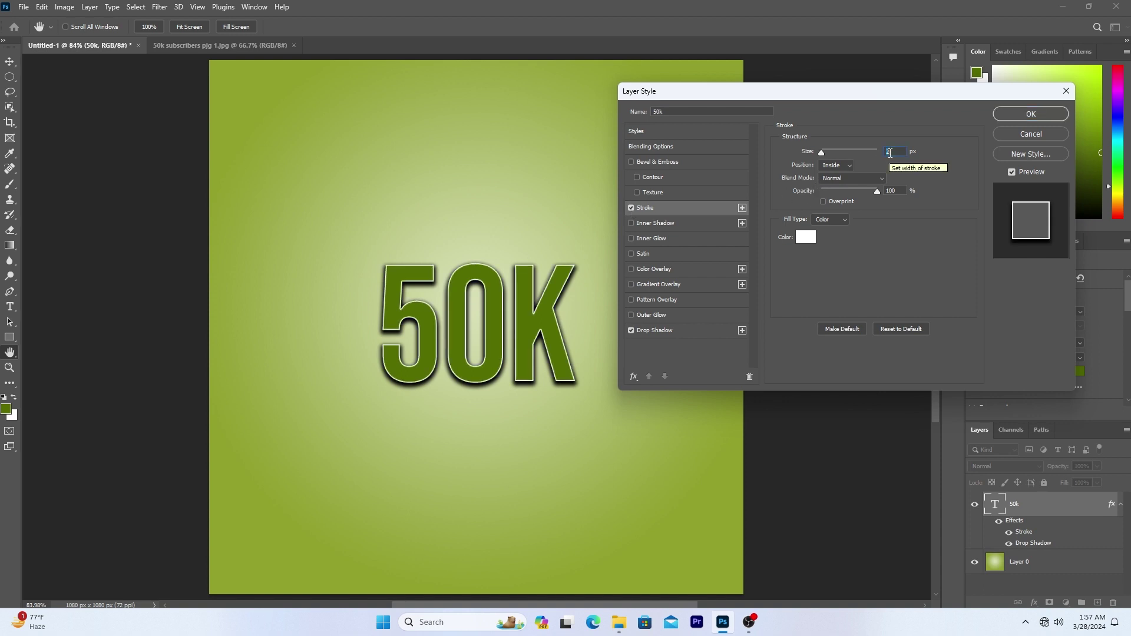
click(846, 166)
click(846, 172)
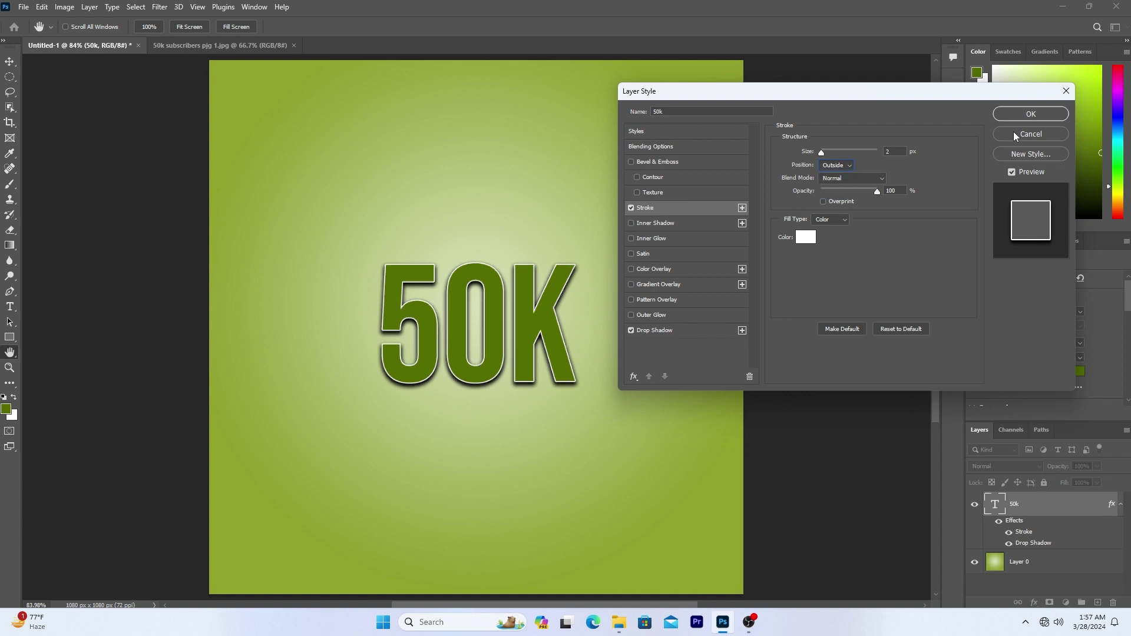
click(1031, 115)
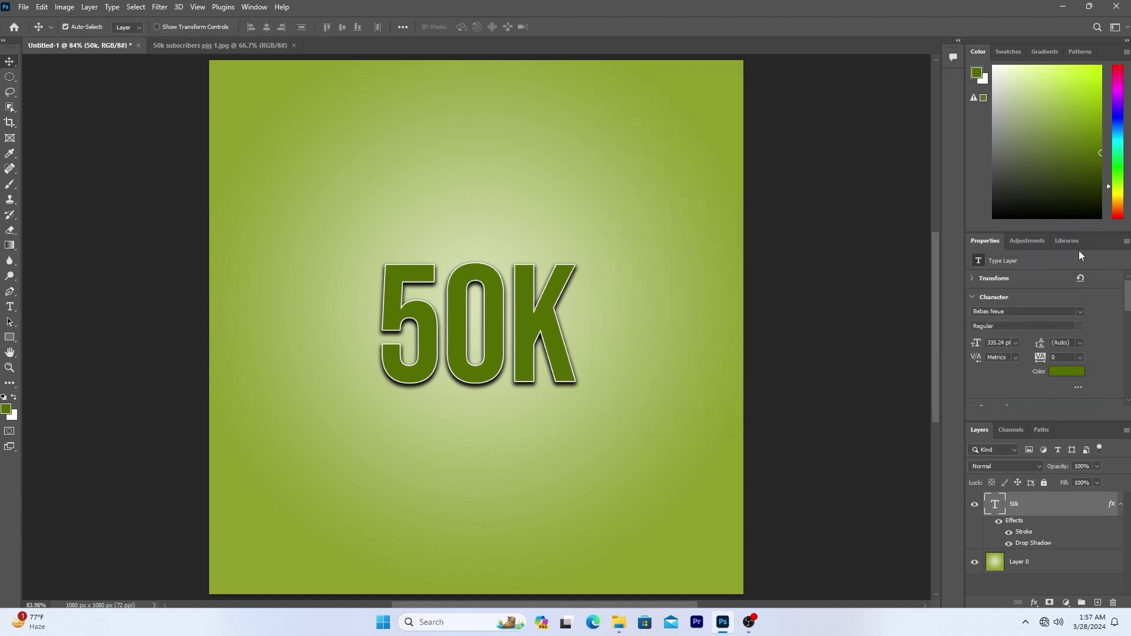
Set the drop shadow angle of the 50k text layer to -146° and apply the layer style
double_click(1040, 505)
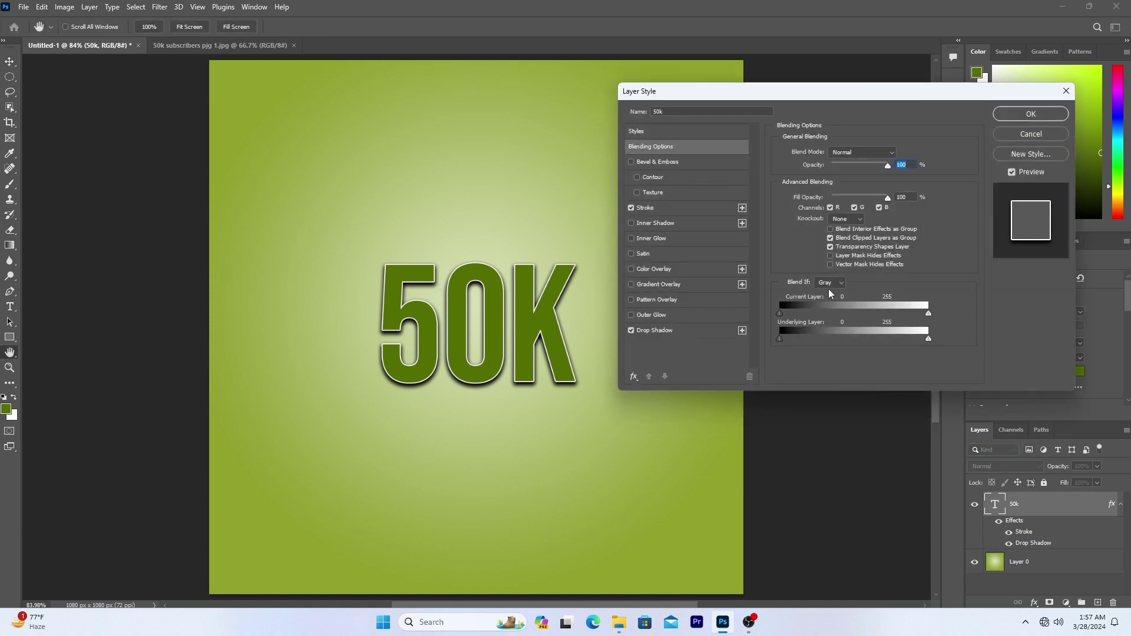
click(692, 333)
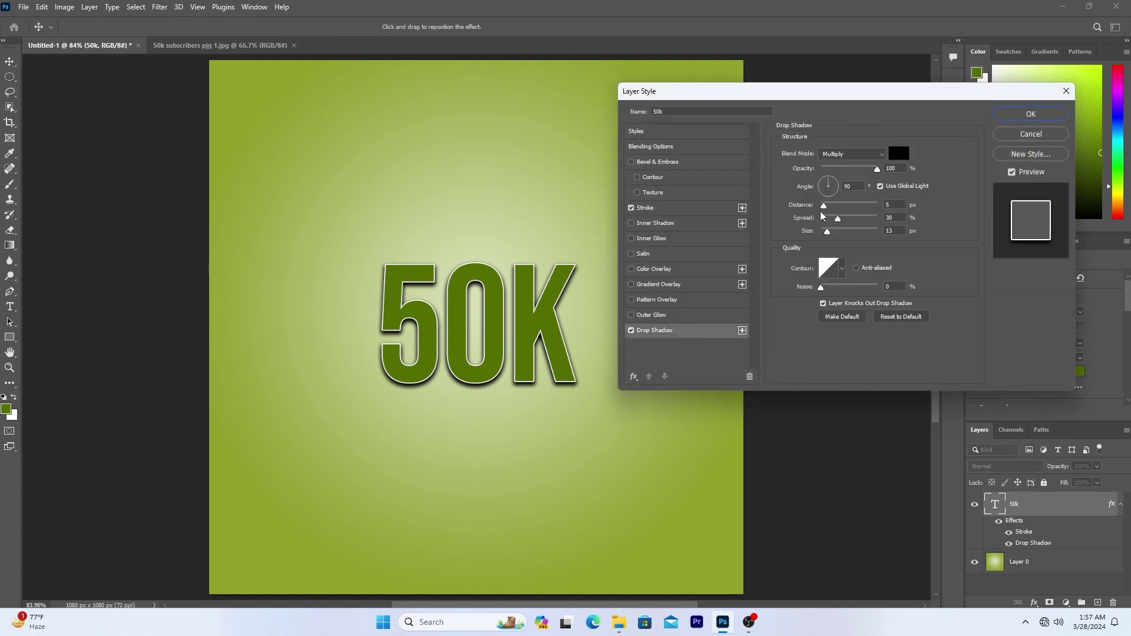
click(847, 186)
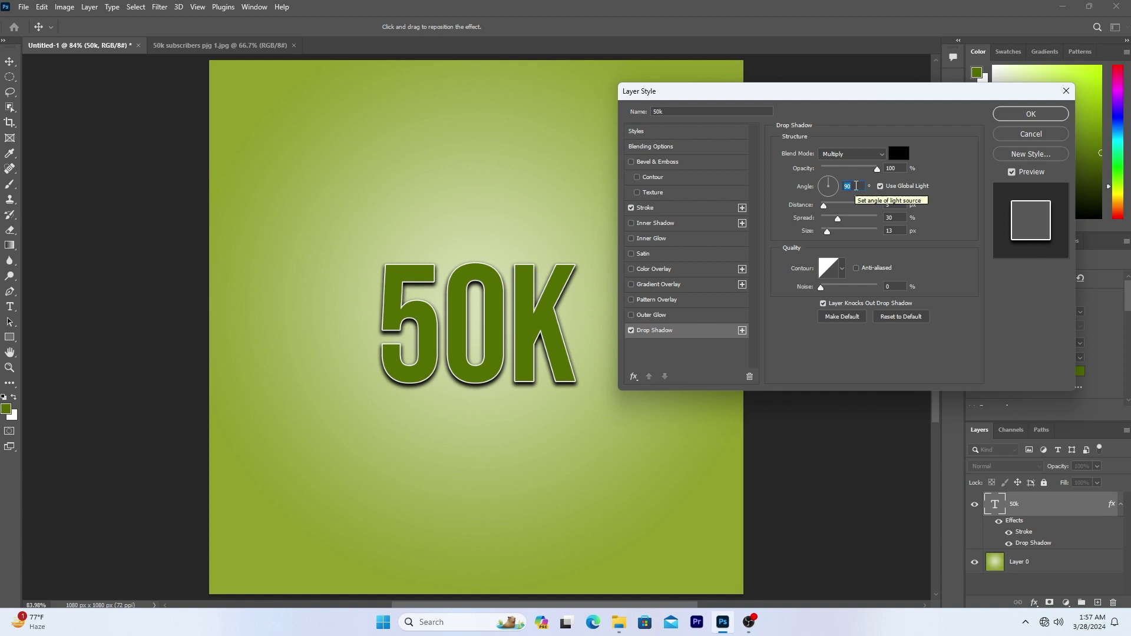
key(BackSpace)
text(146)
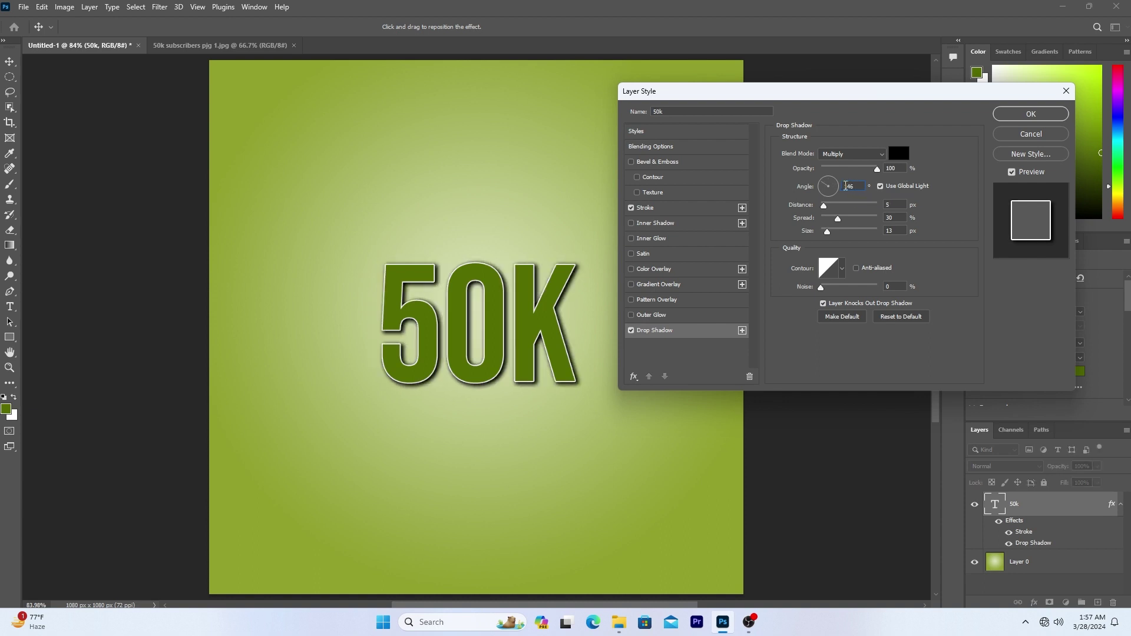
text(-)
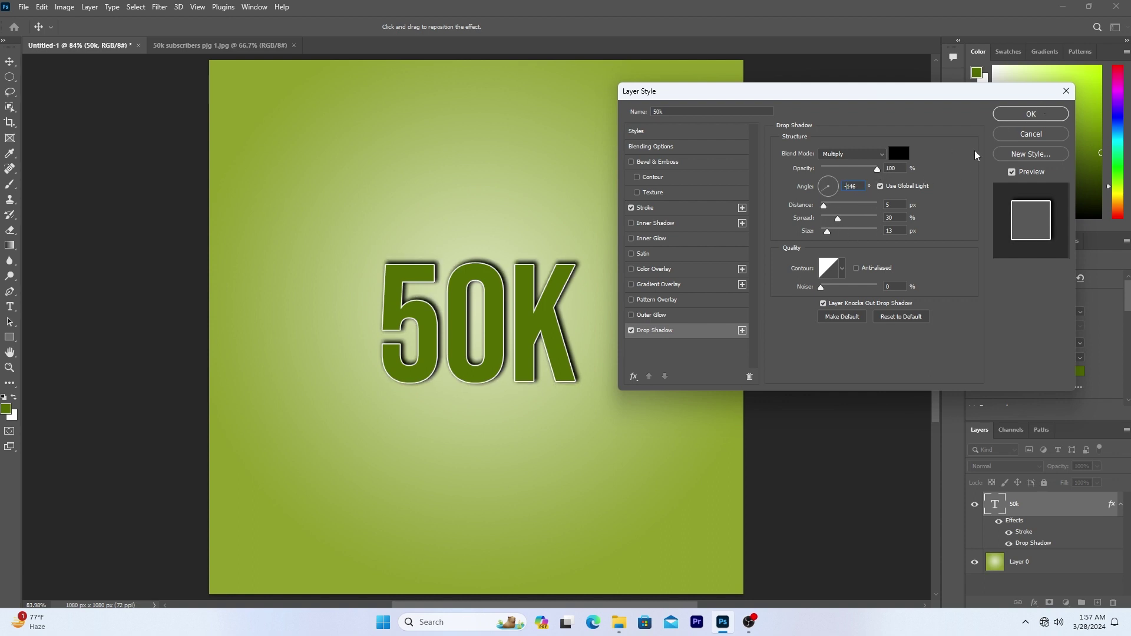
click(1013, 115)
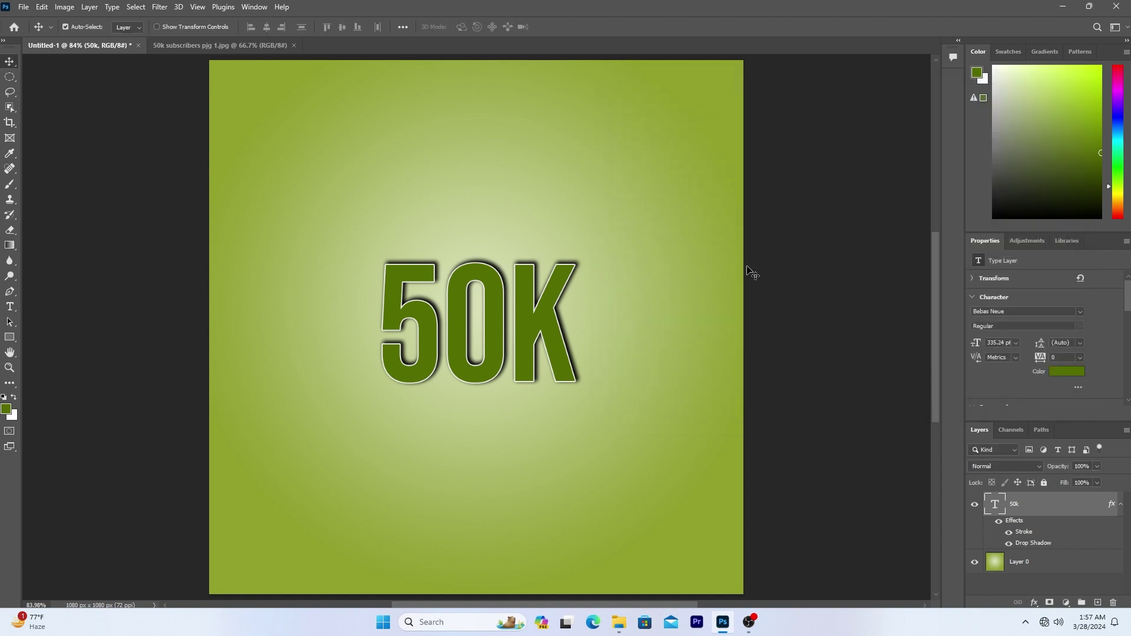
Add an Inner Shadow effect to the 50k text layer with opacity 100% and angle -50°
double_click(1021, 515)
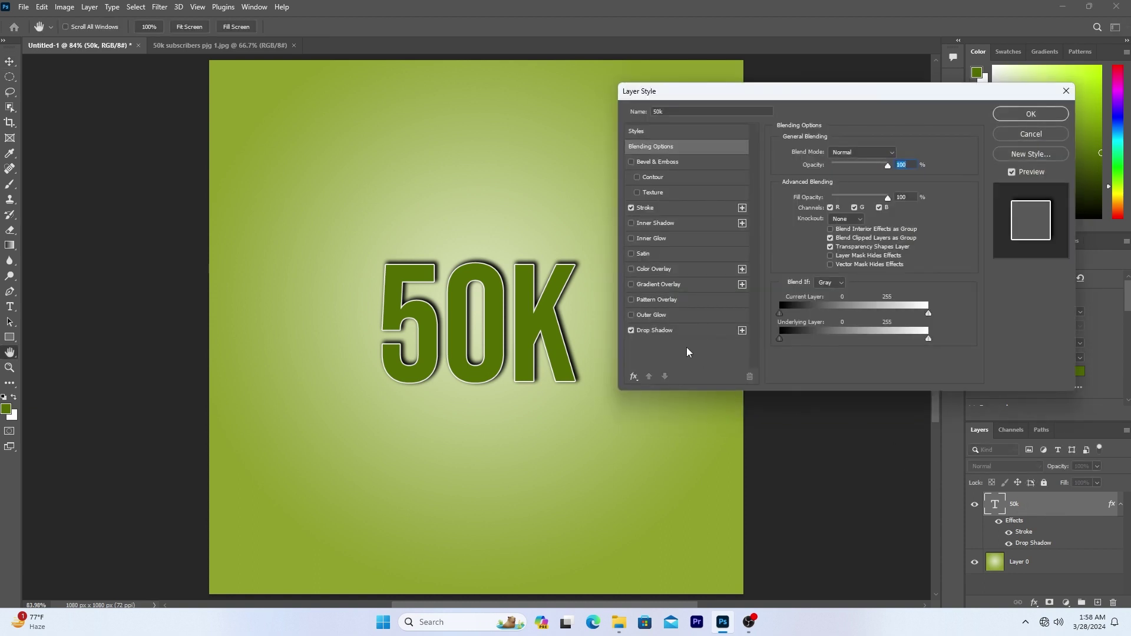
click(632, 224)
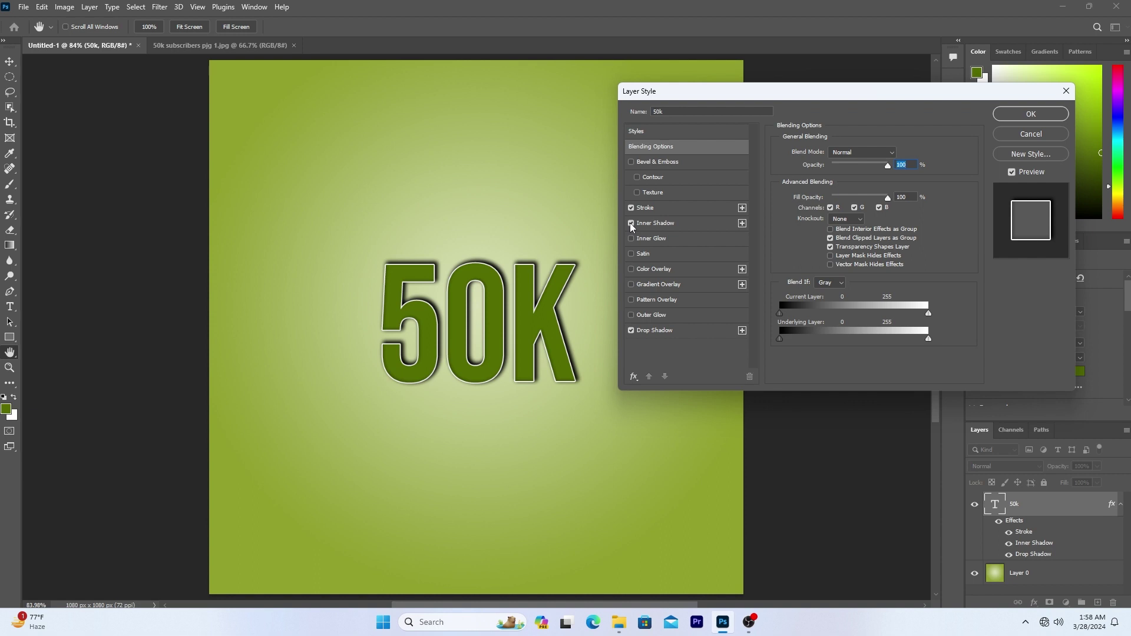
click(661, 226)
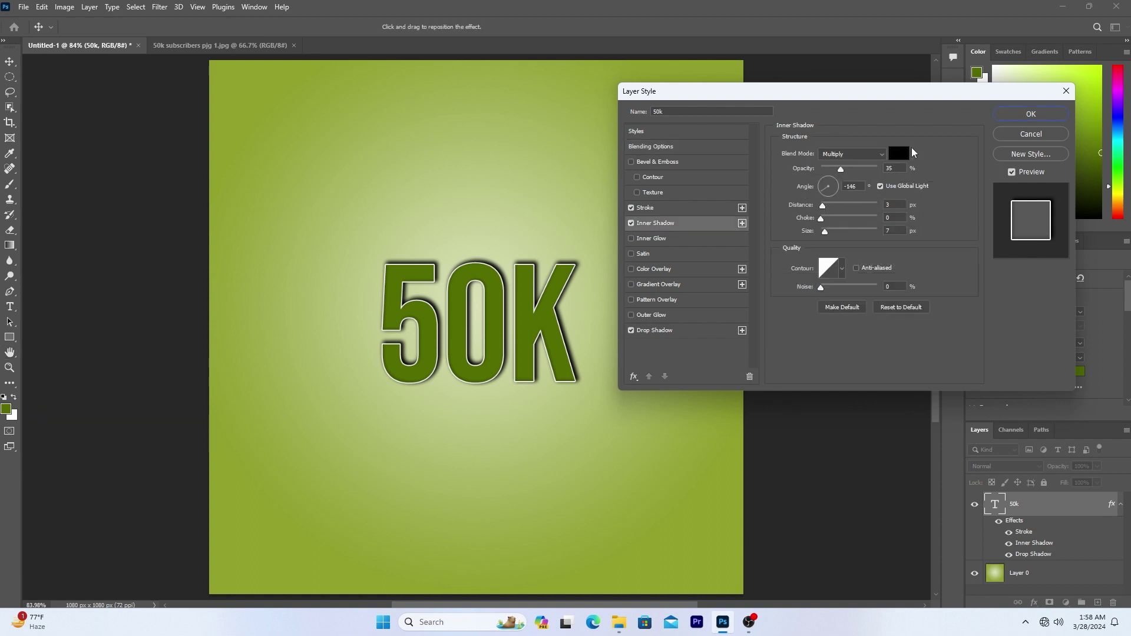
drag(842, 170, 896, 174)
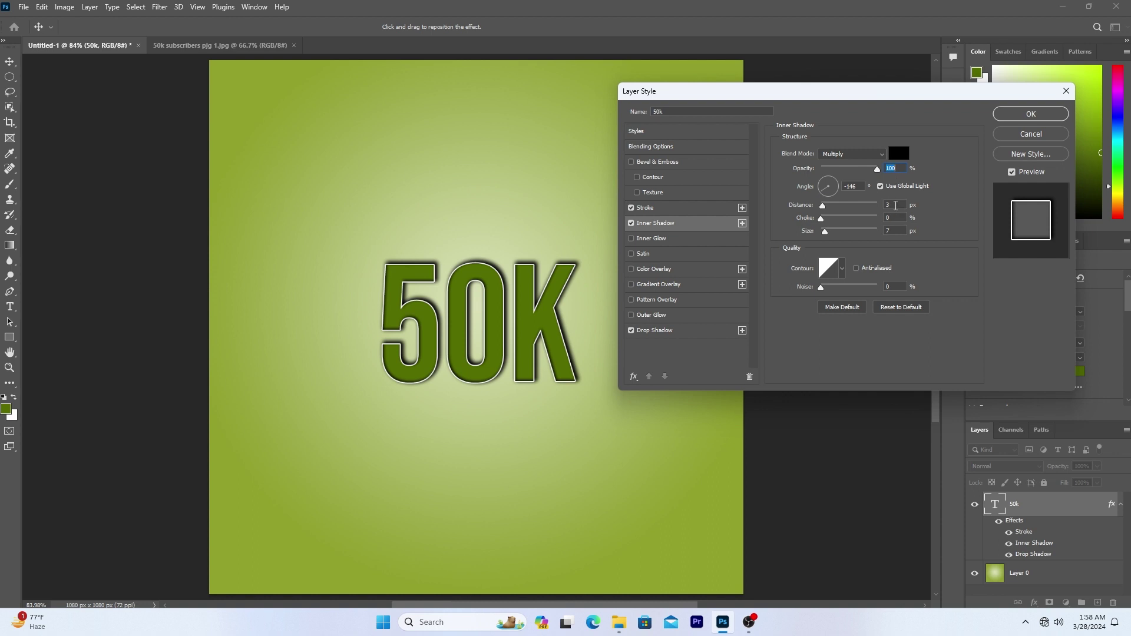
click(861, 187)
key(BackSpace)
key(BackSpace)
key(BackSpace)
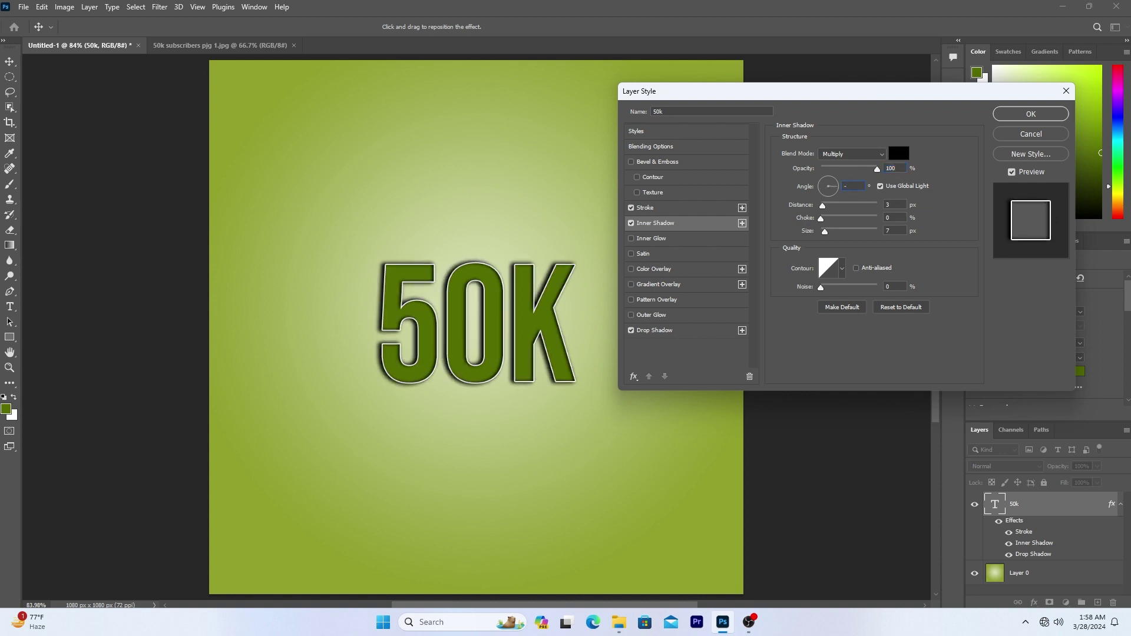
text(50)
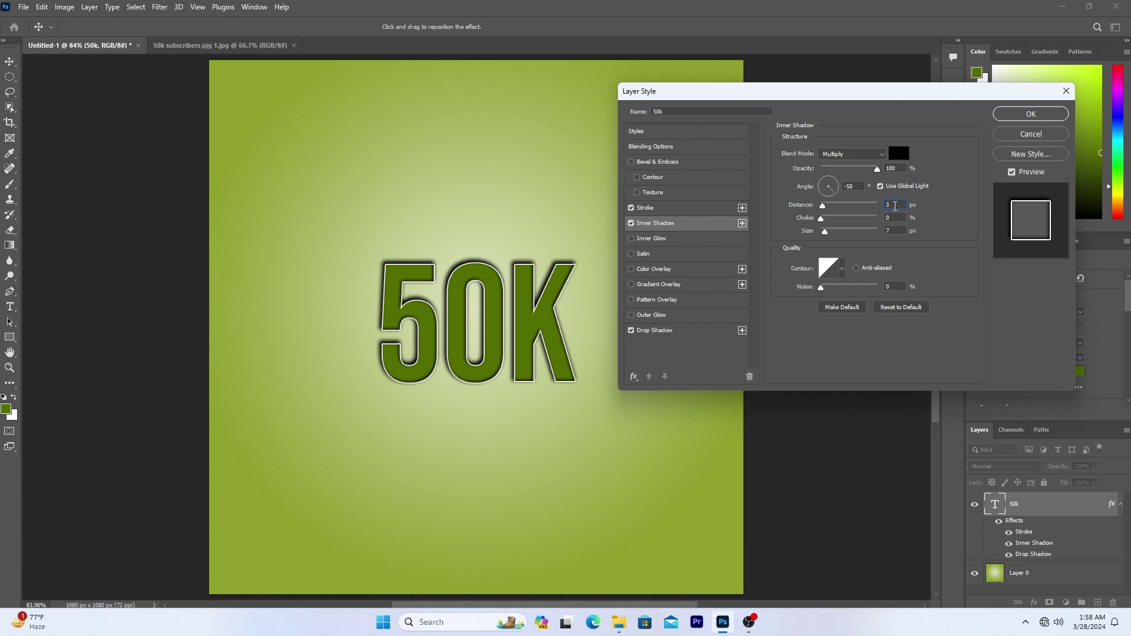
Set the inner shadow's distance to 4 px, choke to 30% and size to 19 px
scroll(895, 206, up, 1)
click(900, 219)
scroll(899, 220, up, 20)
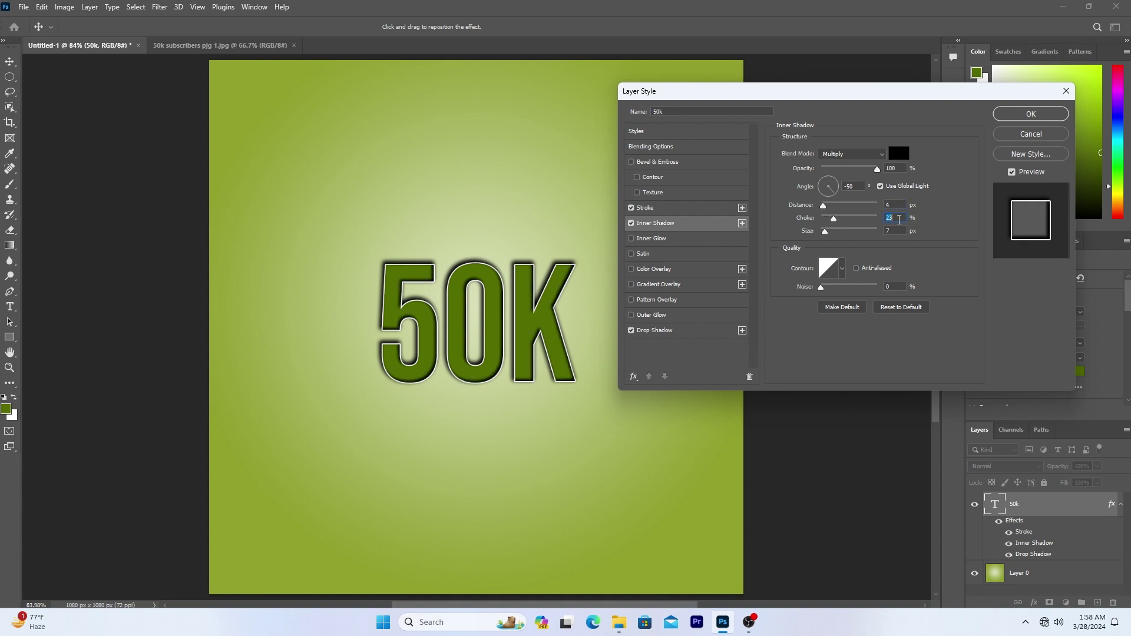
scroll(900, 219, up, 6)
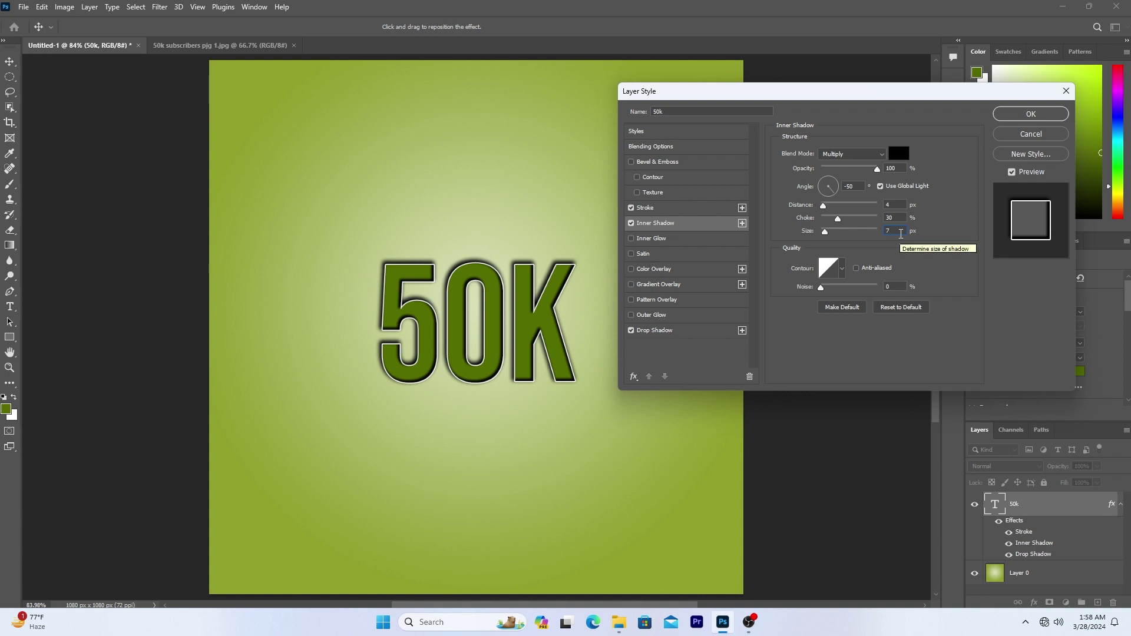
scroll(901, 234, up, 12)
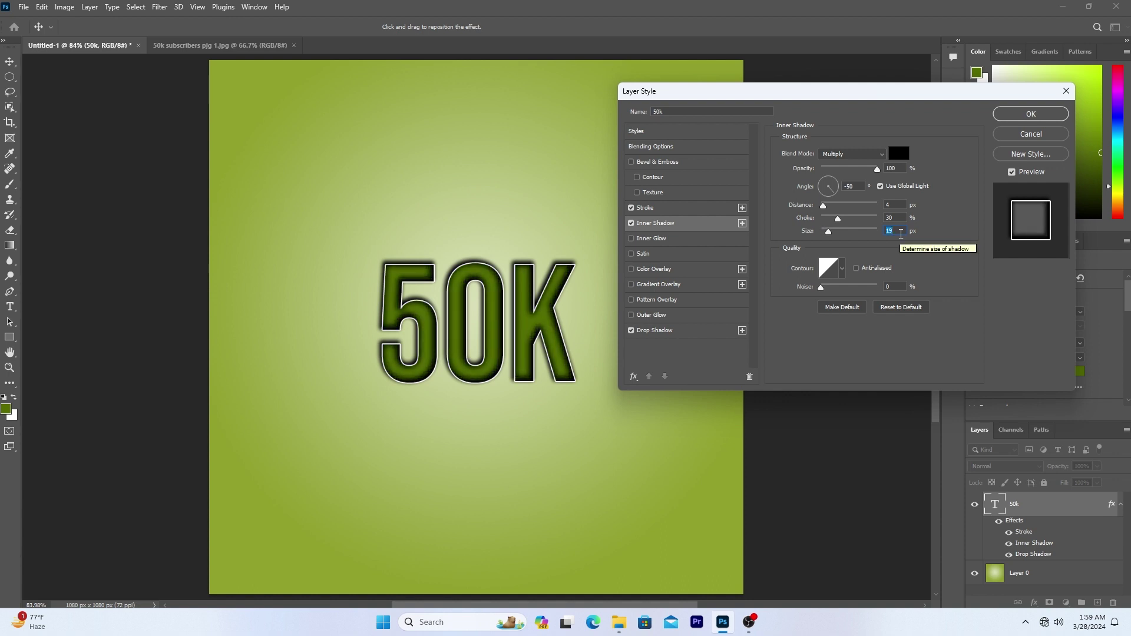
Set the inner shadow's size to 20 px, keep global light enabled, and apply the layer style
scroll(901, 234, up, 1)
click(881, 187)
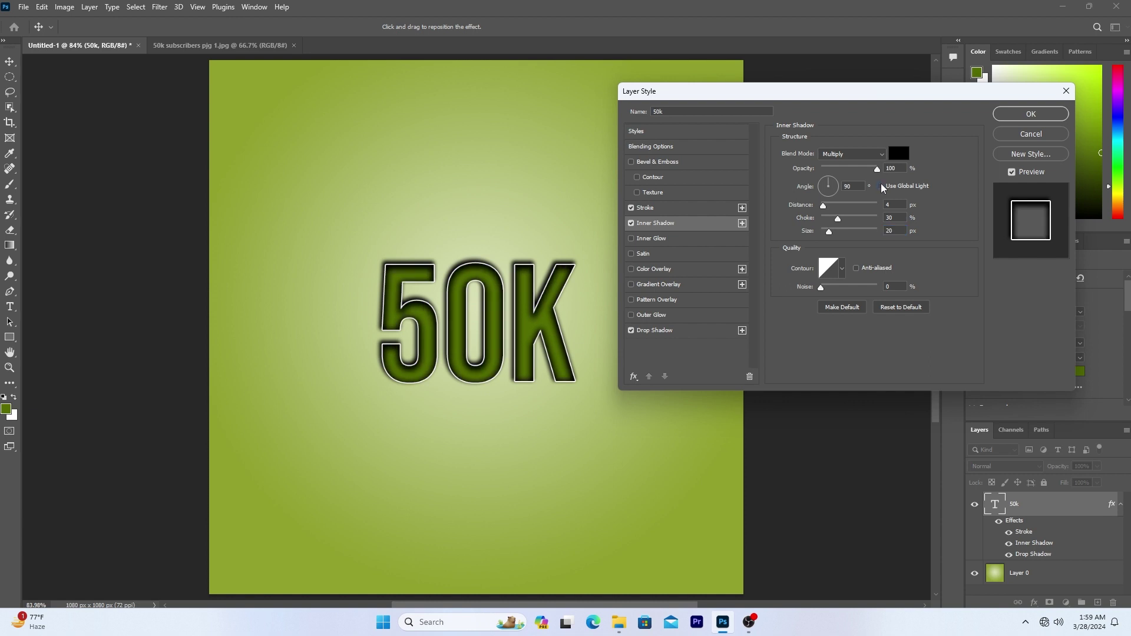
click(881, 187)
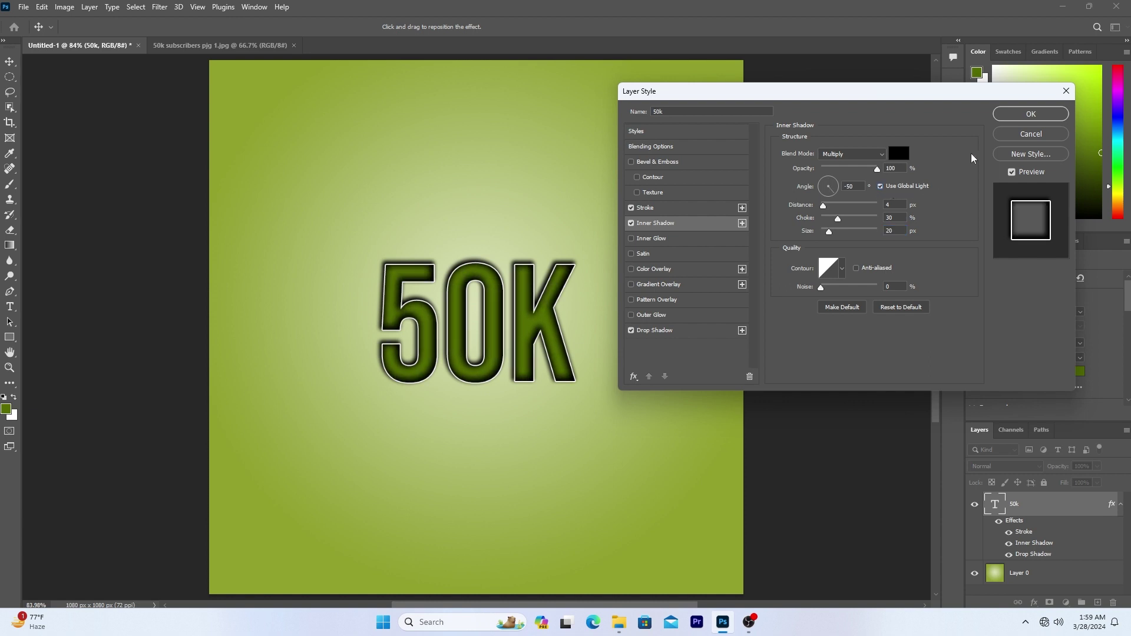
click(1009, 115)
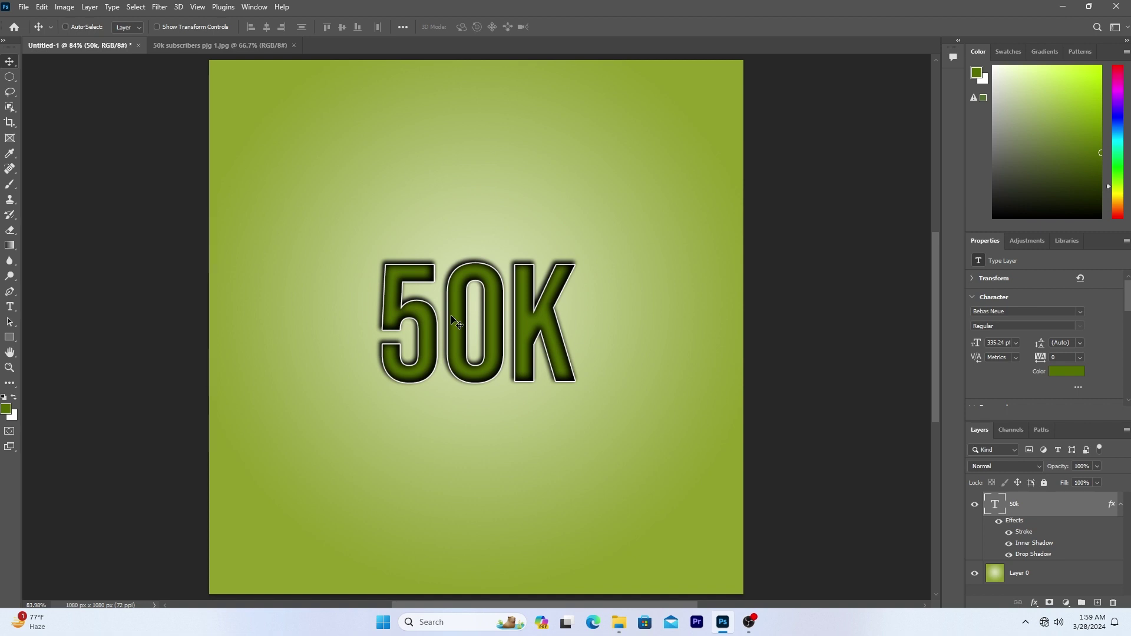
Scale the 50K text up to about 125% and recentre it horizontally on the canvas
key(ctrl+t)
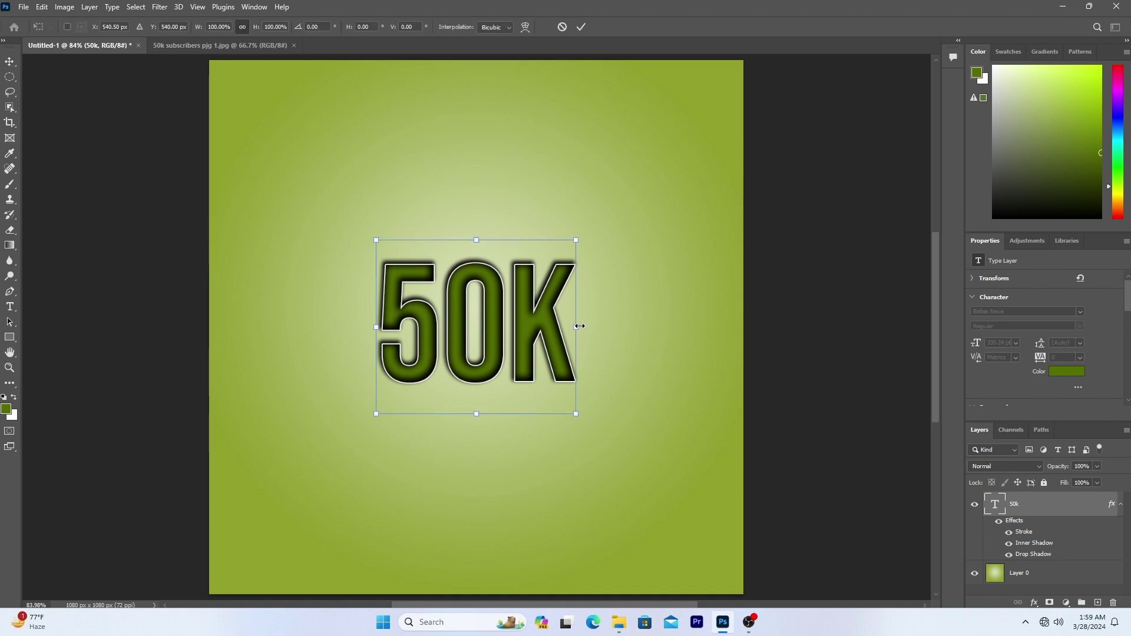
drag(580, 326, 627, 327)
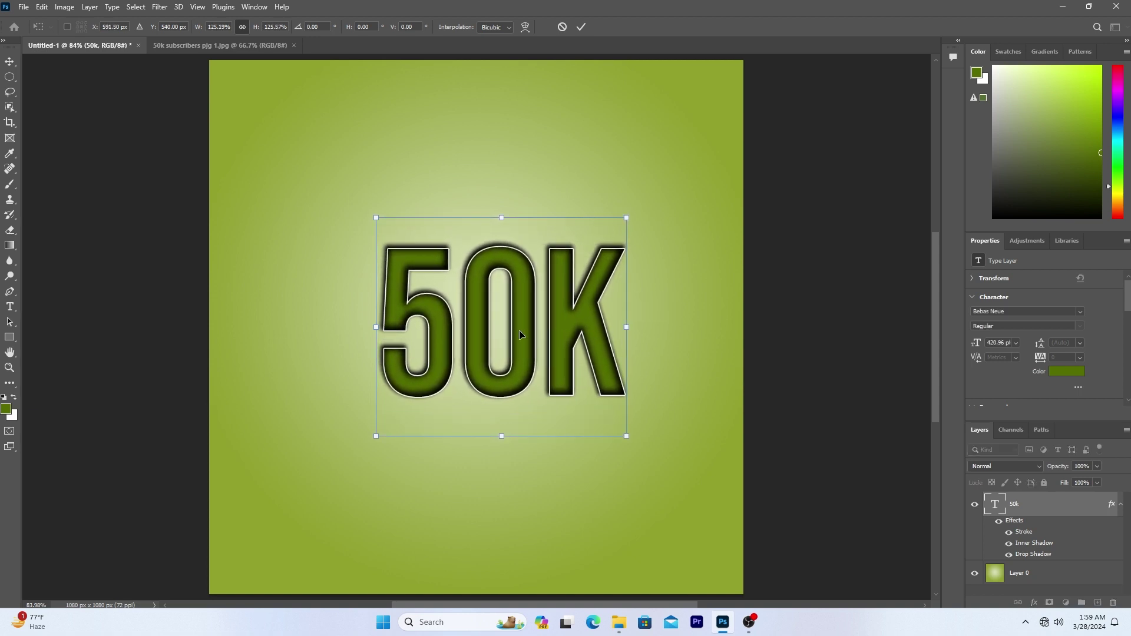
drag(520, 334, 488, 336)
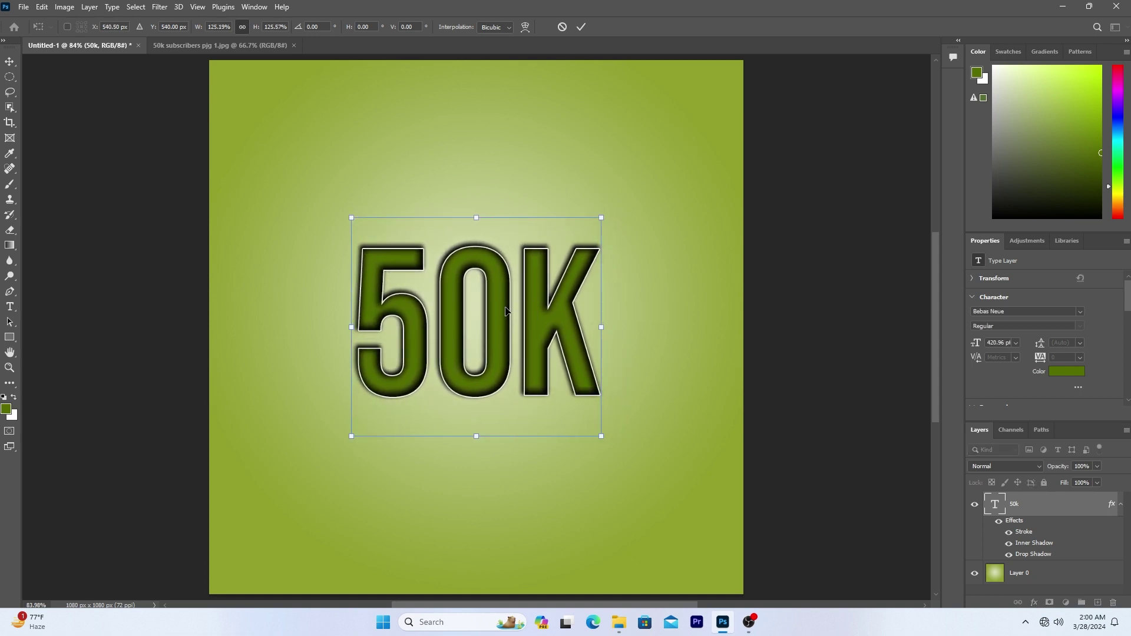
click(581, 27)
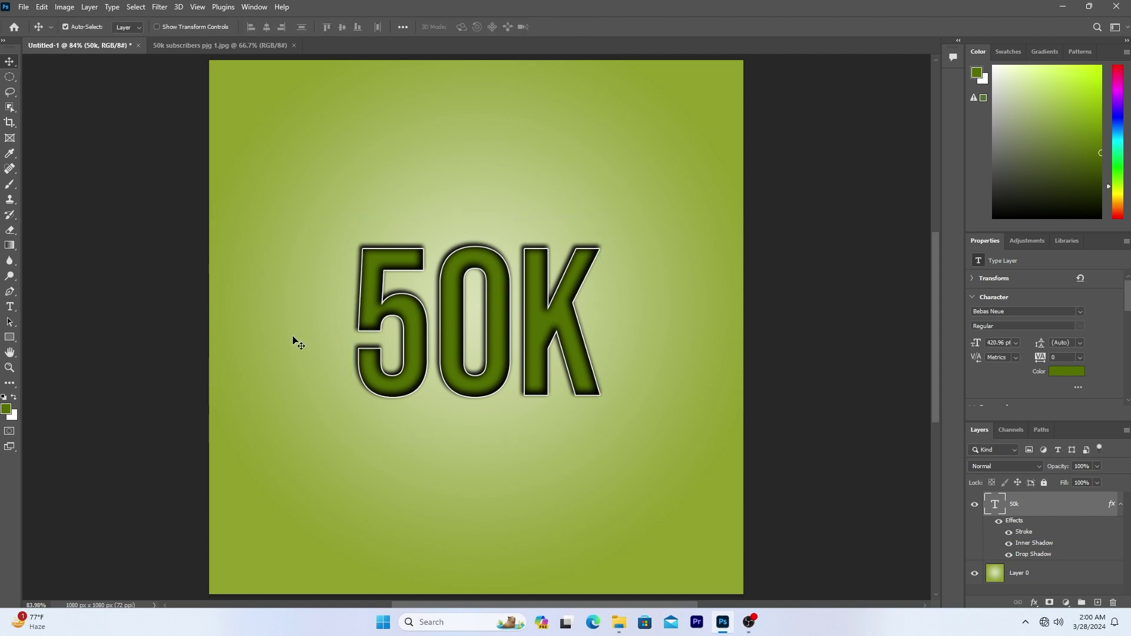
Add the text "thanks for" at 125 pt above the 50K text
click(10, 307)
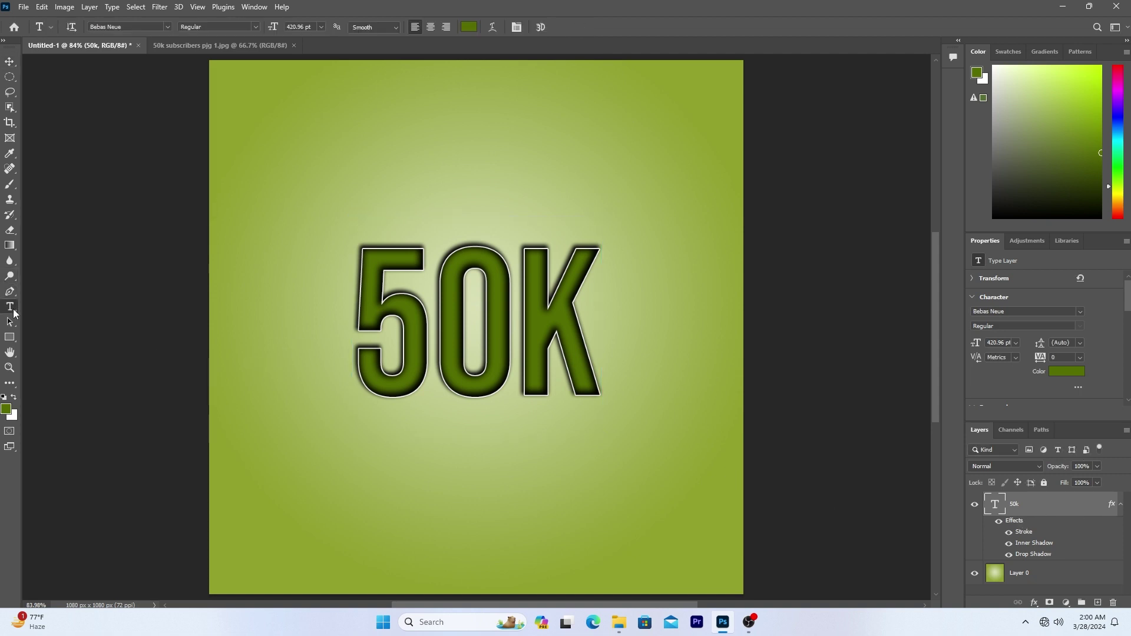
click(412, 131)
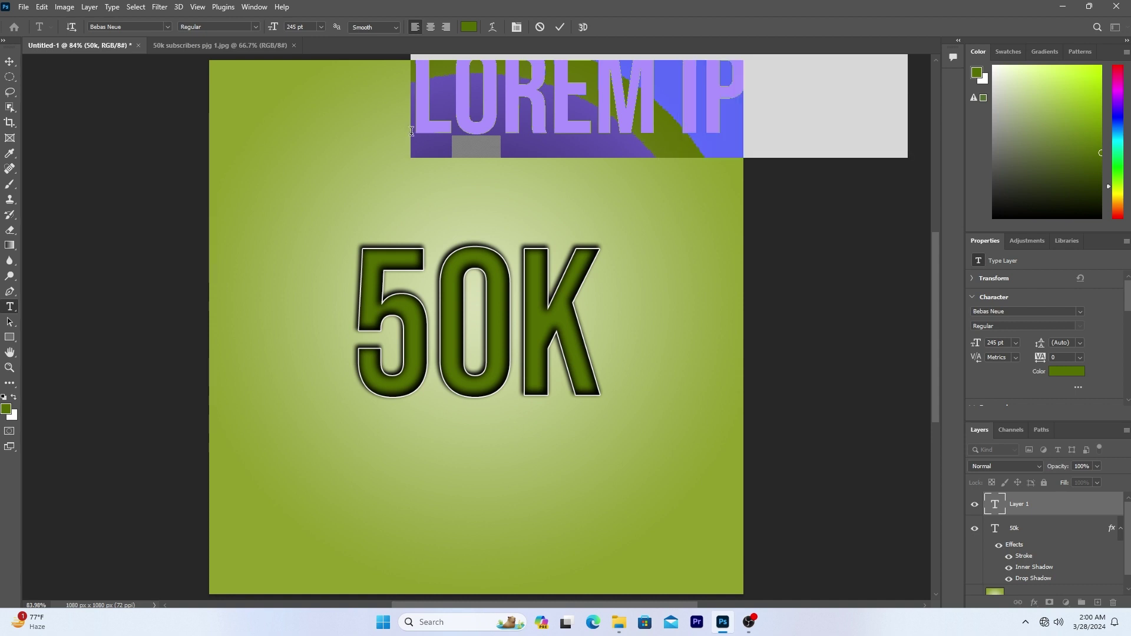
drag(274, 27, 207, 37)
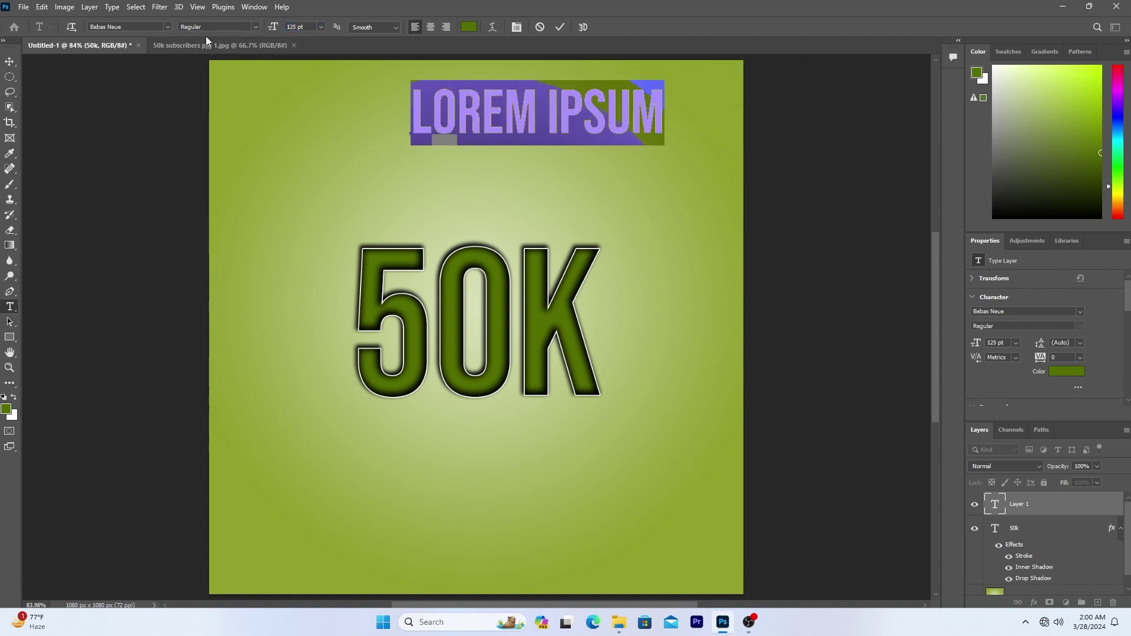
key(BackSpace)
text(TH)
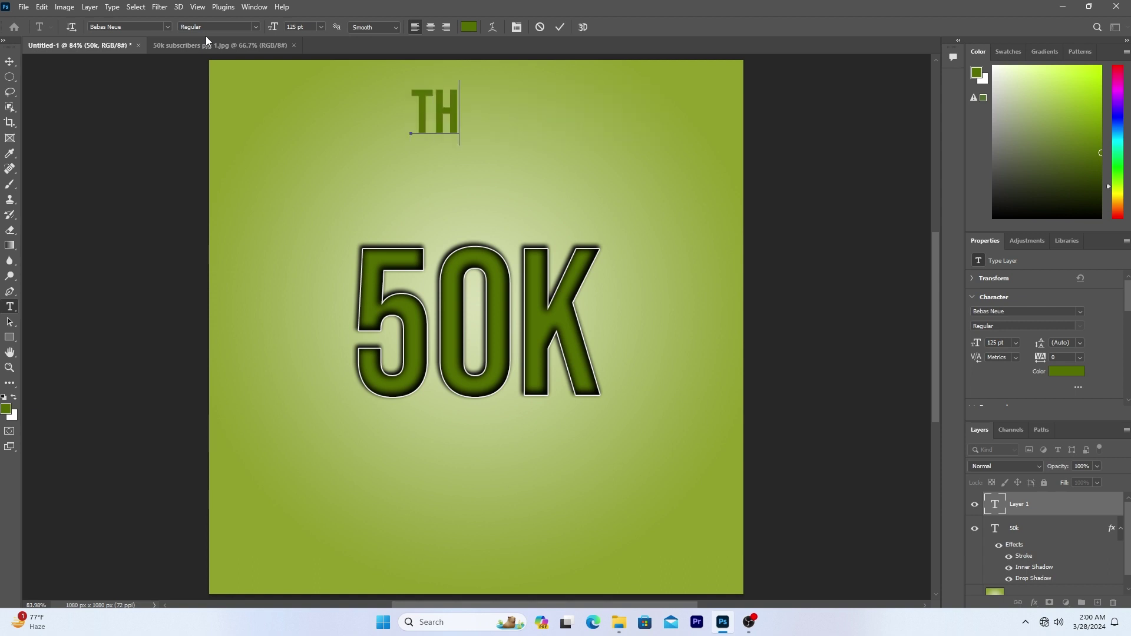
text(ANK S FO)
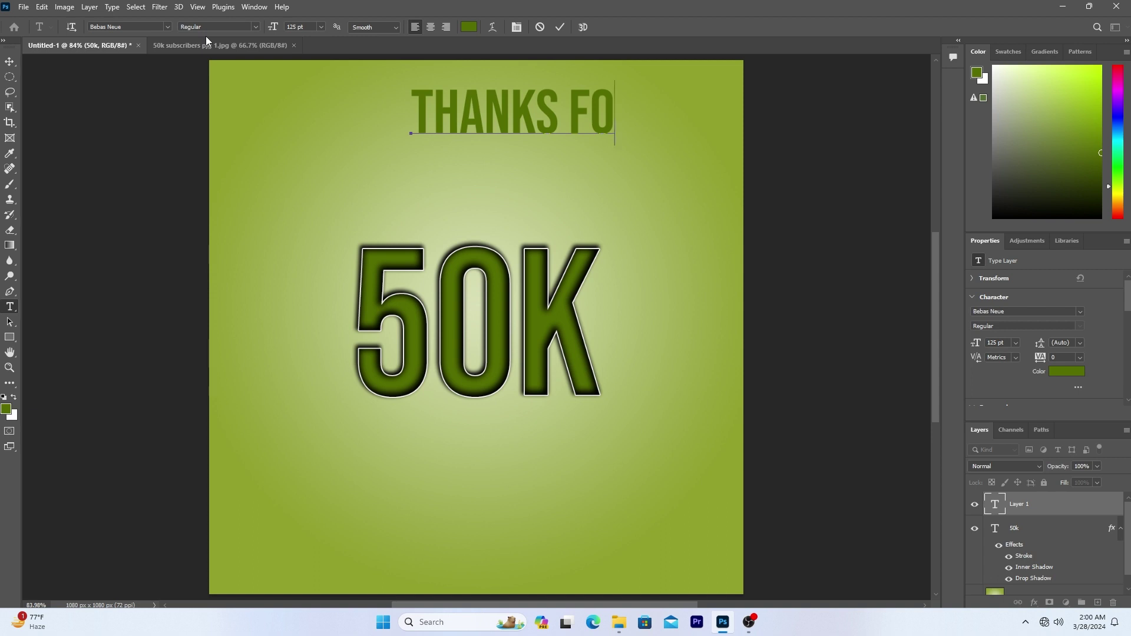
text(R)
Change the "thanks for" text's font to Sacramento Regular and commit the edit
triple_click(441, 98)
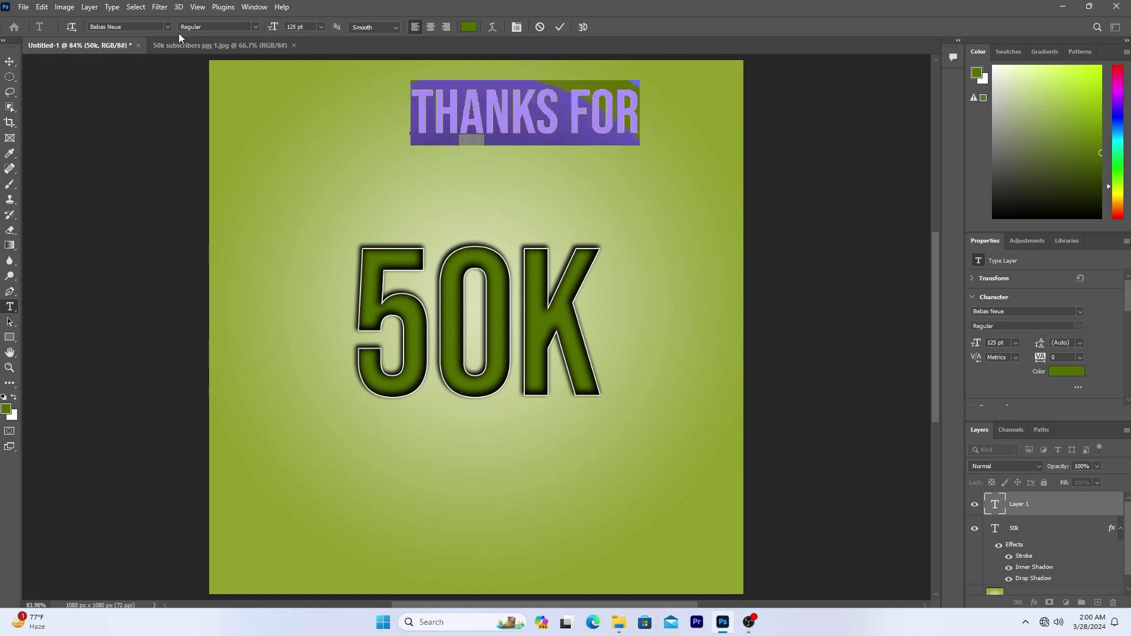
click(155, 25)
text(sac)
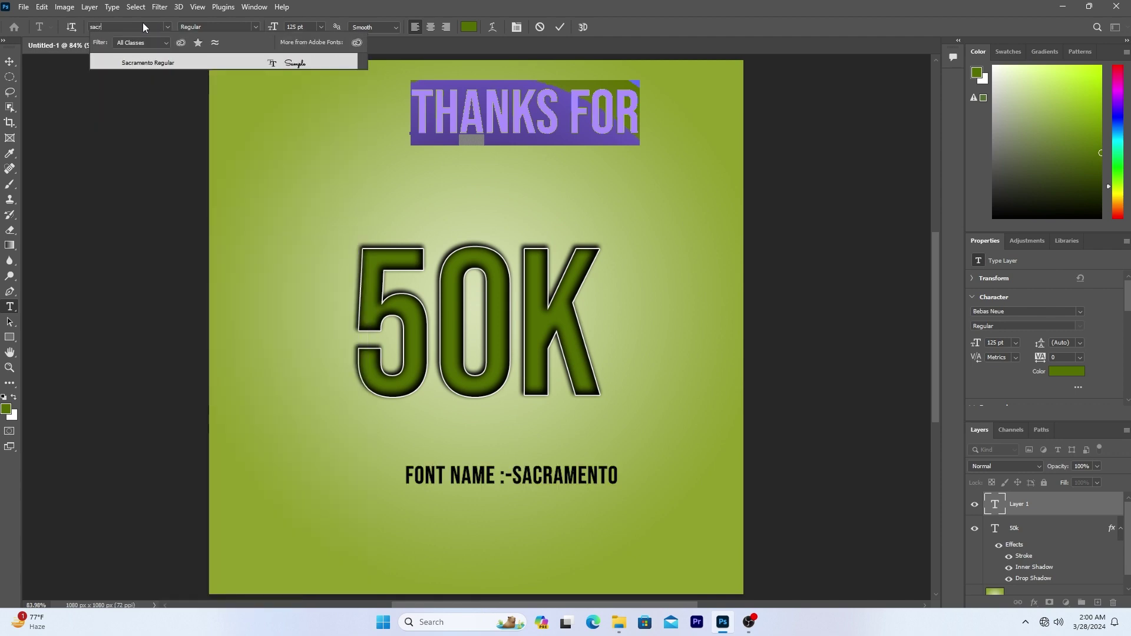
text(r)
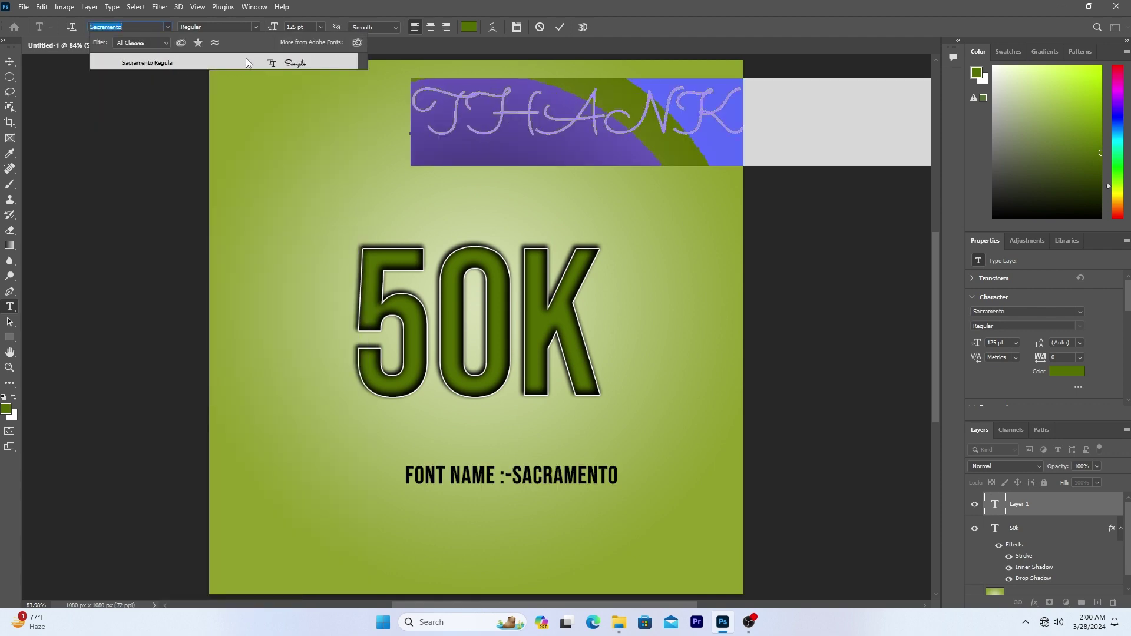
click(245, 58)
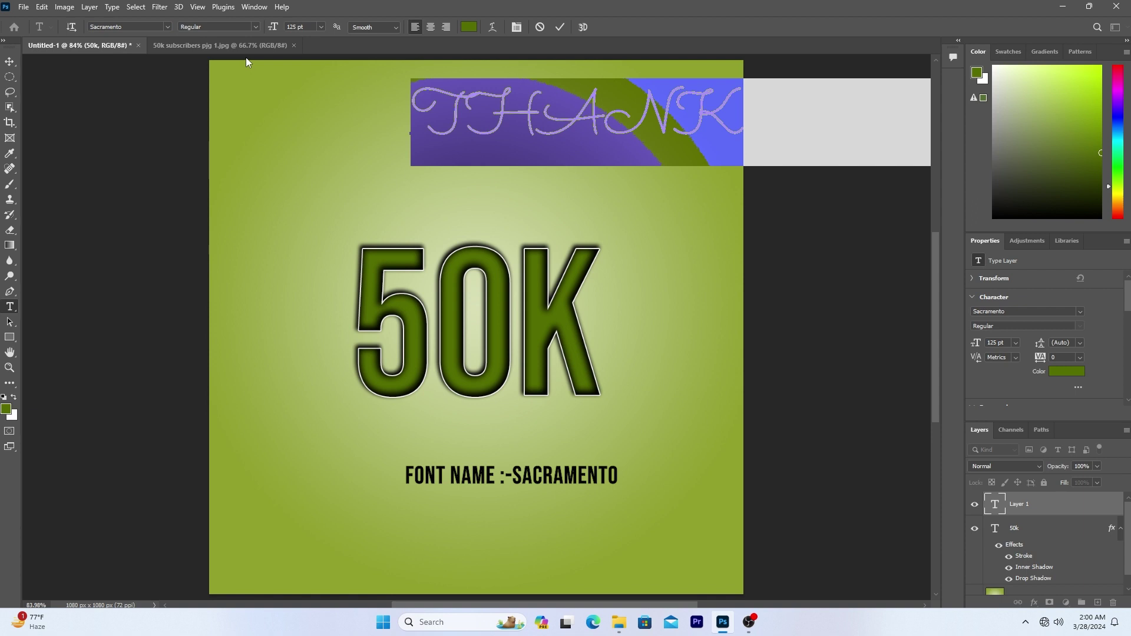
click(560, 27)
key(v)
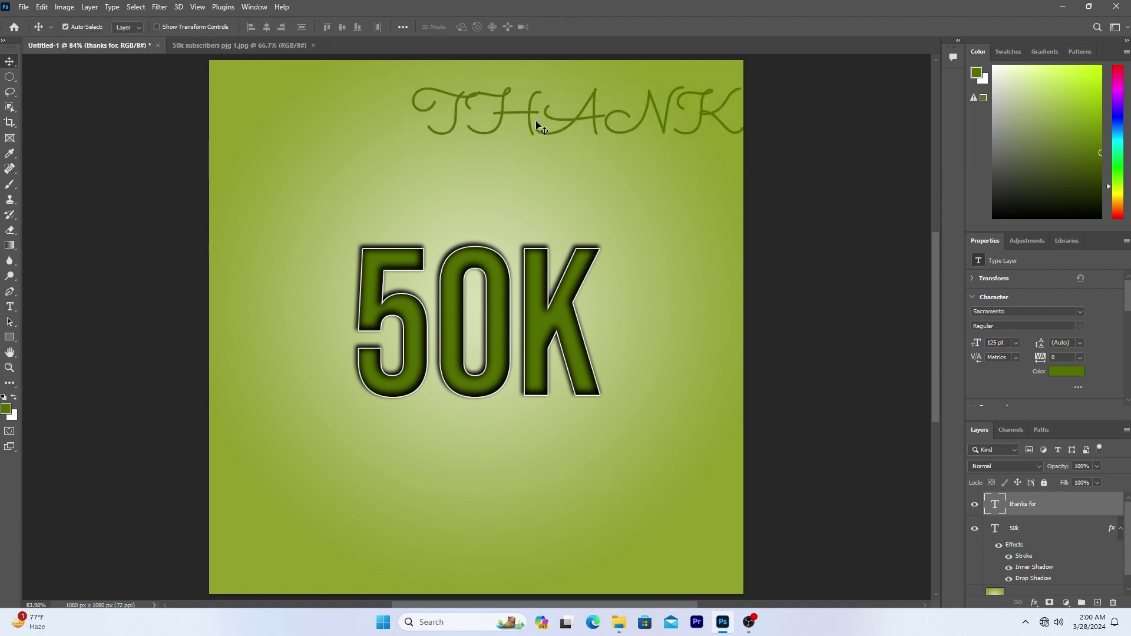
Move the "thanks for" text fully onto the canvas, set its size to 95 pt and turn off All Caps
drag(536, 119, 392, 159)
double_click(405, 154)
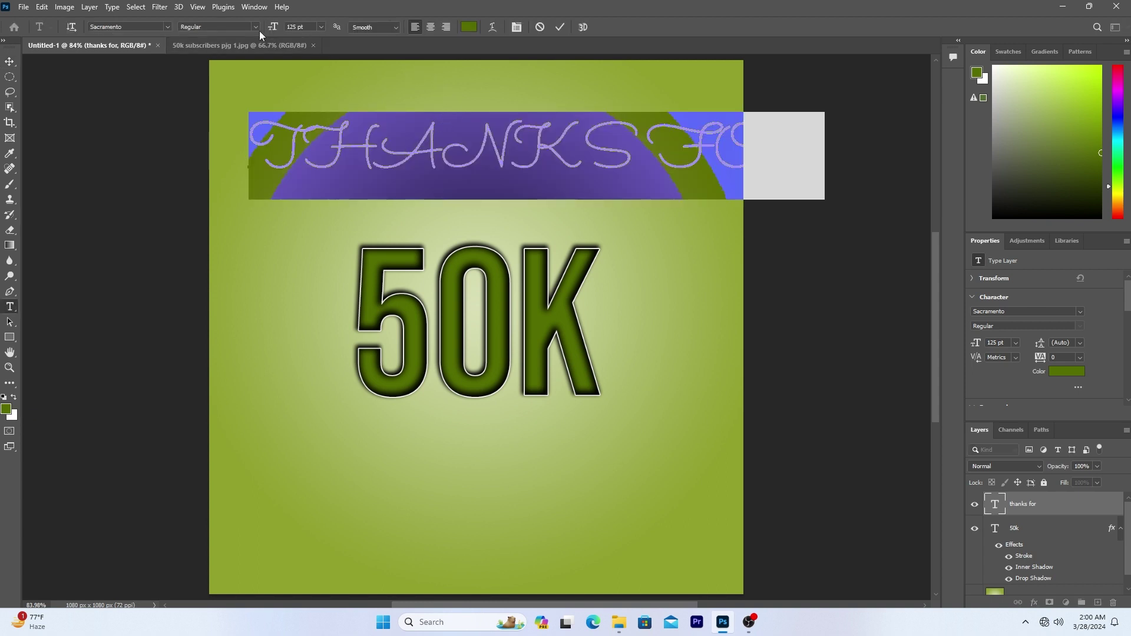
drag(275, 27, 260, 39)
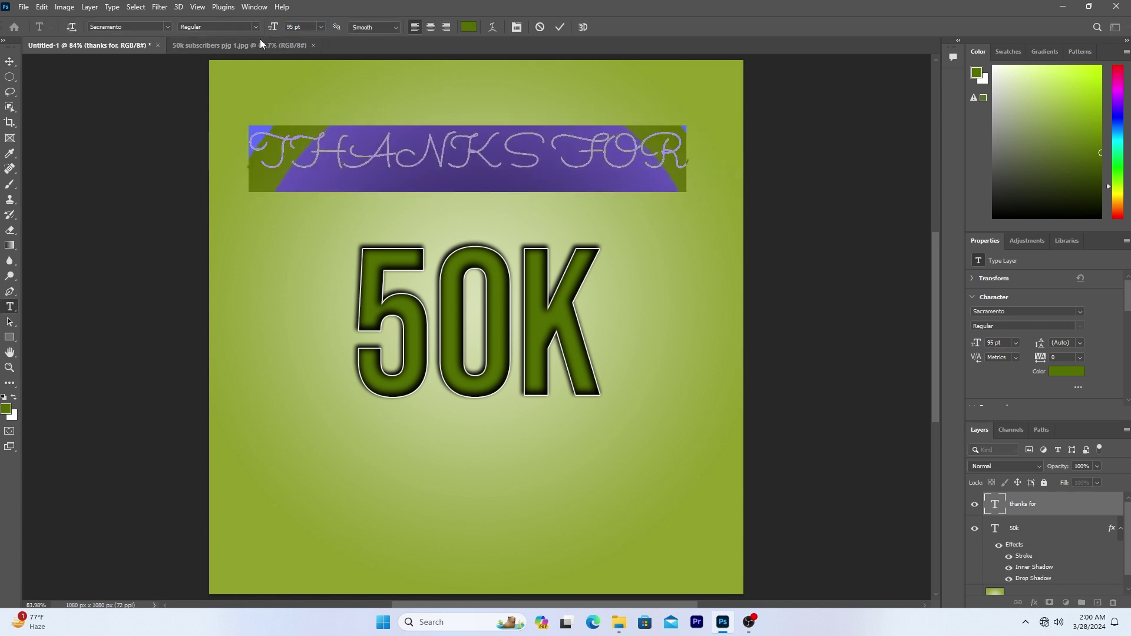
scroll(1012, 390, down, 3)
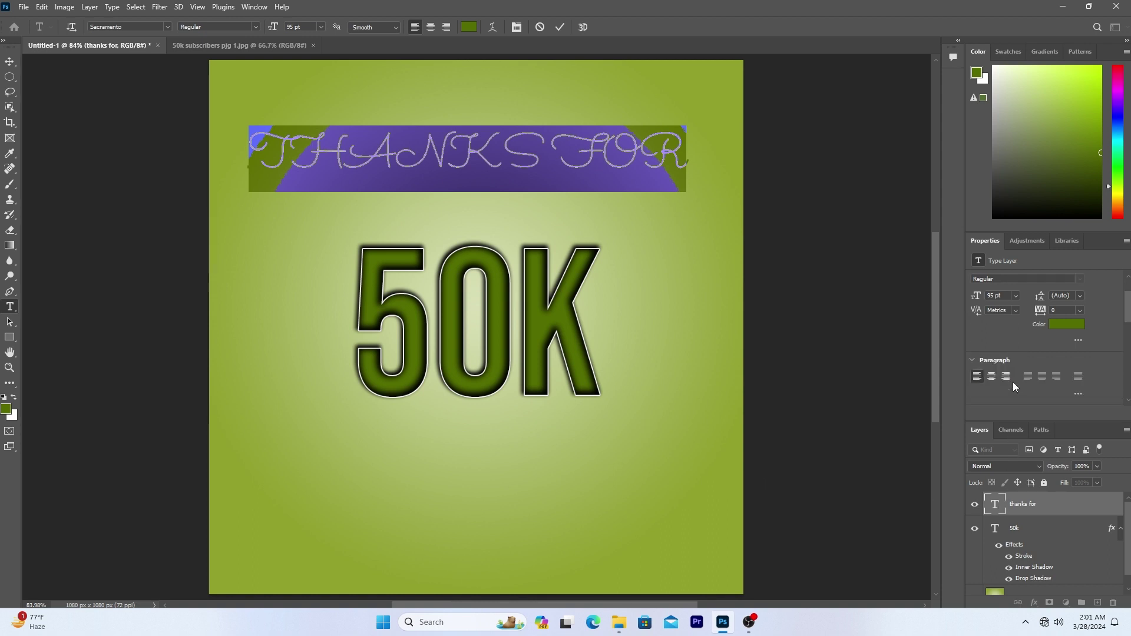
click(977, 385)
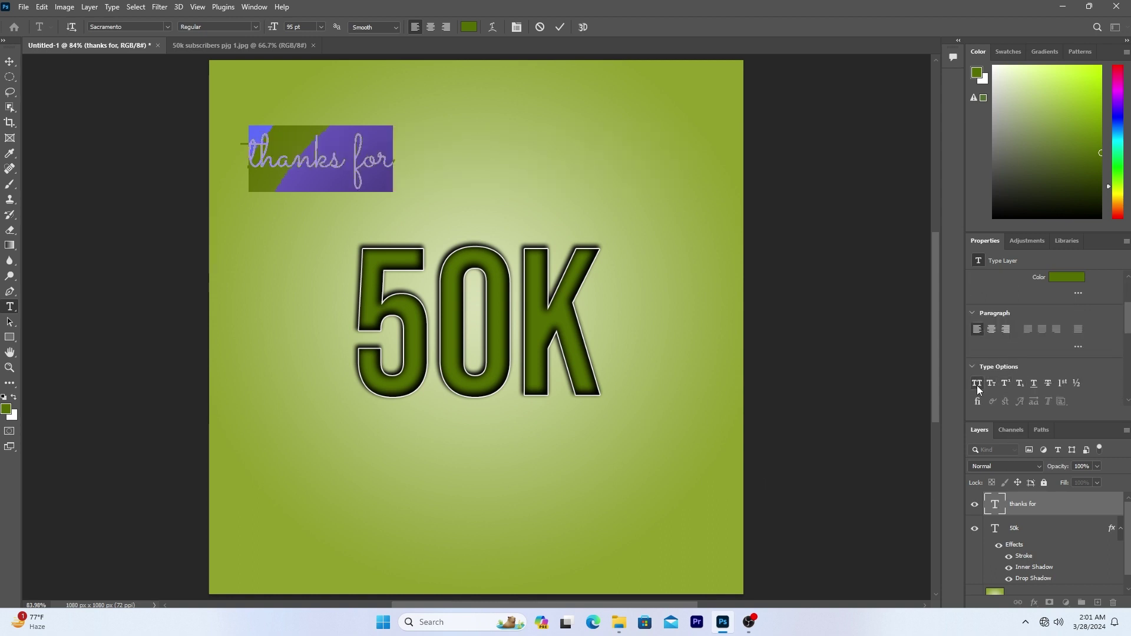
click(561, 27)
key(v)
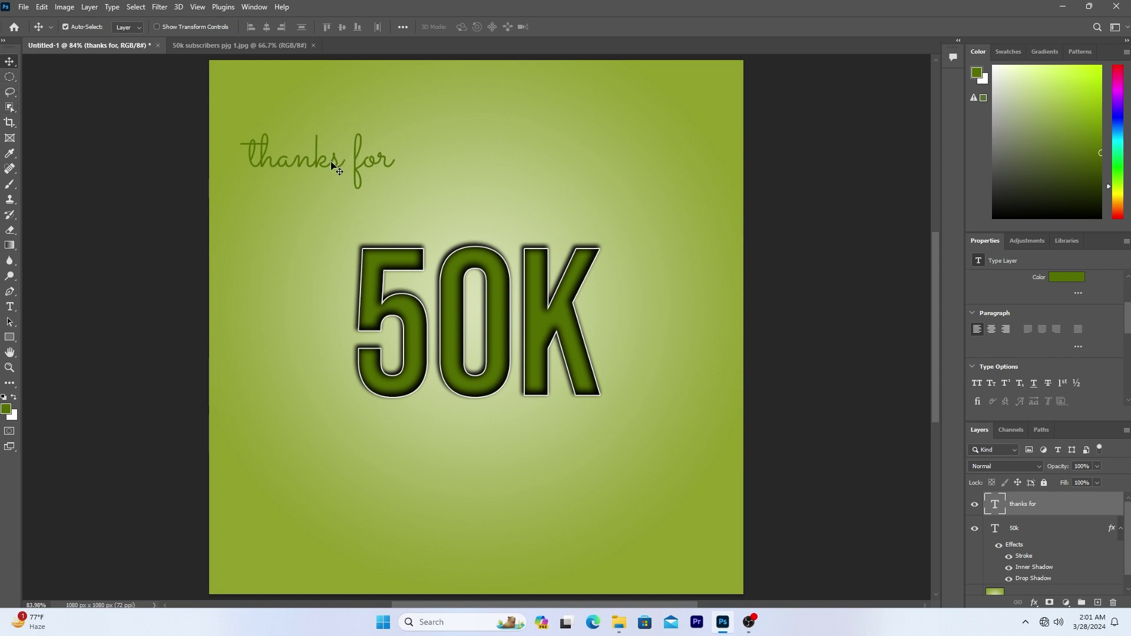
Centre the "thanks for" text just above the 50K text and scale it up to about 146%
drag(334, 167, 476, 196)
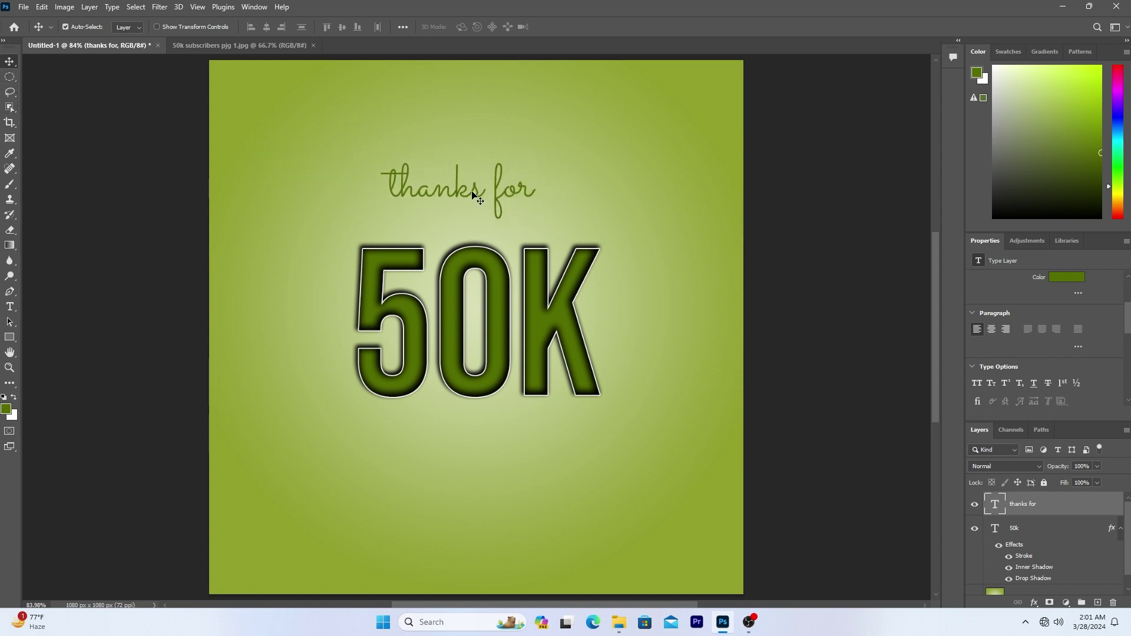
key(ctrl+t)
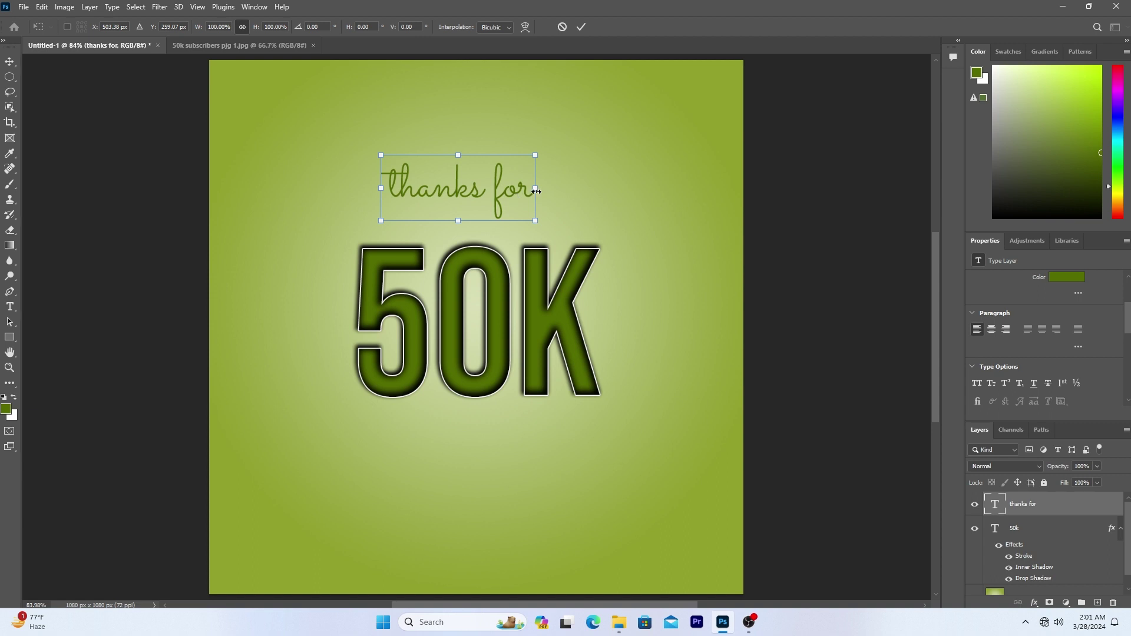
drag(535, 189, 607, 190)
drag(501, 196, 488, 197)
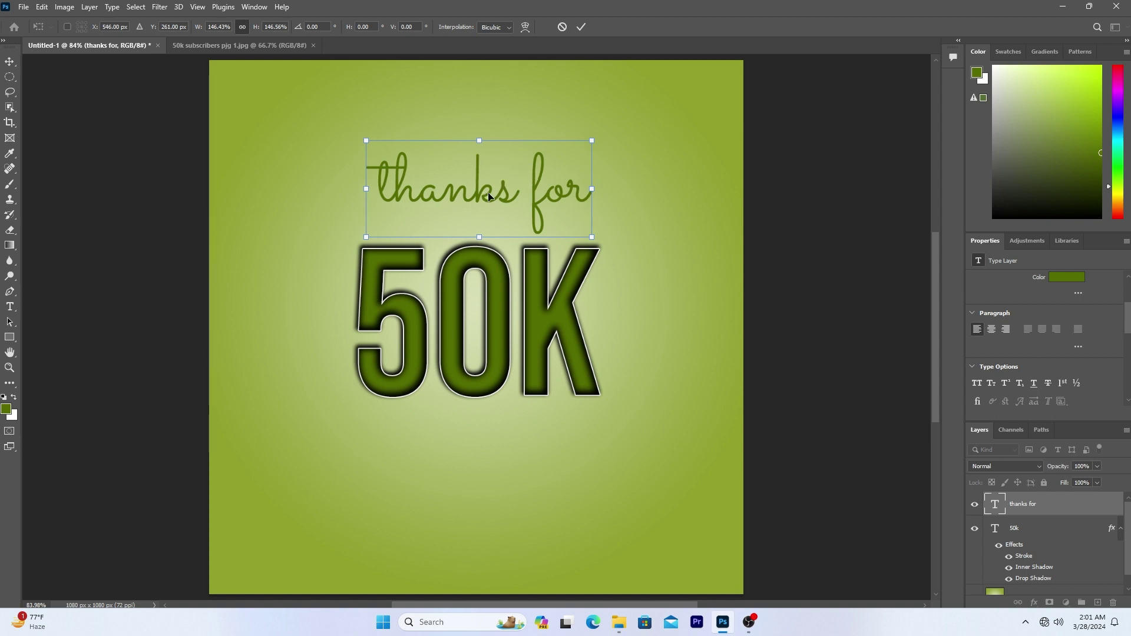
click(580, 27)
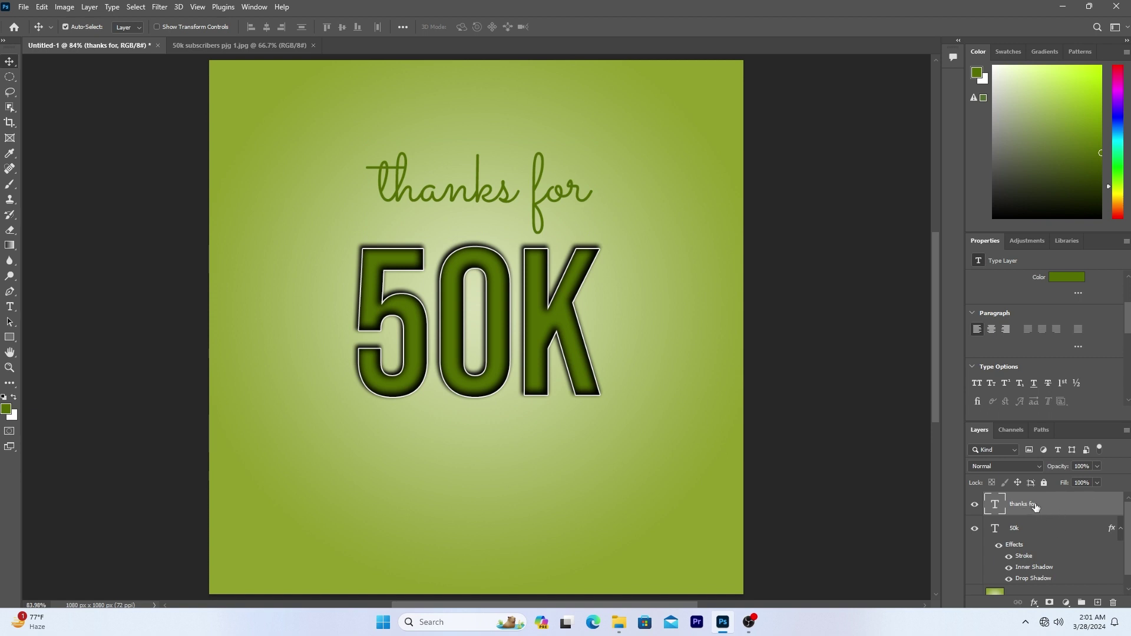
Add a 2 px white Stroke effect positioned Outside to the "thanks for" text layer
double_click(1066, 517)
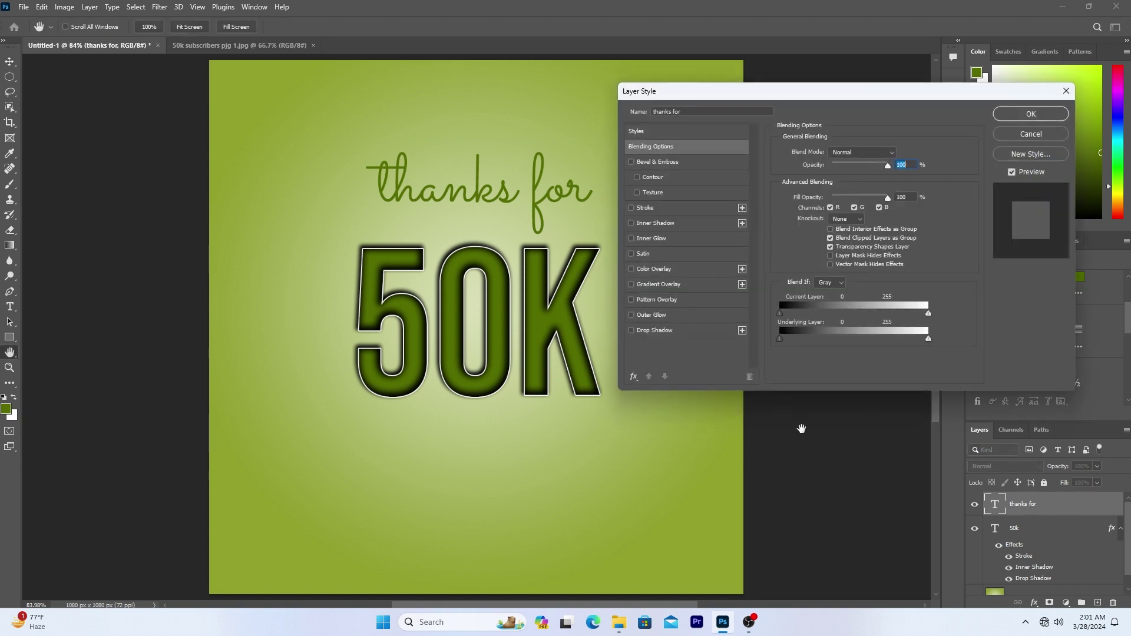
click(631, 208)
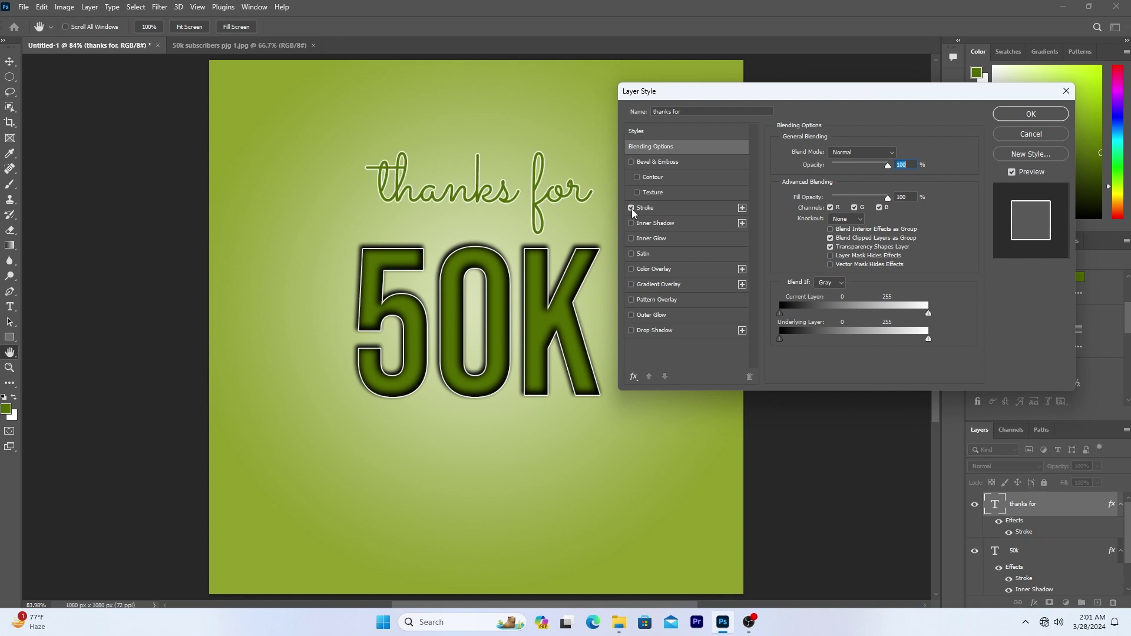
click(648, 208)
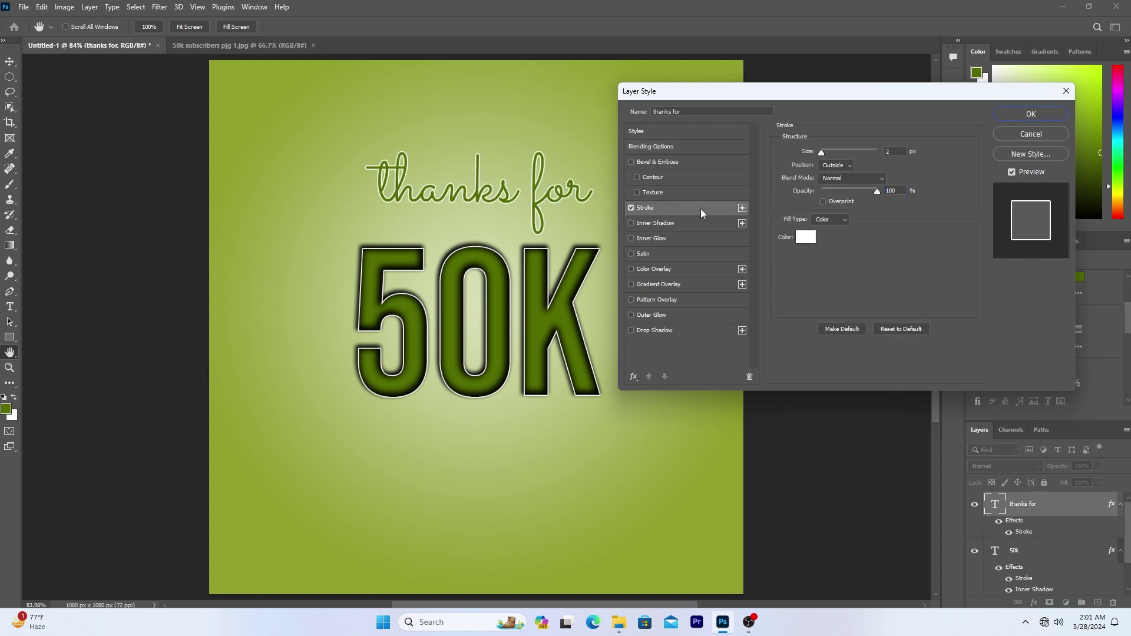
Add a Drop Shadow effect to the "thanks for" text layer with a distance of 10 px
click(632, 331)
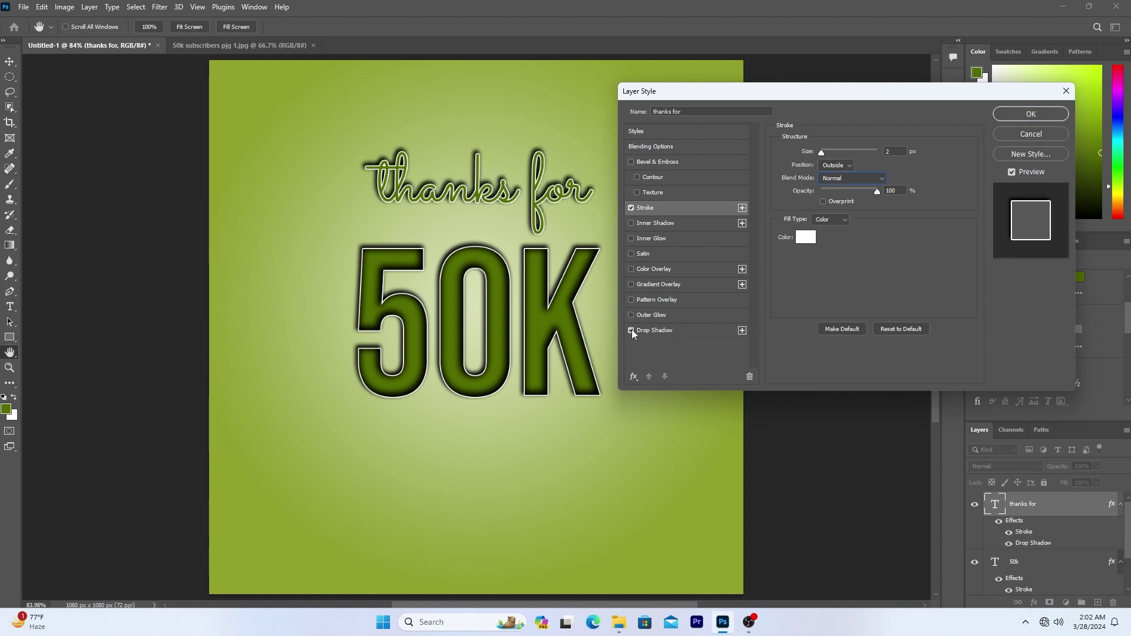
click(662, 331)
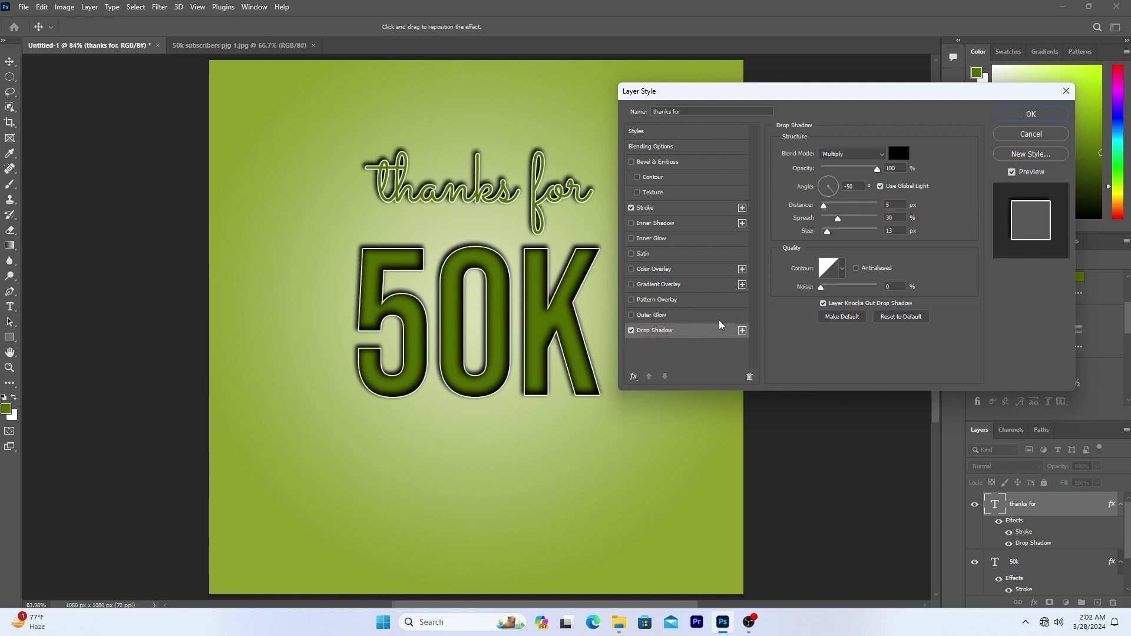
click(896, 204)
key(Up)
key(Up)
key(Up)
key(Up)
key(Up)
key(Up)
key(Down)
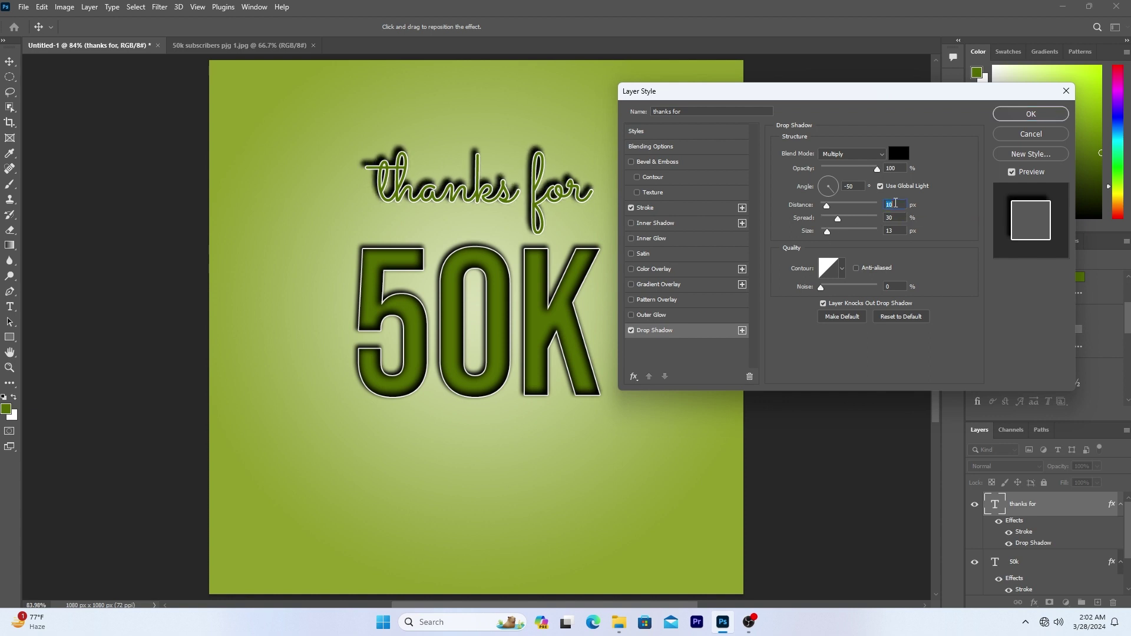
Set the spread of the "thanks for" layer's Drop Shadow to 5%
click(896, 217)
key(Down)
key(Down)
key(Down)
key(Down)
key(Down)
key(Down)
key(Down)
key(Down)
key(Down)
key(Down)
key(Down)
key(Down)
key(Down)
key(Down)
key(Down)
key(Down)
key(Down)
key(Down)
key(Down)
key(Down)
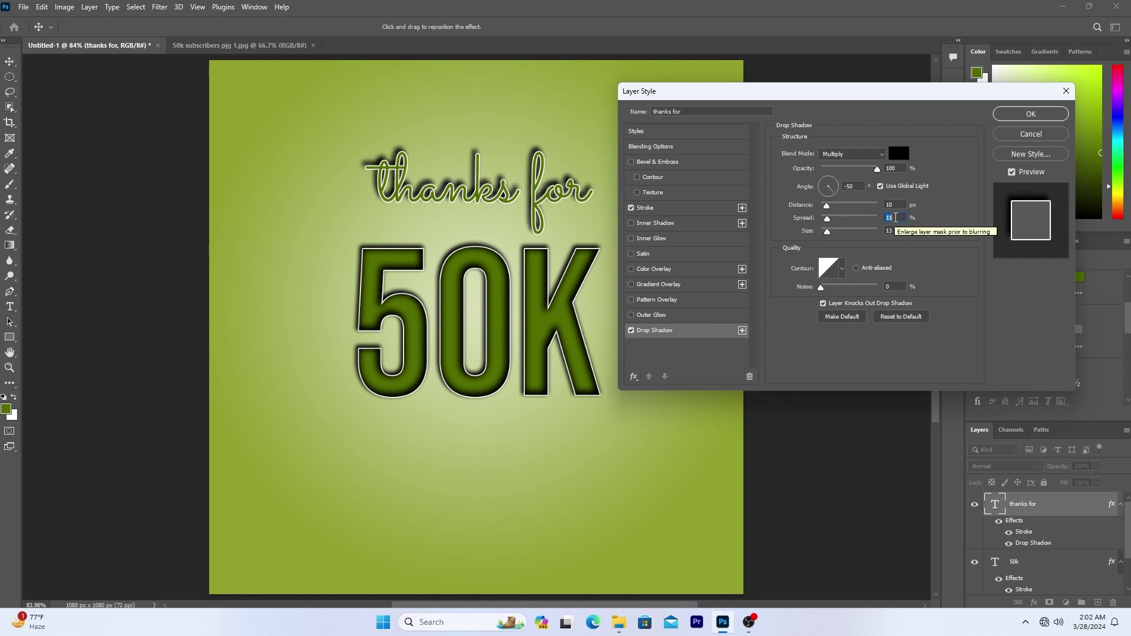
key(Up)
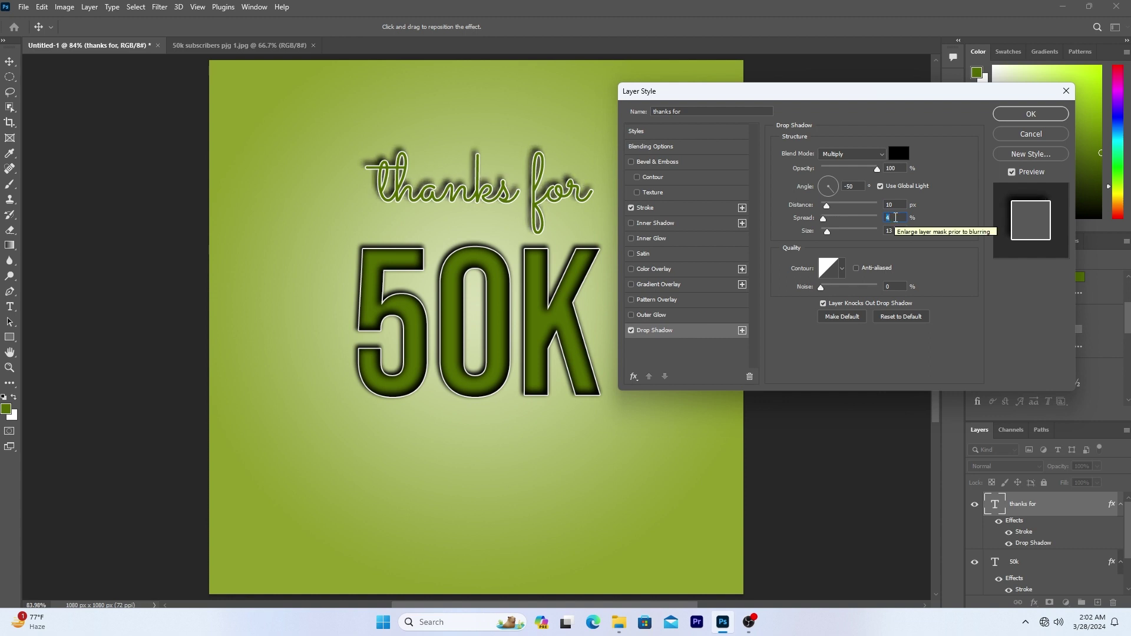
Set the size of the "thanks for" layer's Drop Shadow to 5 px and apply the layer style
click(899, 230)
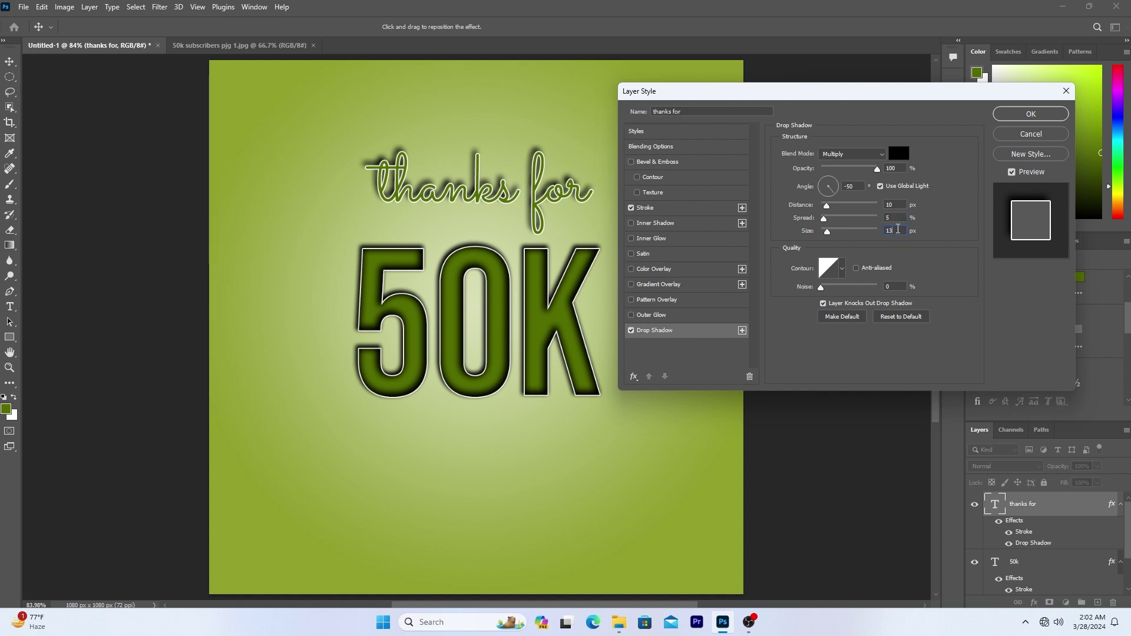
key(Down)
key(Down)
key(Down)
key(Down)
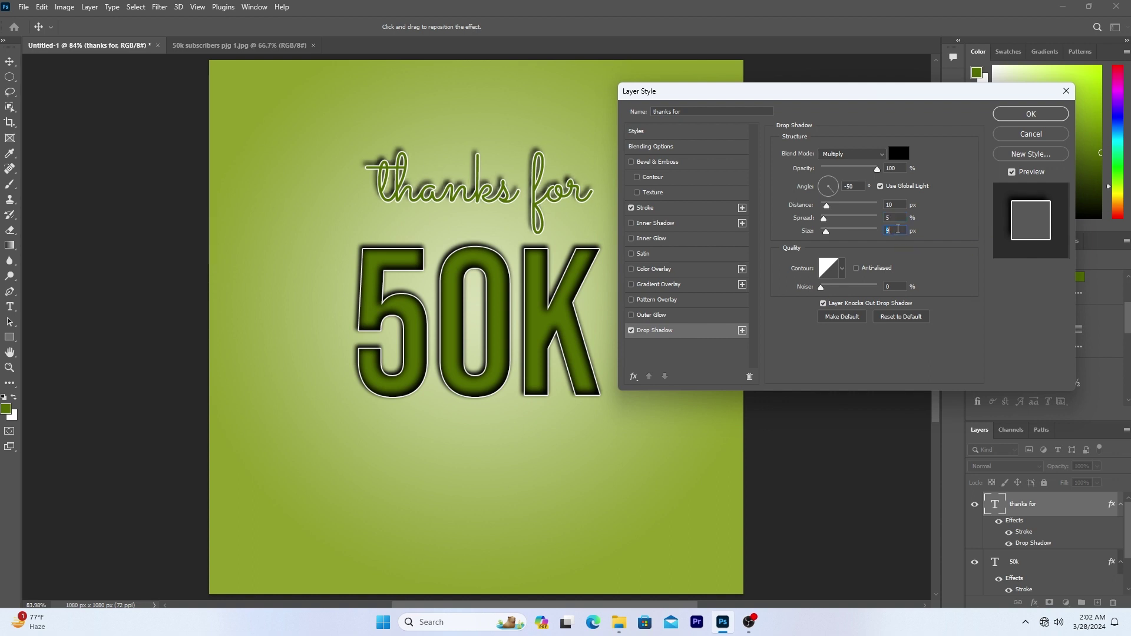
key(Down)
key(Down)
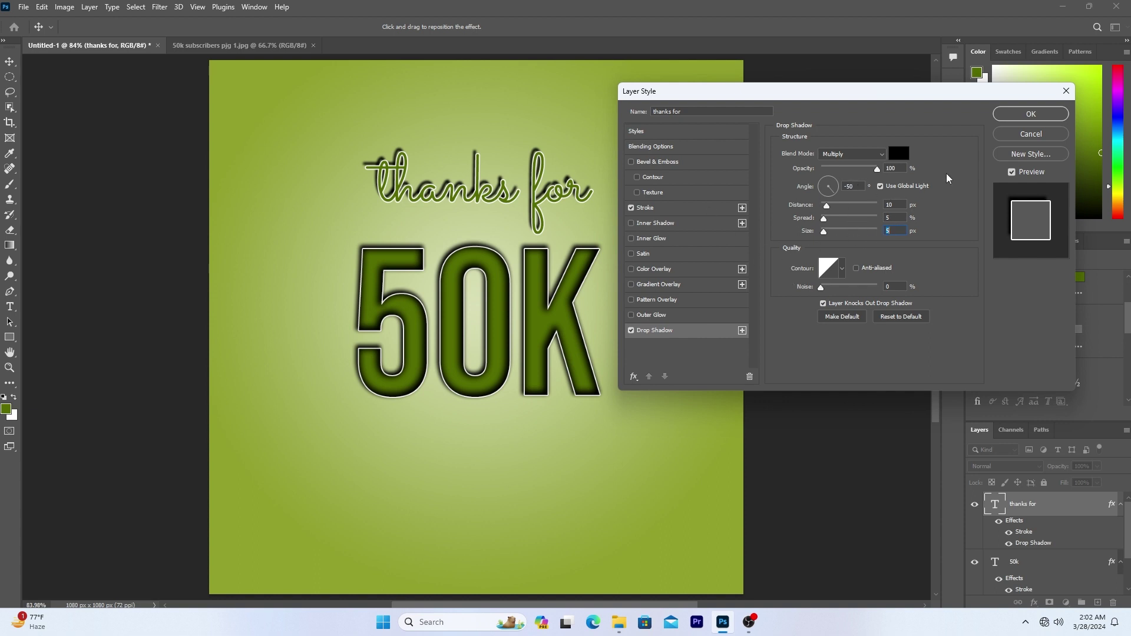
click(1017, 114)
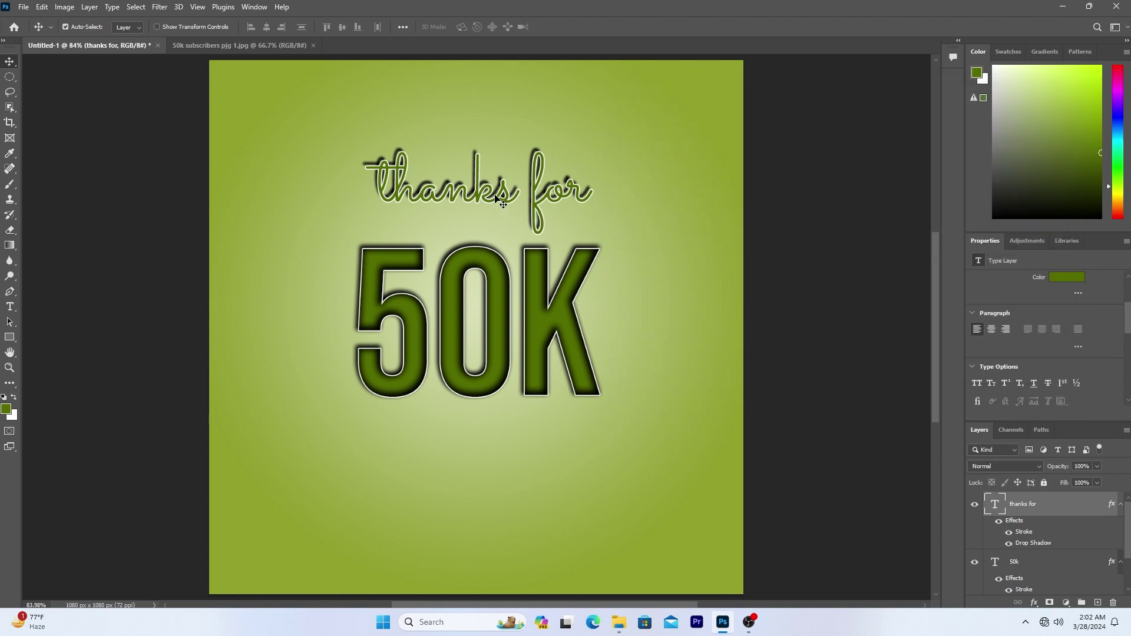
Turn off Use Global Light for the "thanks for" layer's Drop Shadow and apply the layer style
click(1054, 507)
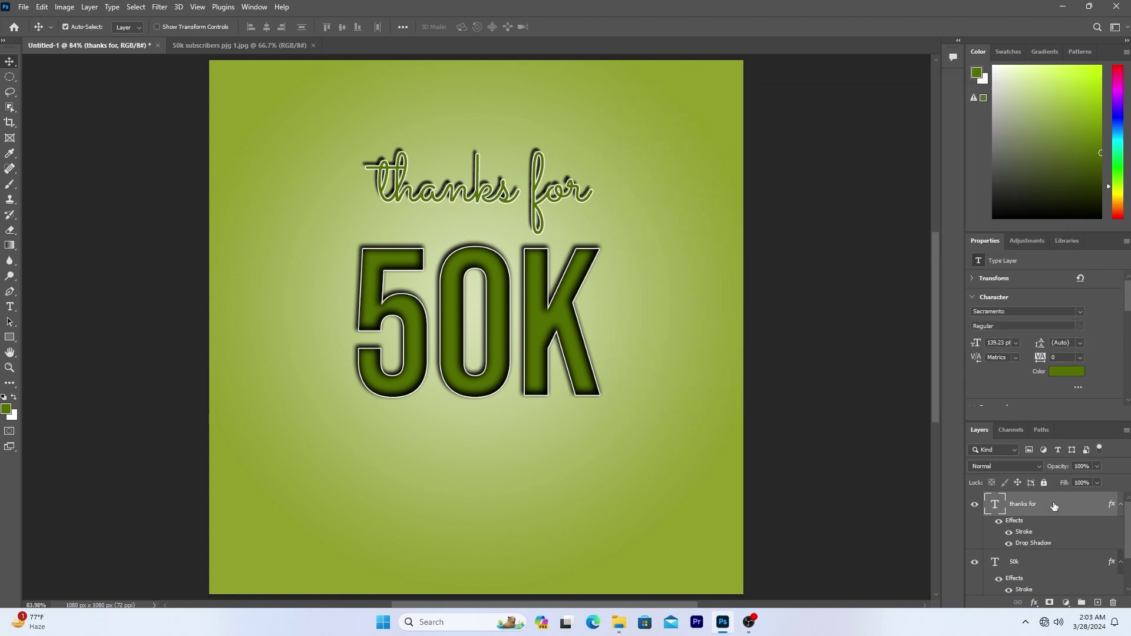
double_click(1054, 507)
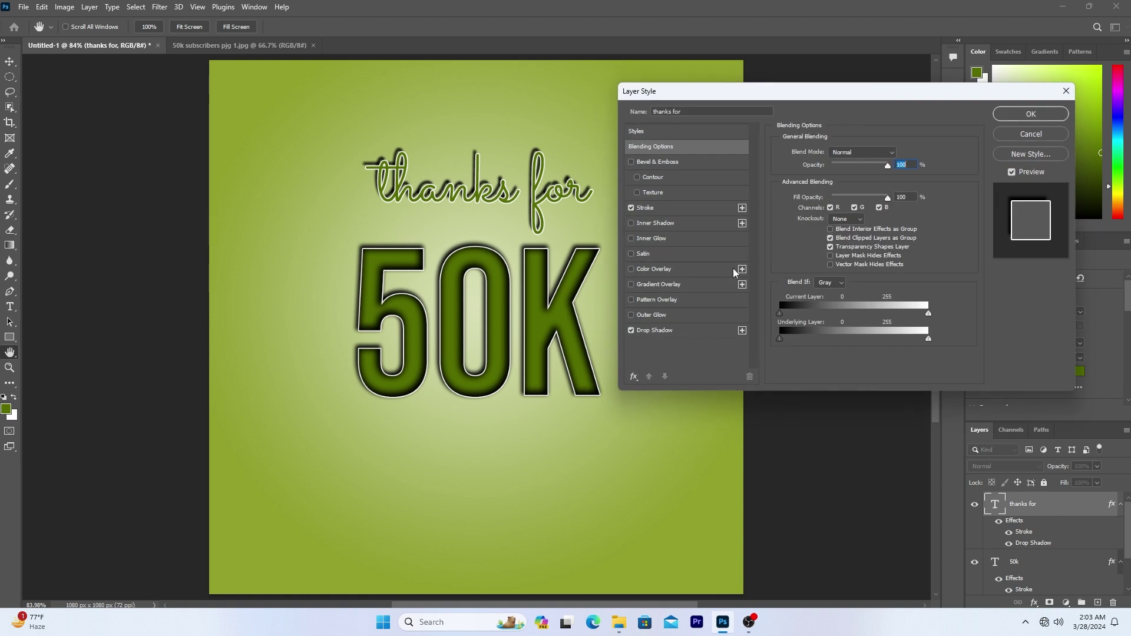
click(665, 331)
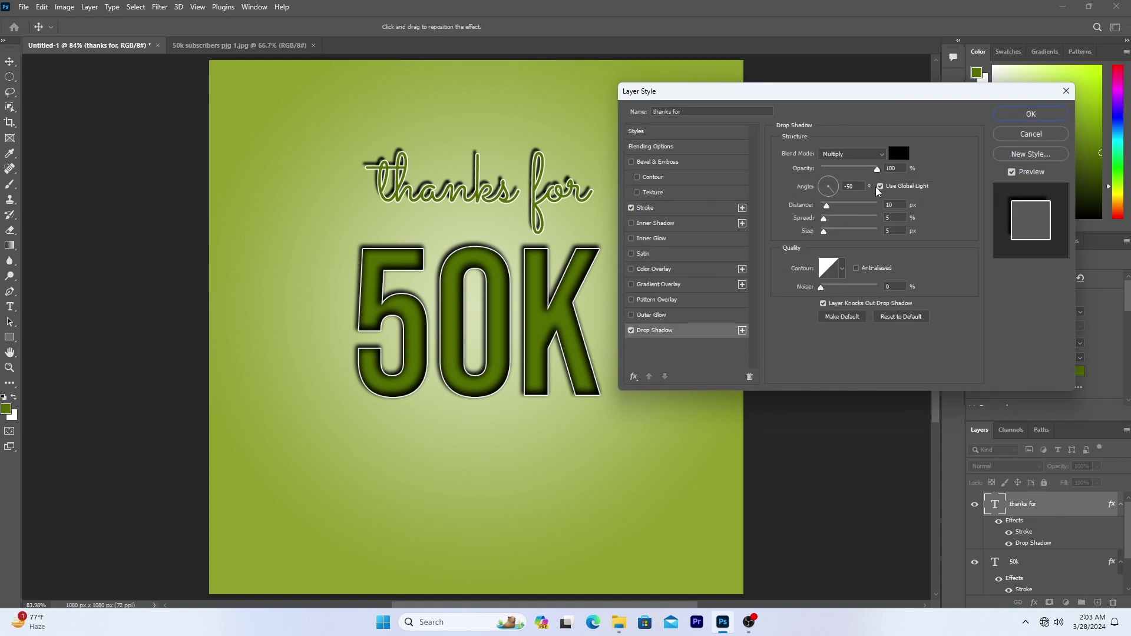
click(880, 187)
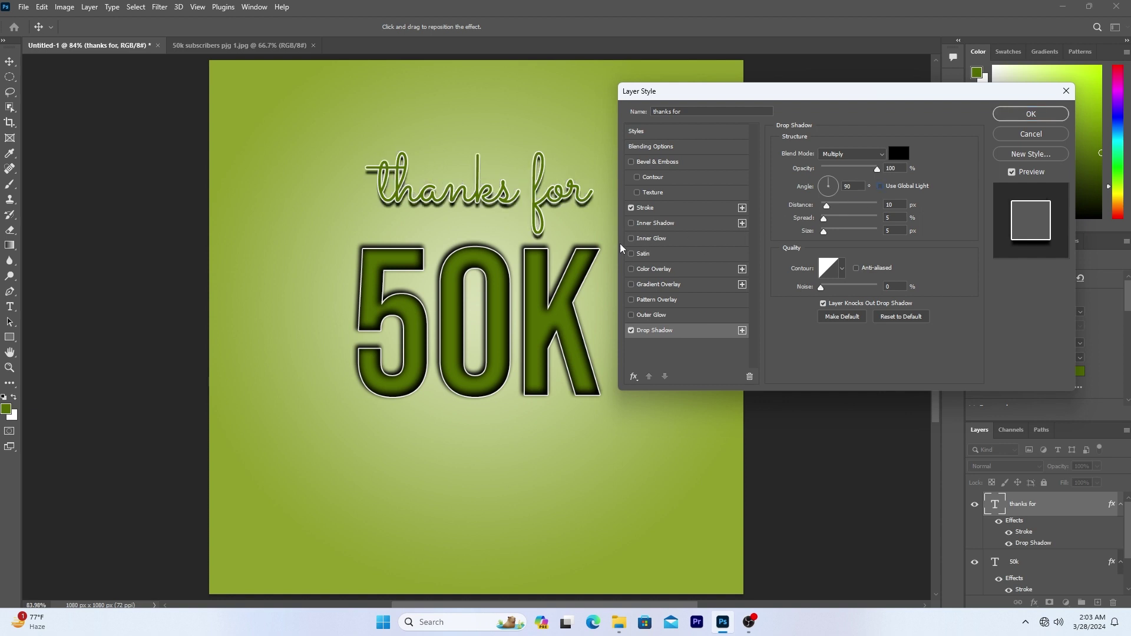
click(880, 187)
click(882, 189)
click(881, 189)
click(881, 188)
click(1025, 115)
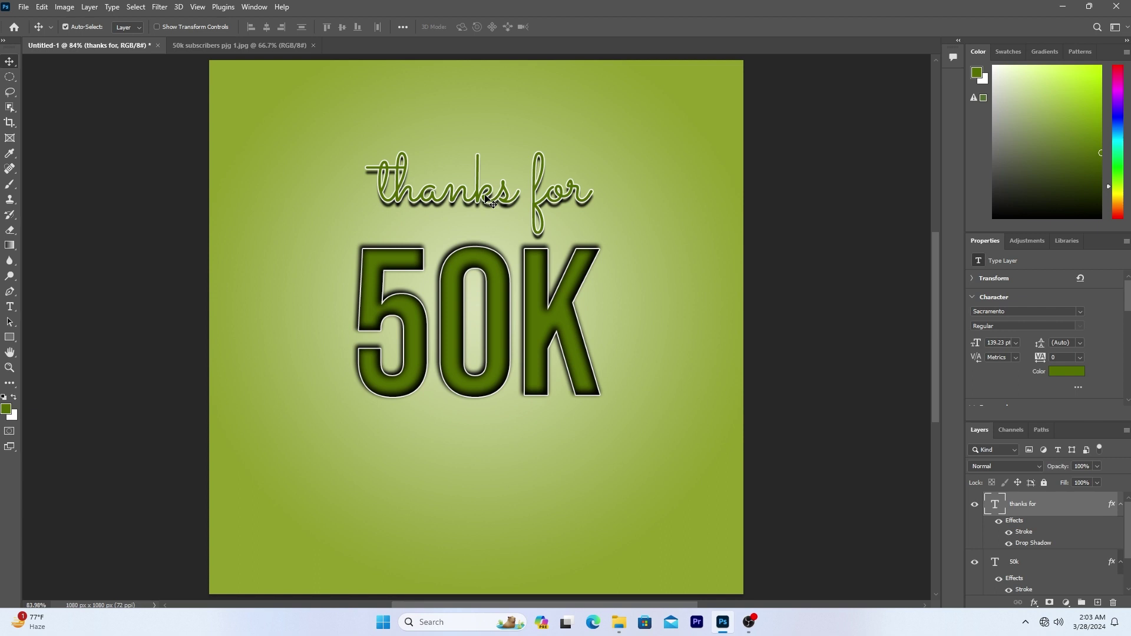
Duplicate the "thanks for" text below the 50K text and change the copy's wording to "subscribers"
drag(487, 199, 480, 479)
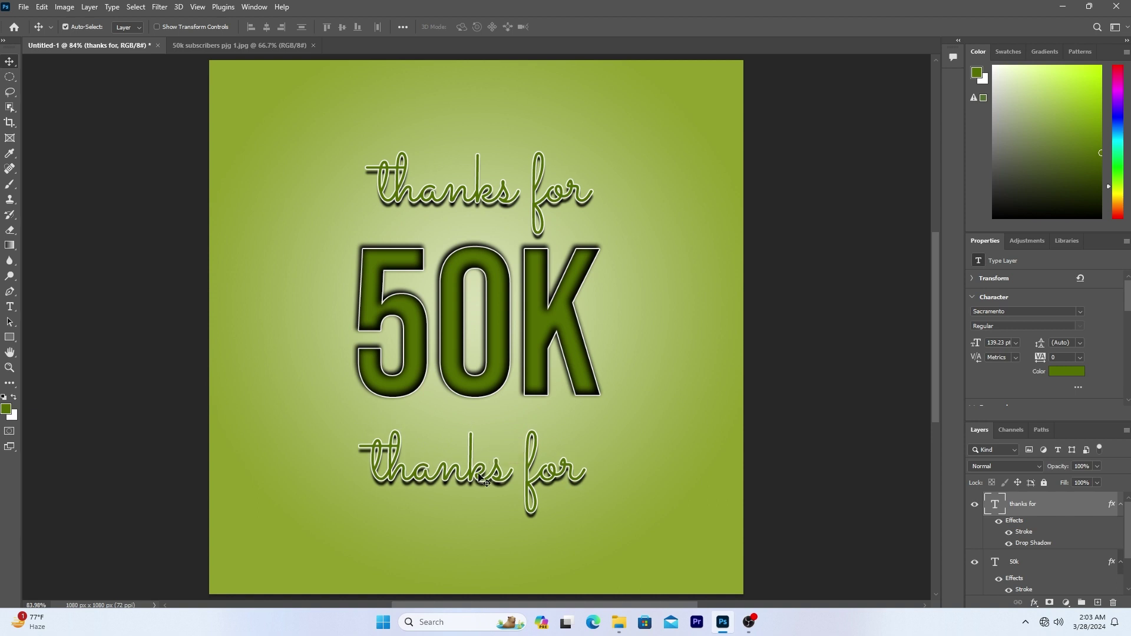
double_click(479, 478)
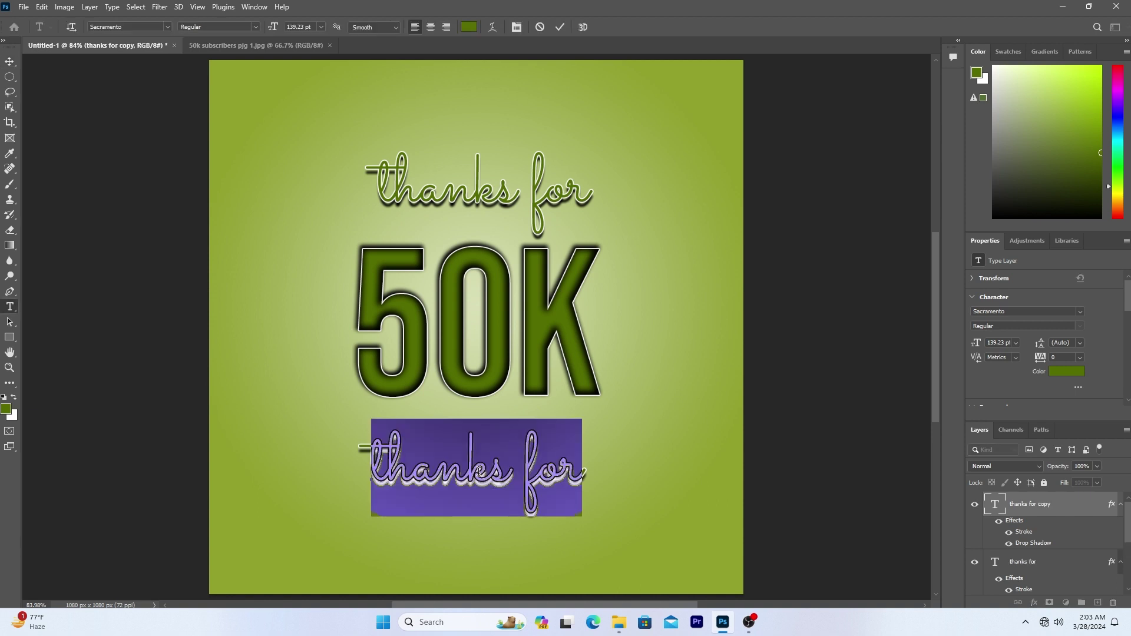
key(BackSpace)
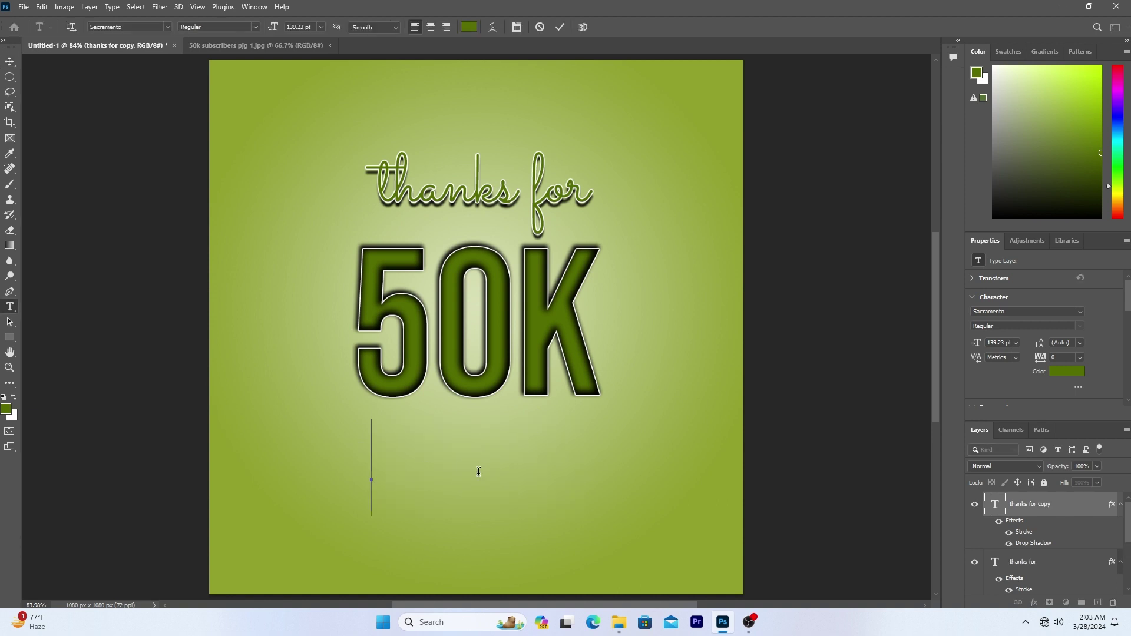
text(subs)
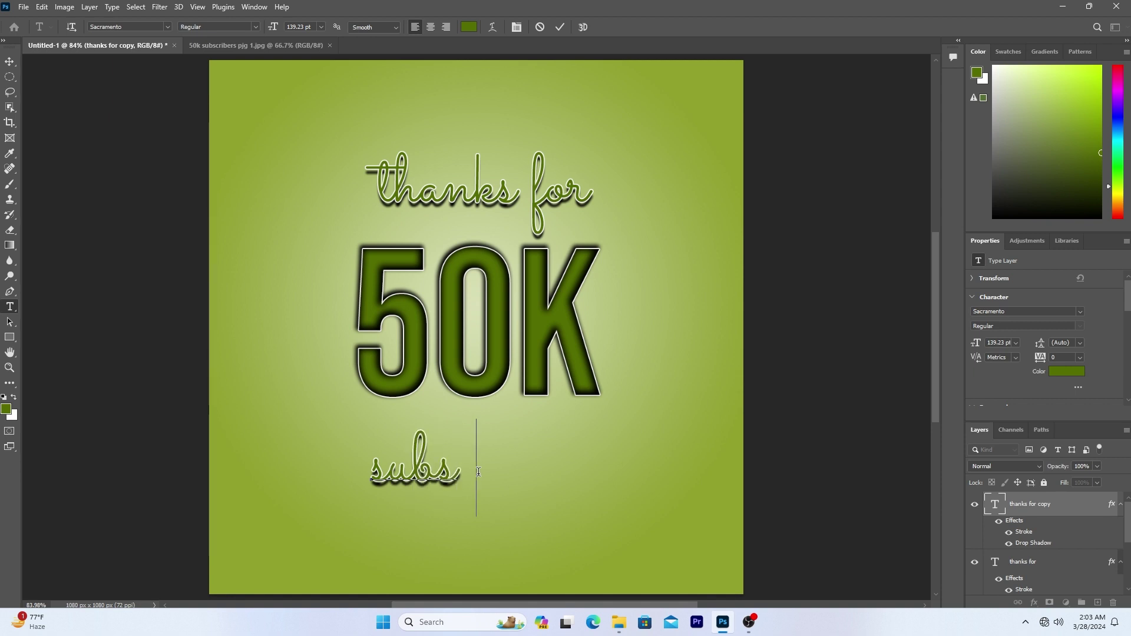
key(BackSpace)
text(cribers)
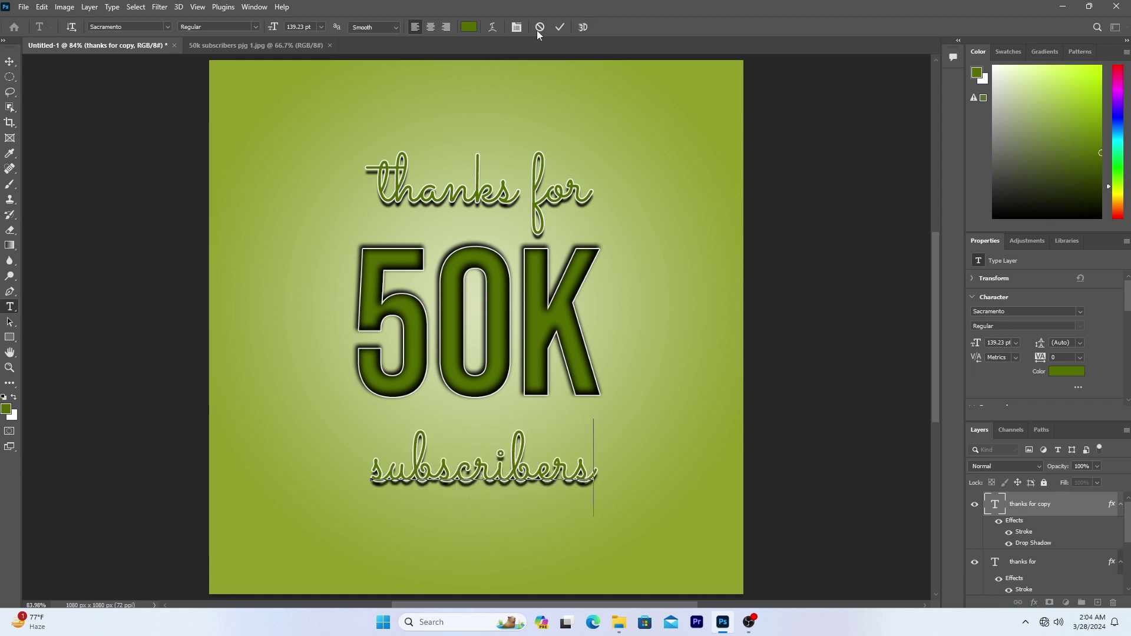
click(559, 27)
Position the "subscribers" text beneath 50K and align the horizontal centres of all three text layers
key(v)
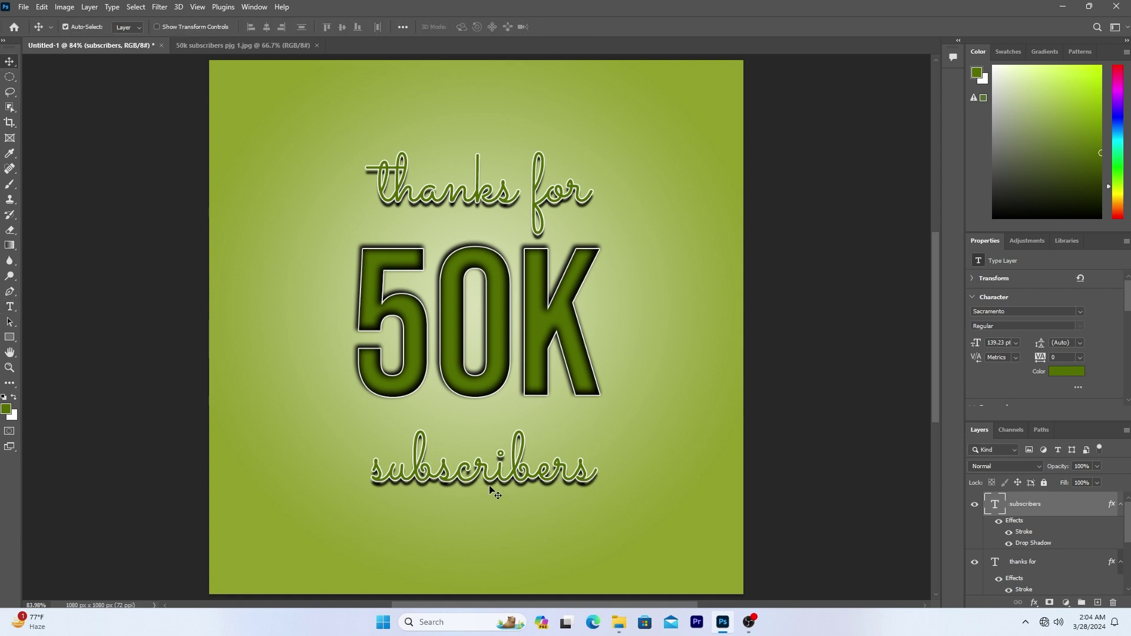
drag(492, 475, 476, 478)
drag(476, 480, 478, 478)
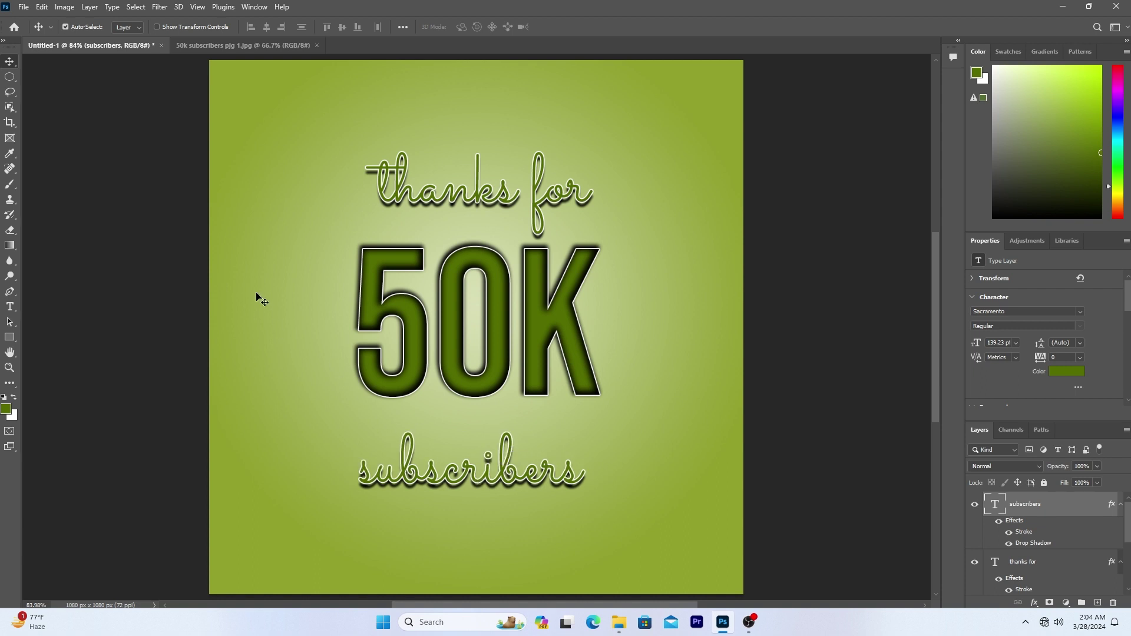
click(287, 105)
drag(310, 117, 614, 503)
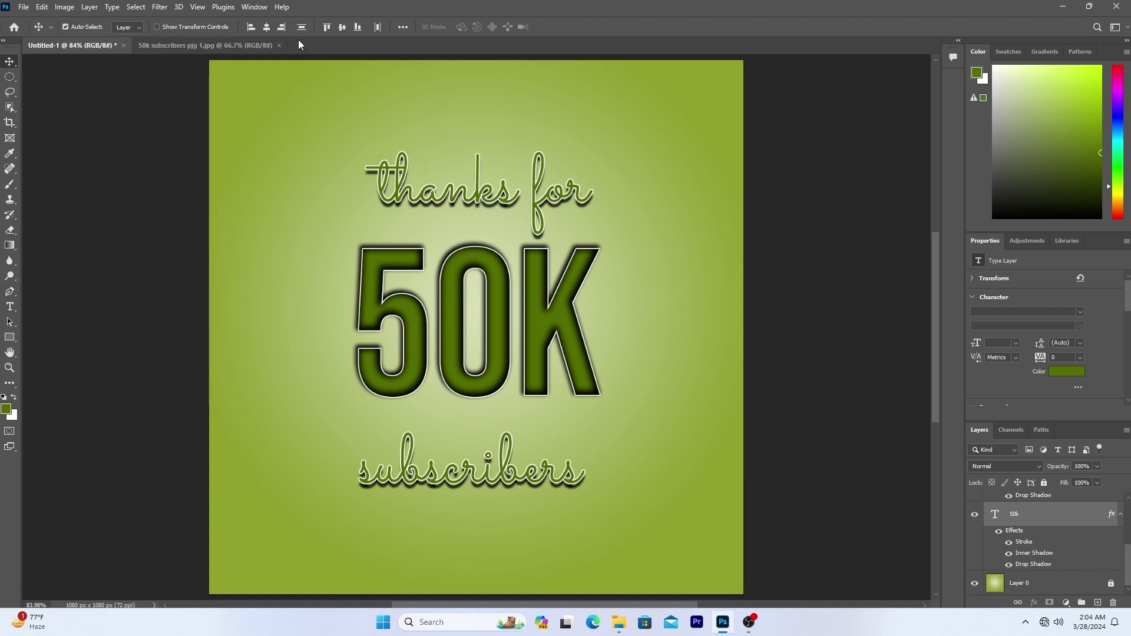
click(271, 28)
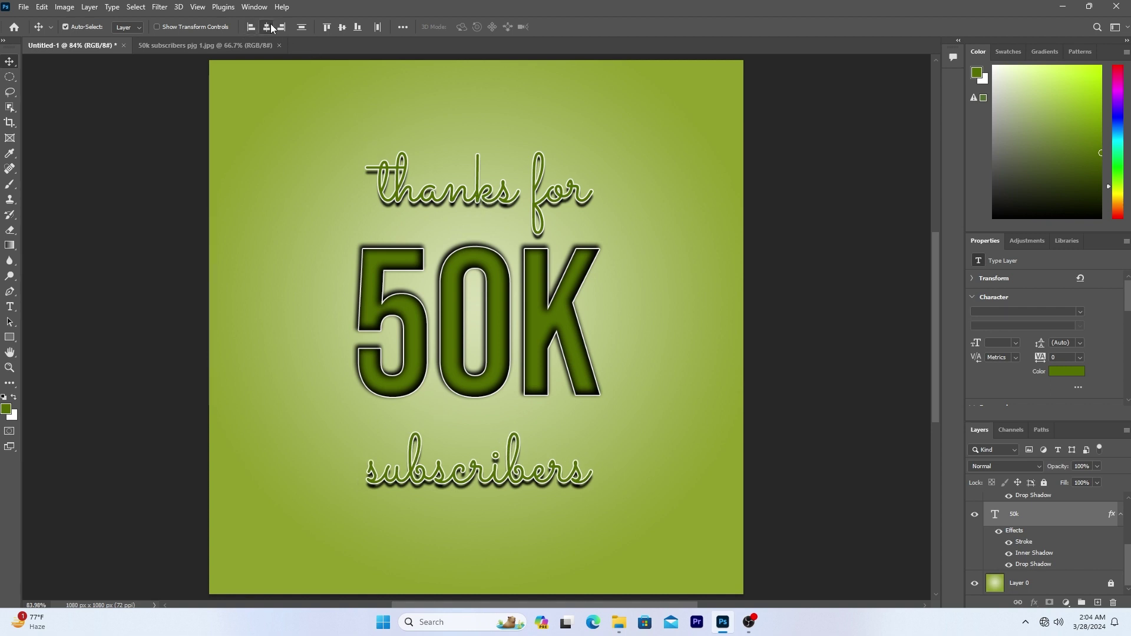
click(626, 344)
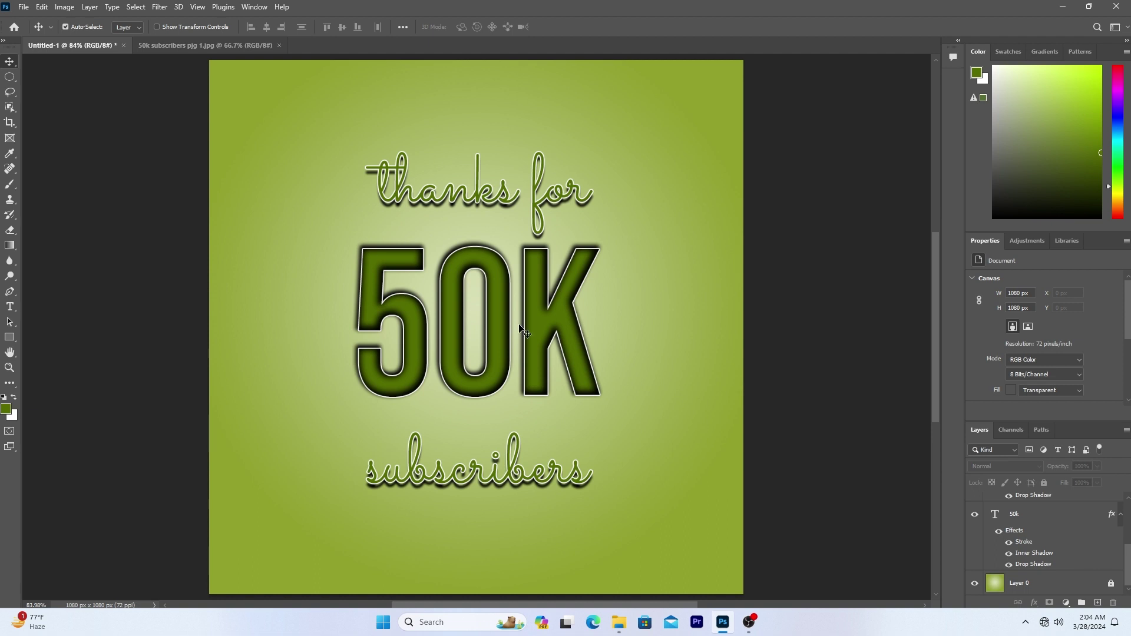
Nudge the "subscribers" text up so it sits just below the 50K text
click(488, 471)
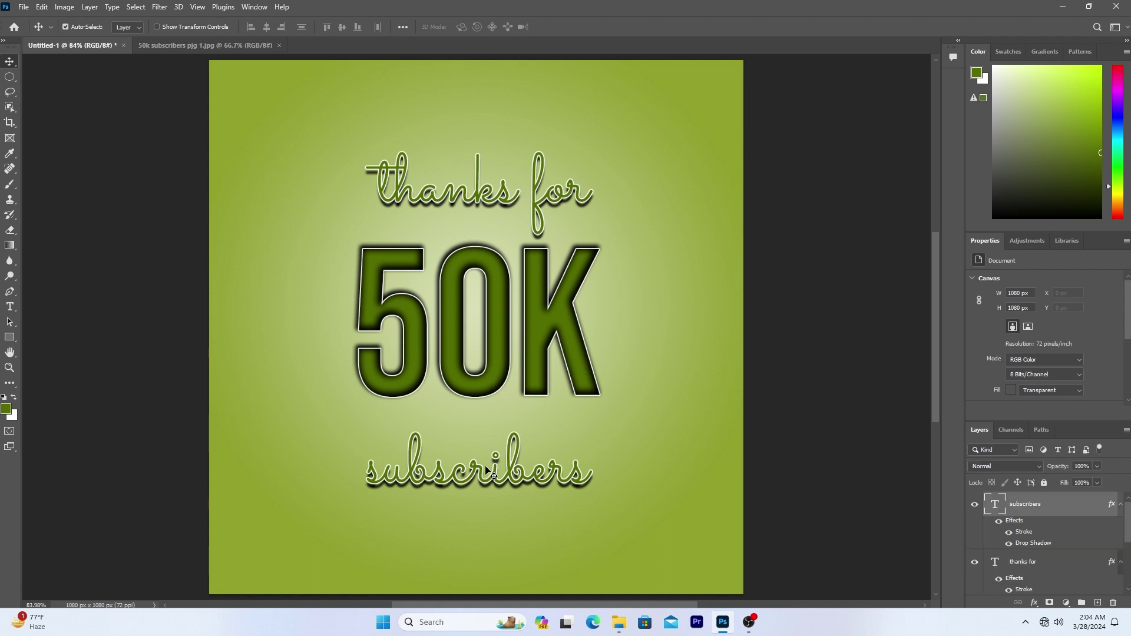
key(shift+Up)
key(shift+Up)
key(shift+Up)
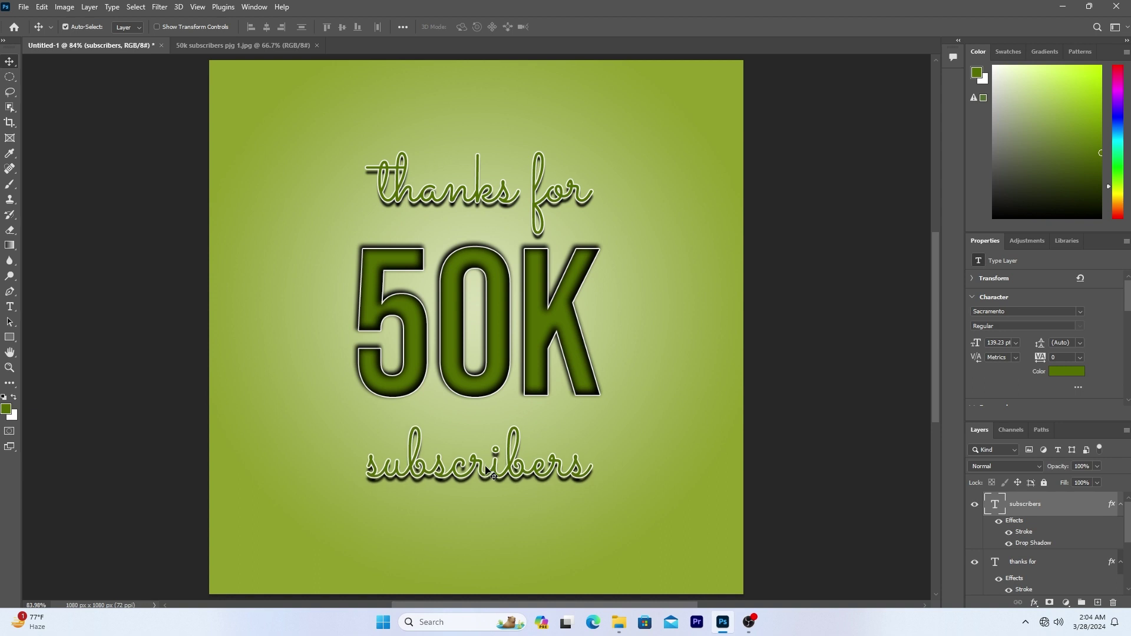
key(shift+Up)
key(shift+Up)
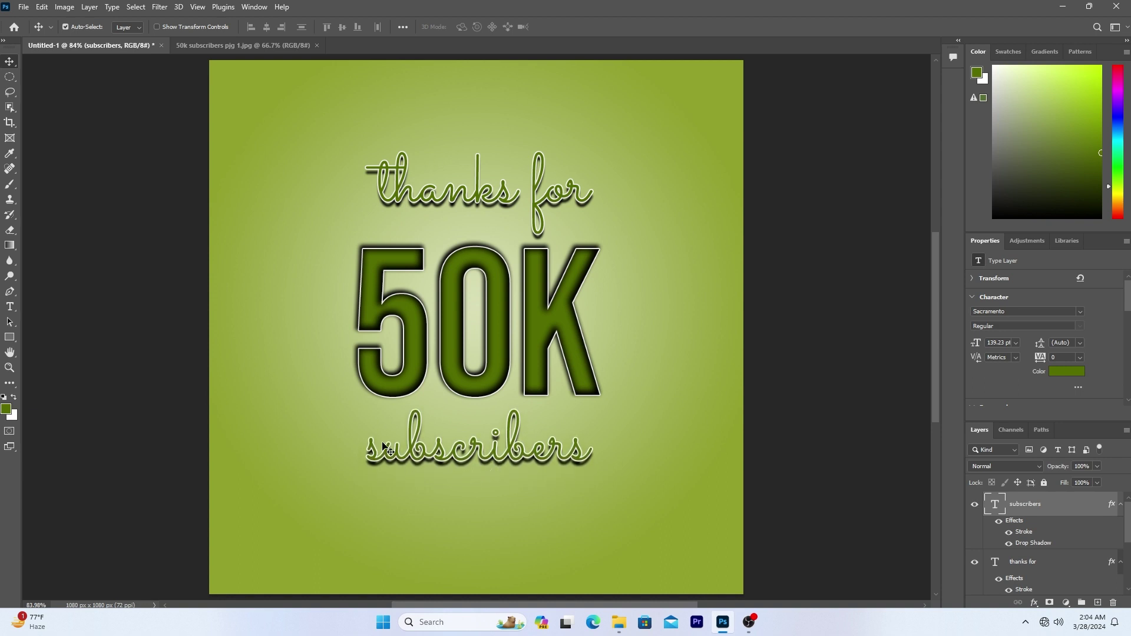
Nudge all three text layers down together so the group sits vertically centred on the canvas
drag(331, 141, 625, 460)
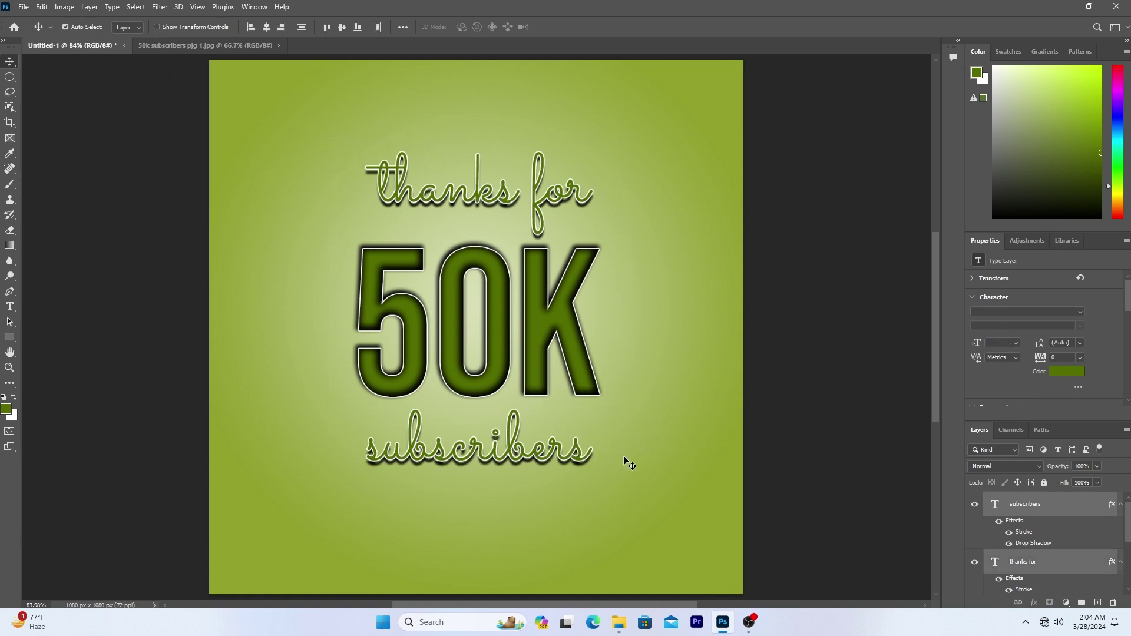
key(Down)
key(Down)
key(Down)
key(Down)
key(Down)
key(Down)
key(Down)
key(Down)
key(Down)
key(Down)
key(Down)
key(Down)
key(Down)
key(Down)
key(Down)
key(Down)
key(Down)
key(Down)
key(Down)
key(Down)
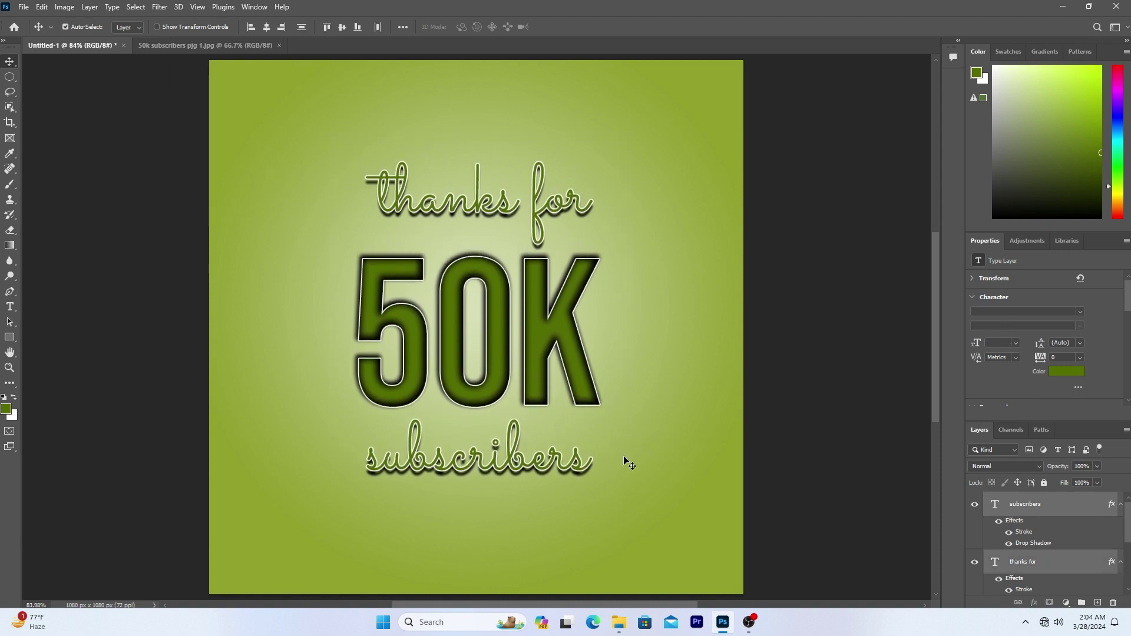
key(Down)
key(Down)
key(Down)
key(Down)
key(Down)
key(Down)
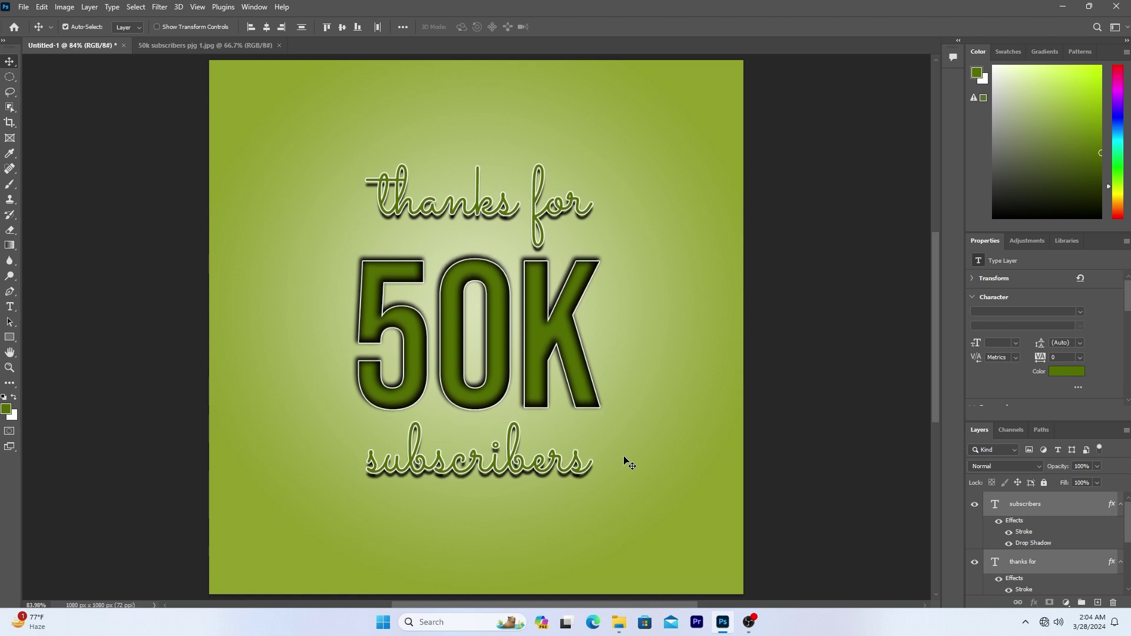
click(109, 279)
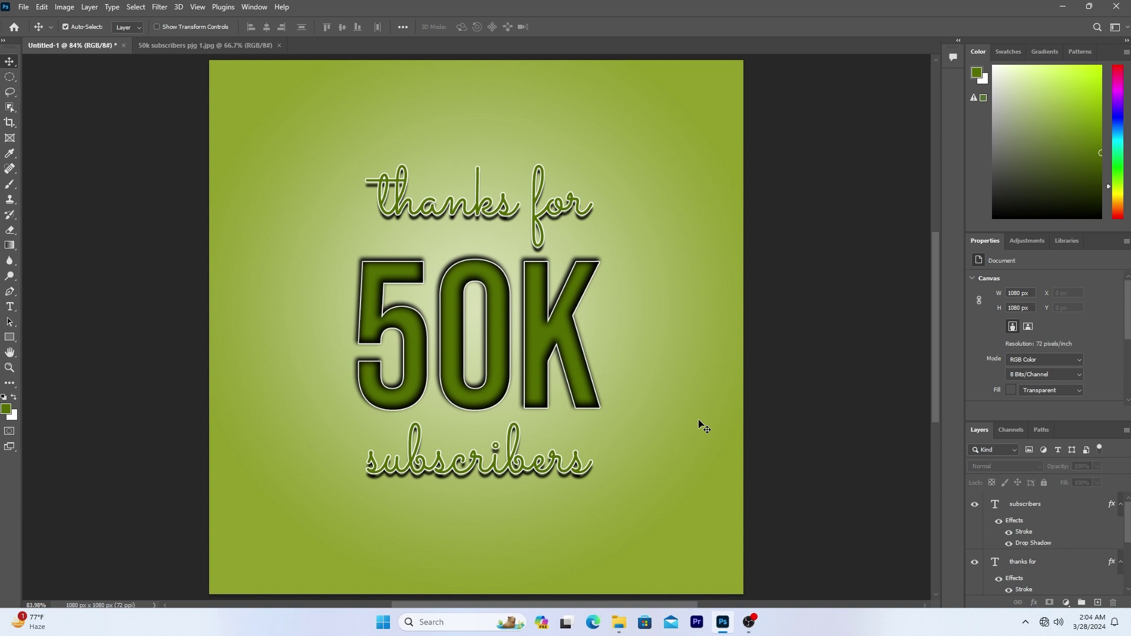
Place the nordwood-themes-R53t-Tg6J4c-unsplash texture from USB Drive (D:), scale it to about 36.86% to cover the canvas, and move its layer directly above Layer 0
click(1060, 516)
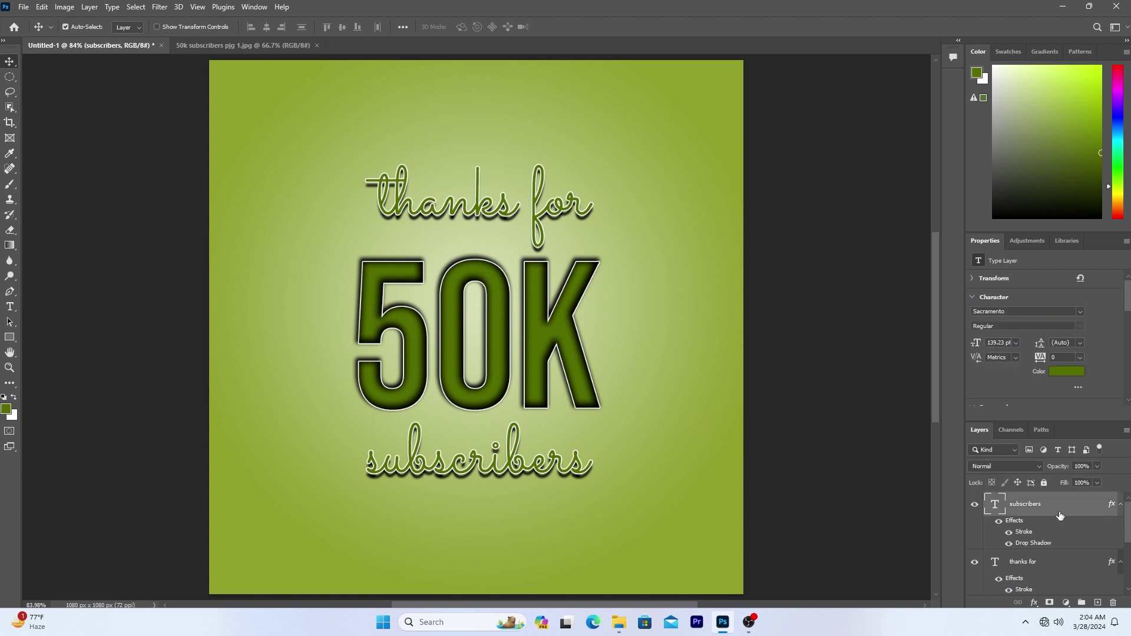
click(618, 625)
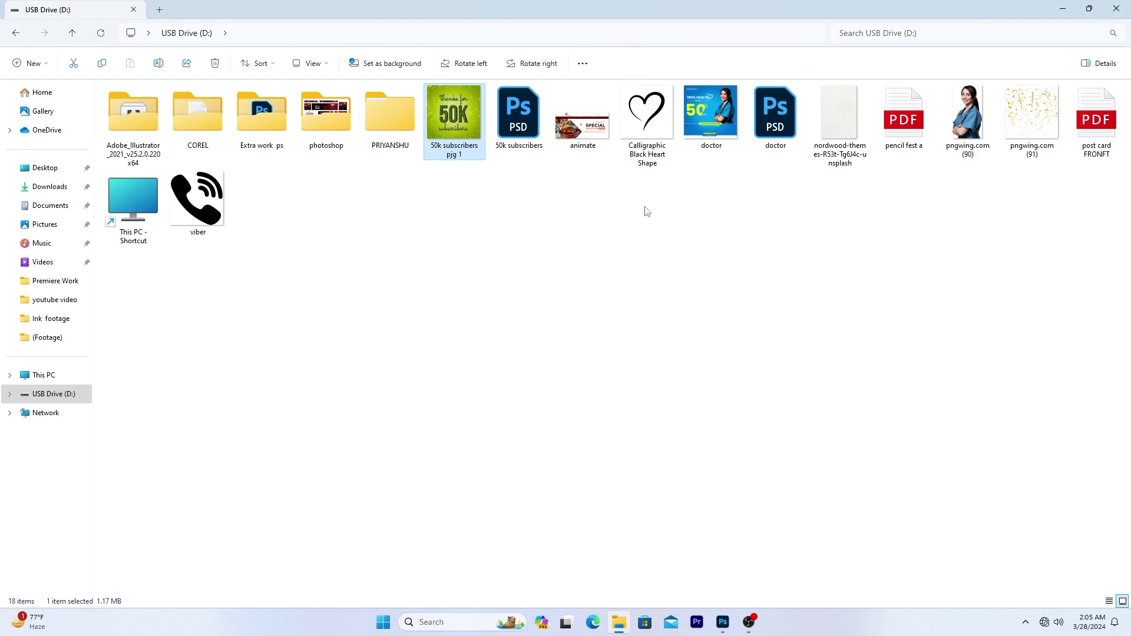
drag(826, 116, 476, 290)
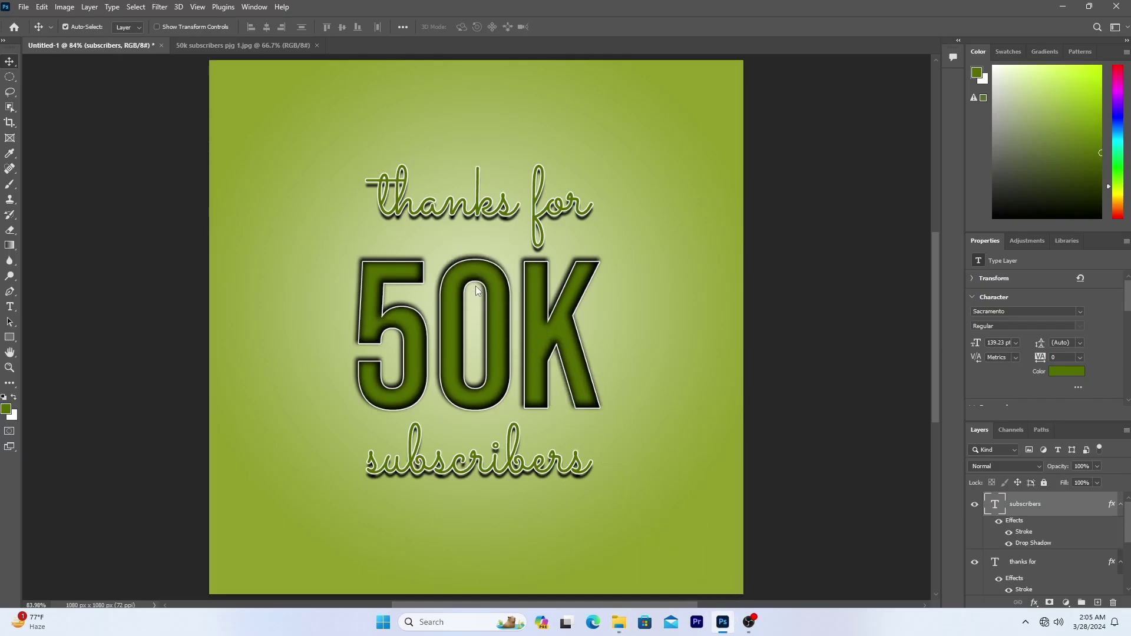
drag(657, 328, 758, 328)
drag(626, 345, 536, 343)
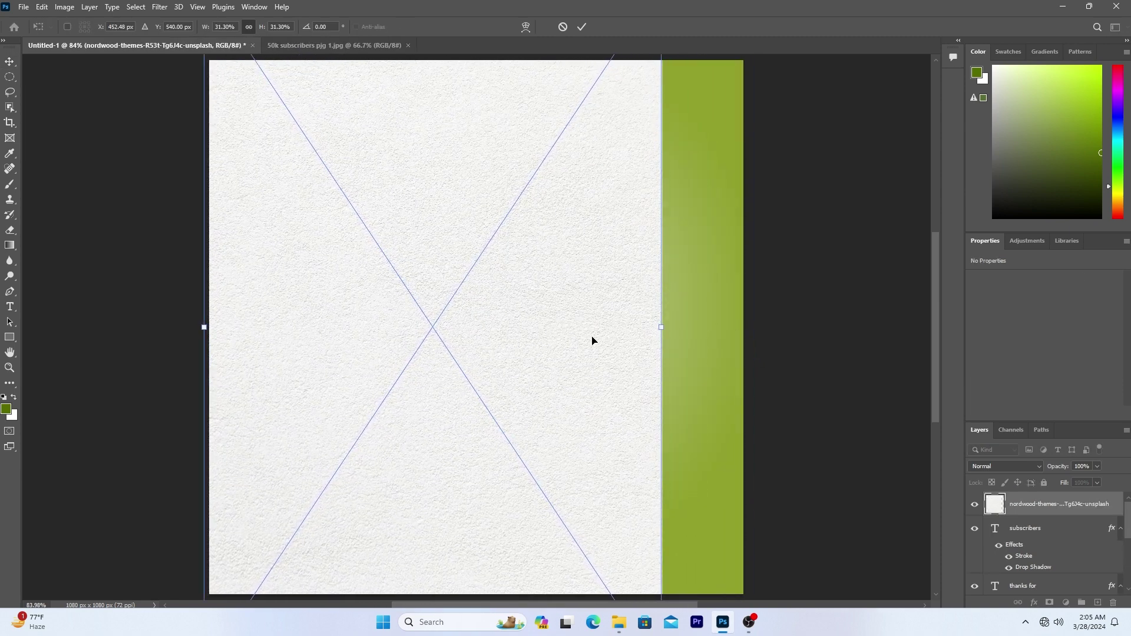
drag(666, 319, 746, 335)
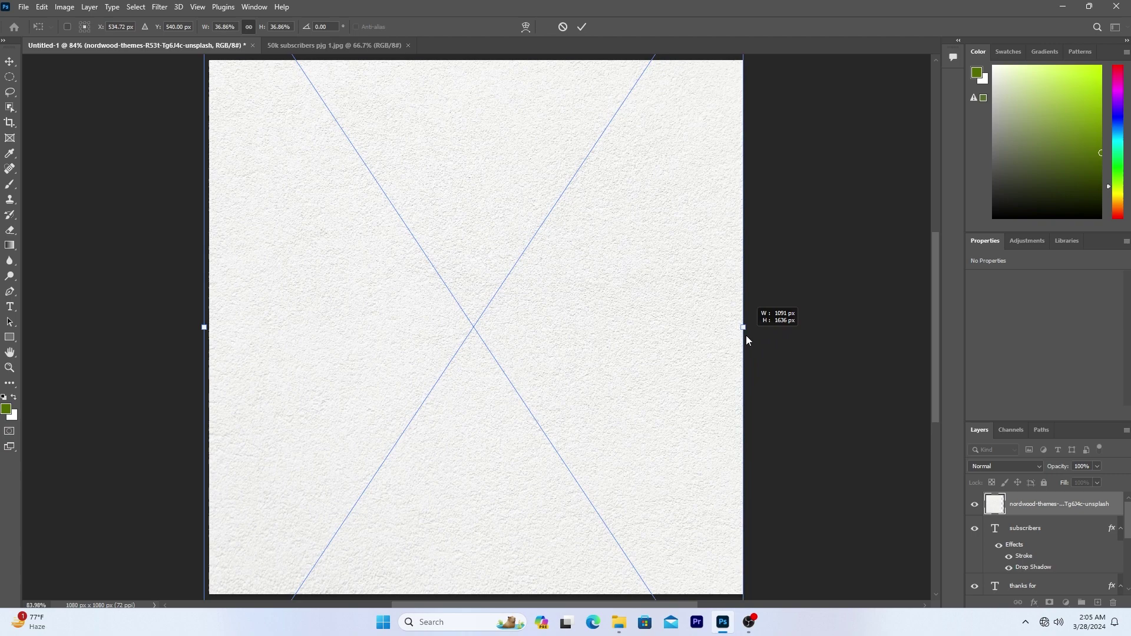
click(583, 26)
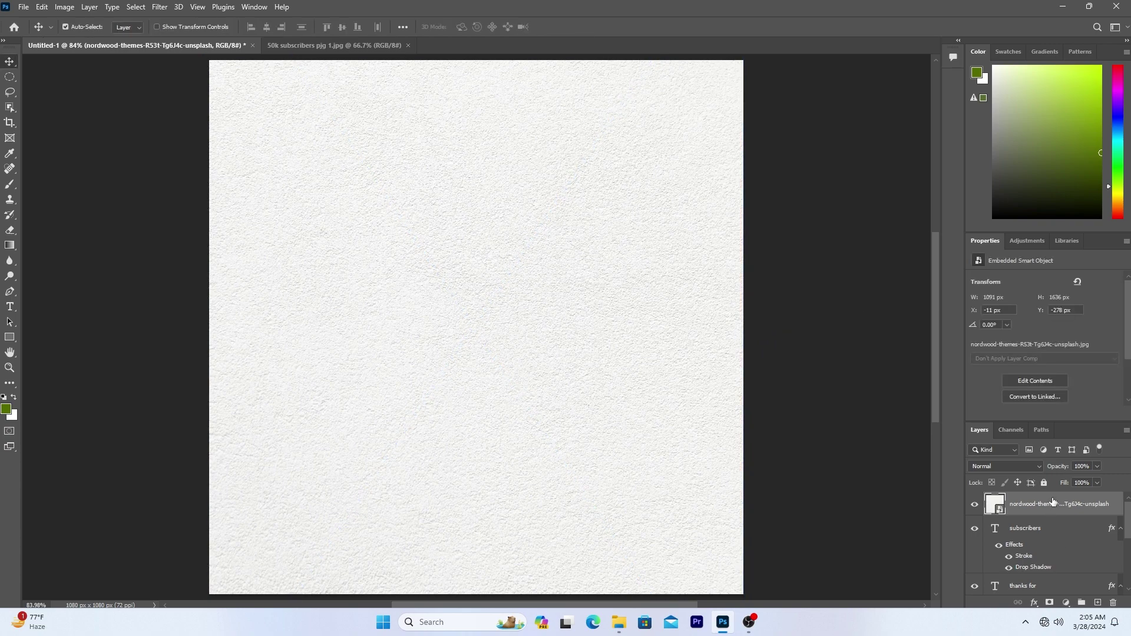
drag(1053, 502, 994, 575)
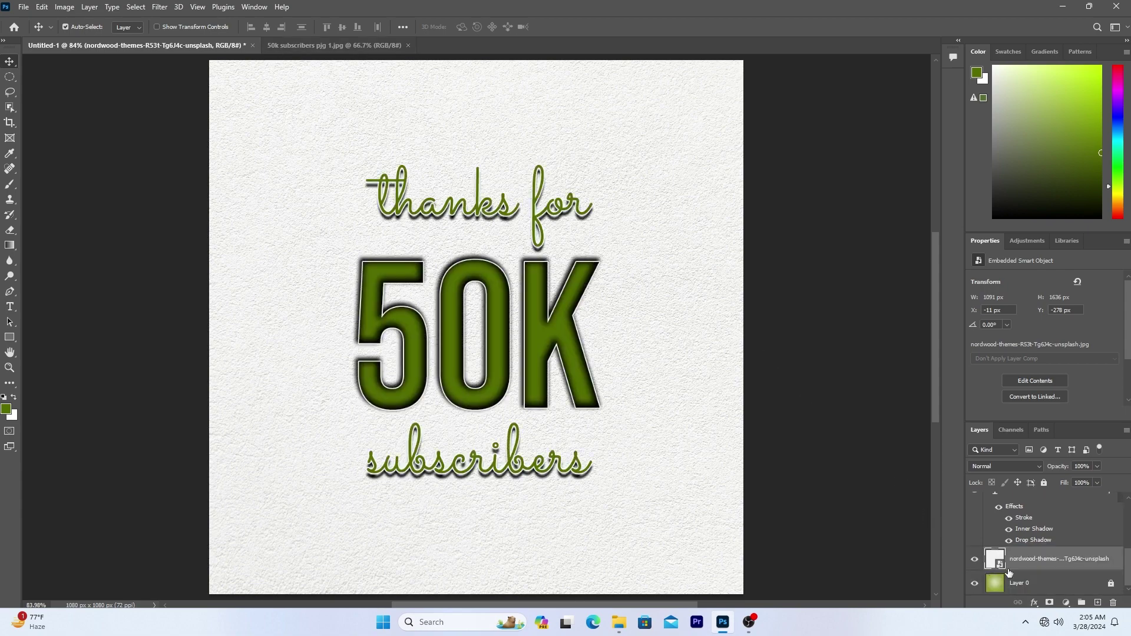
Set the blend mode of the nordwood-themes texture layer to Color Burn and deselect the layer
click(999, 468)
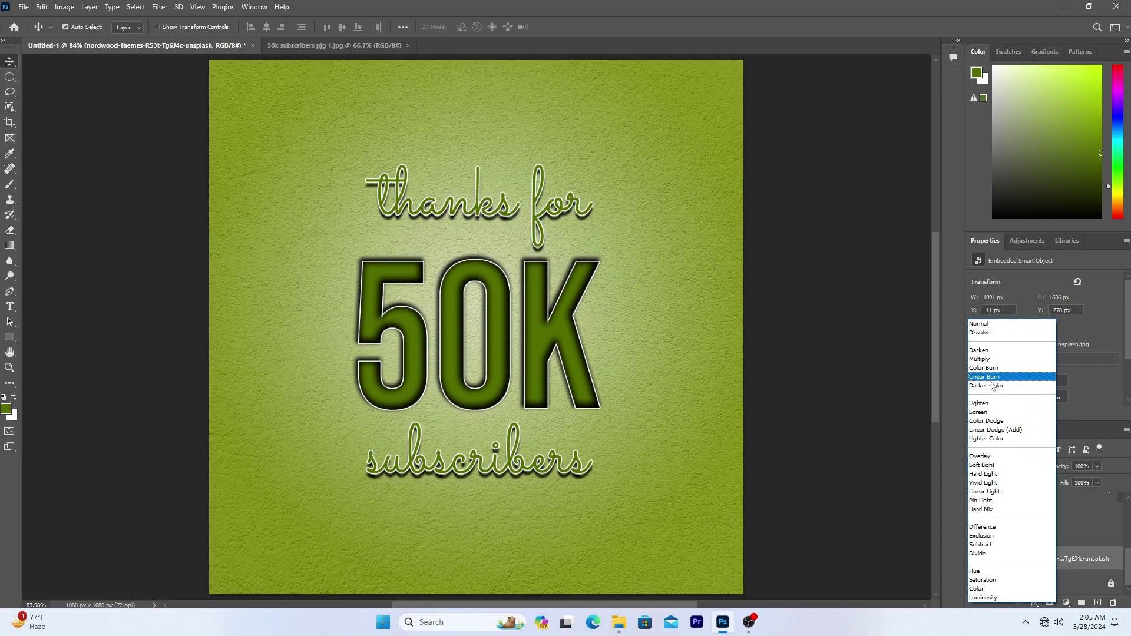
key(Up)
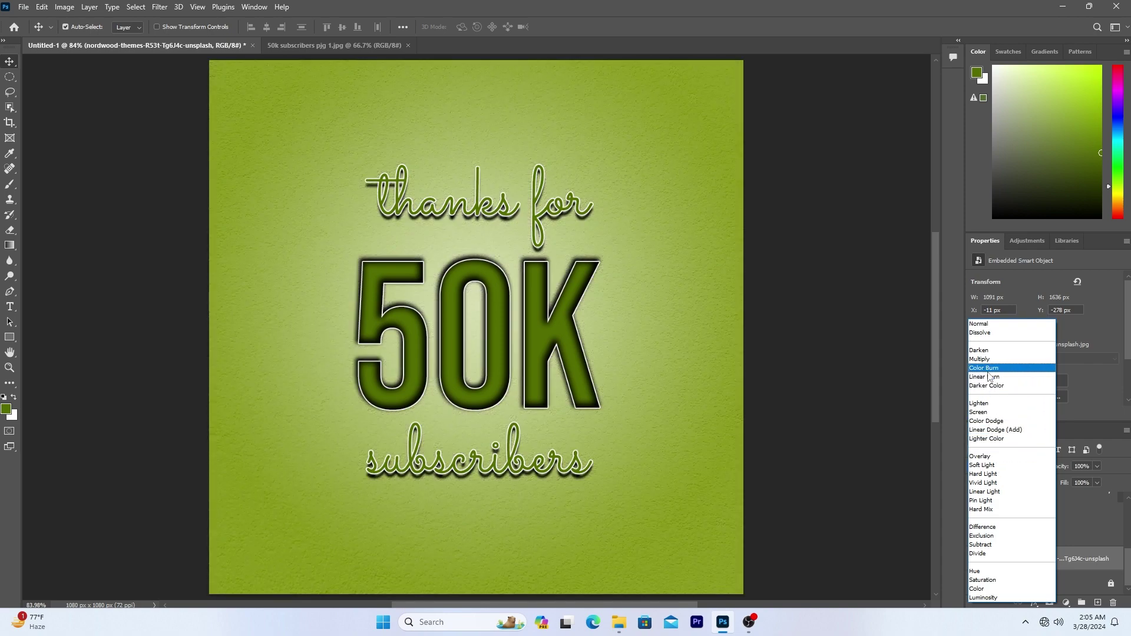
key(Return)
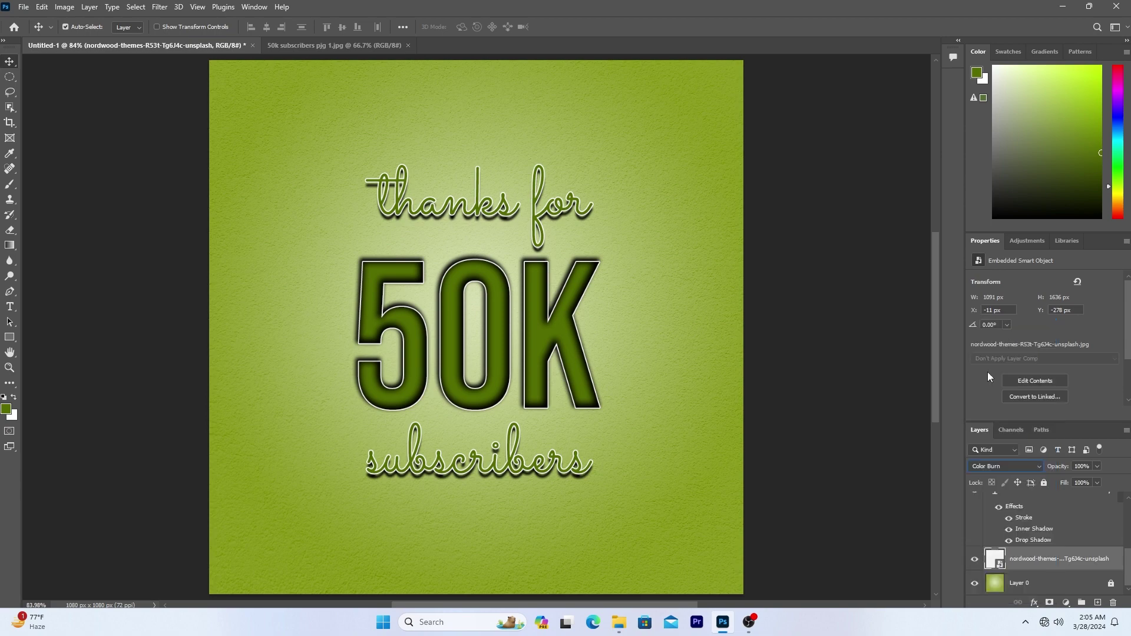
click(847, 395)
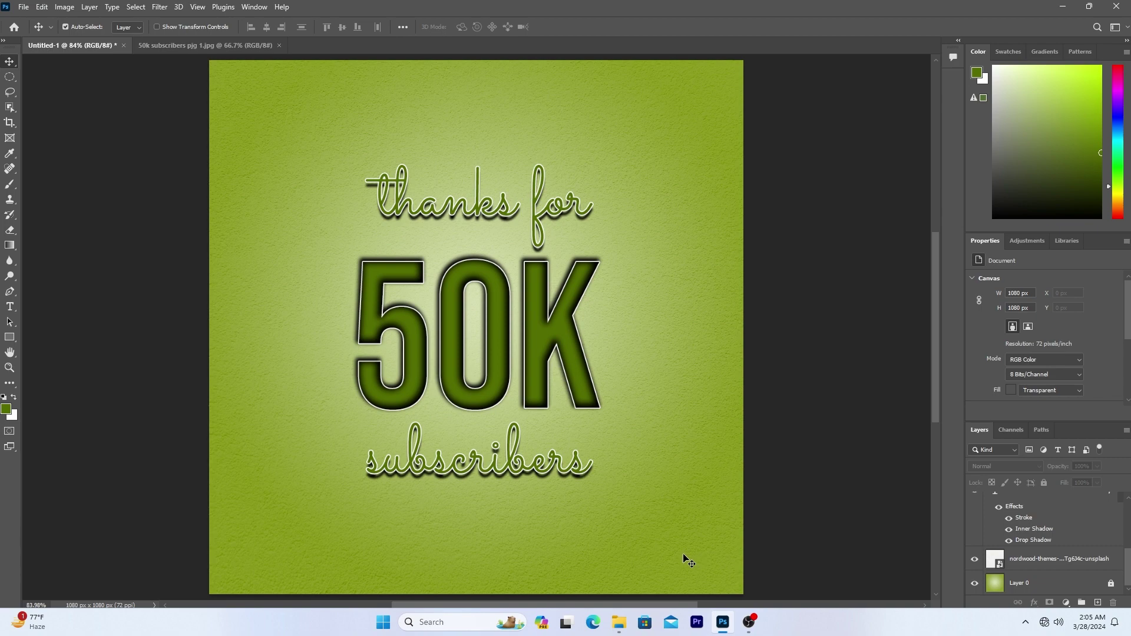
Place the pngwing.com (91) confetti image from USB Drive (D:) and move its layer directly above the nordwood-themes texture layer
click(624, 624)
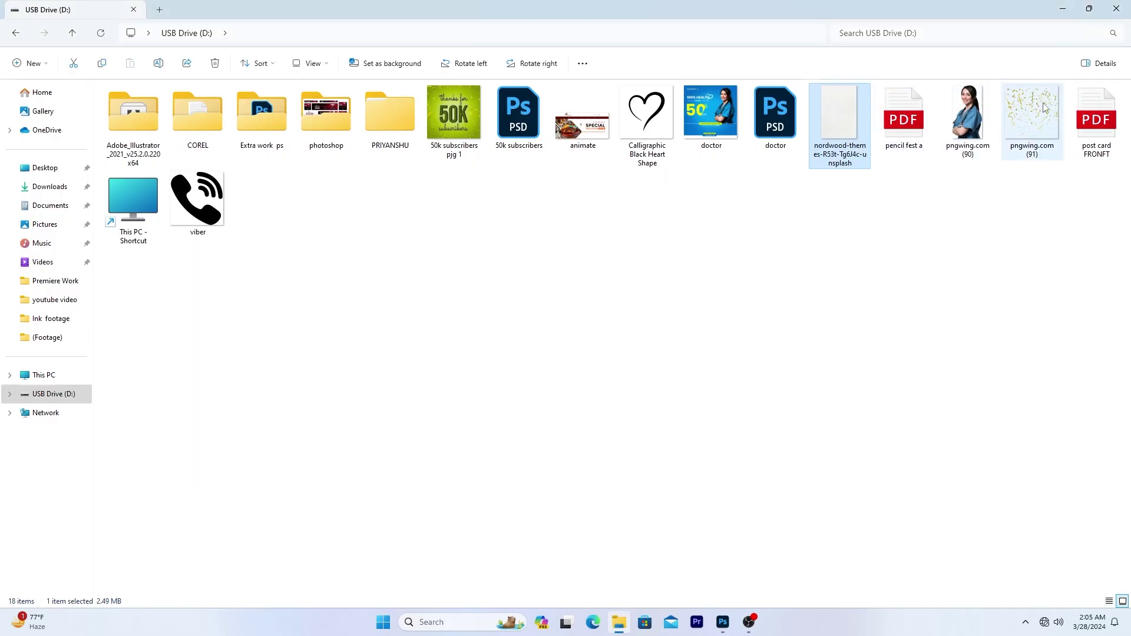
drag(1031, 112, 477, 325)
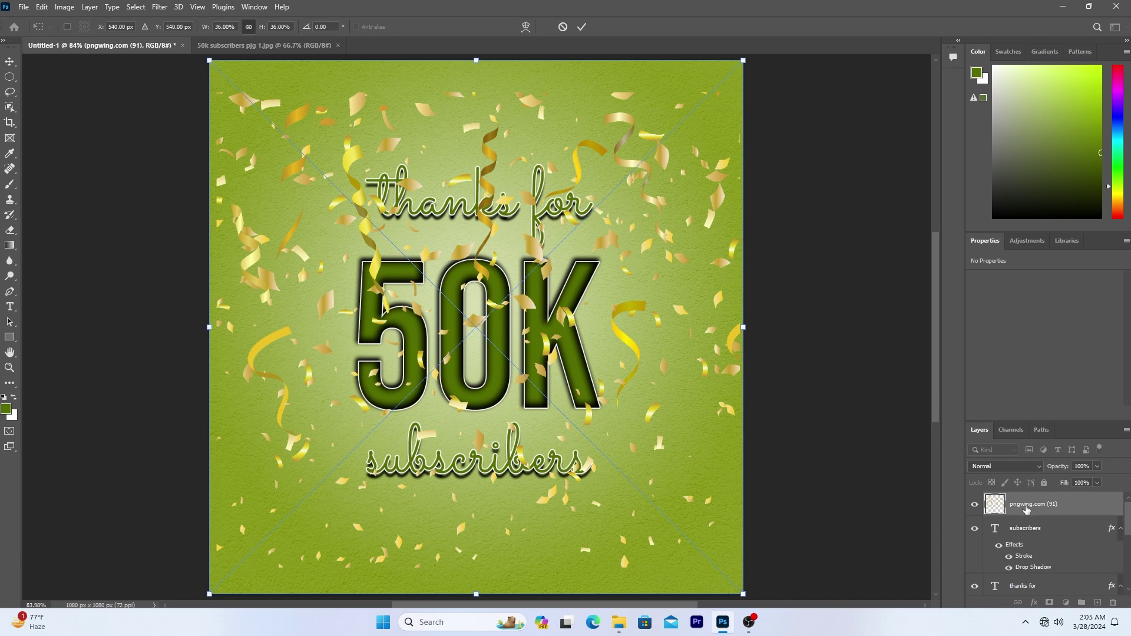
drag(1026, 509, 1000, 551)
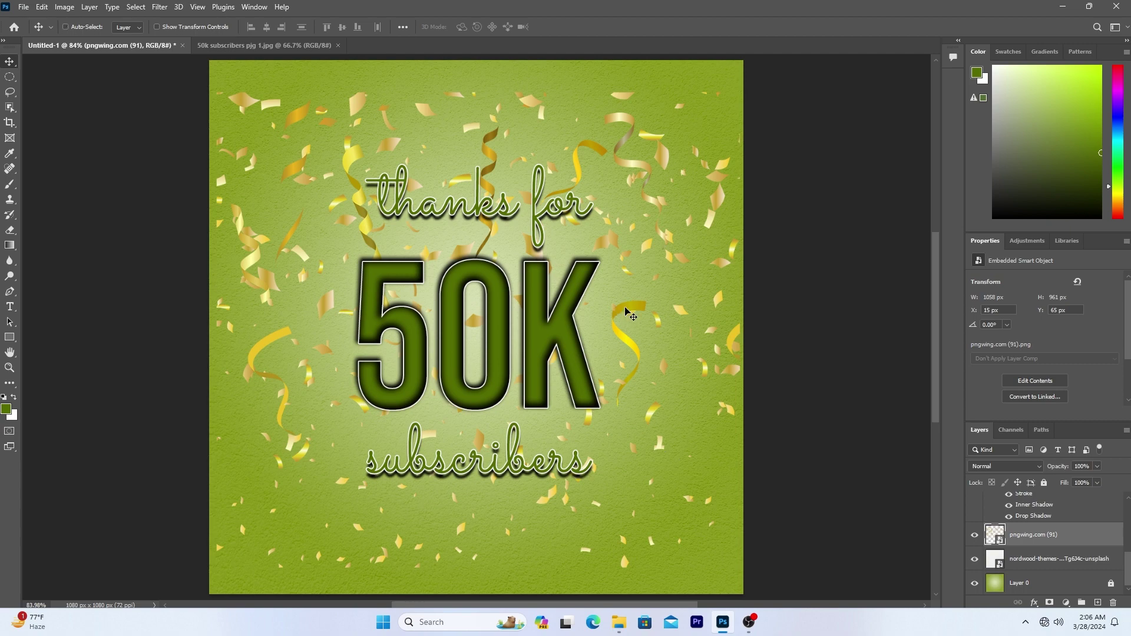
Scale the confetti image to about 40.68% so it covers the canvas and shift it slightly left to about X 534.50 px
key(ctrl+t)
drag(747, 327, 813, 327)
drag(676, 339, 642, 339)
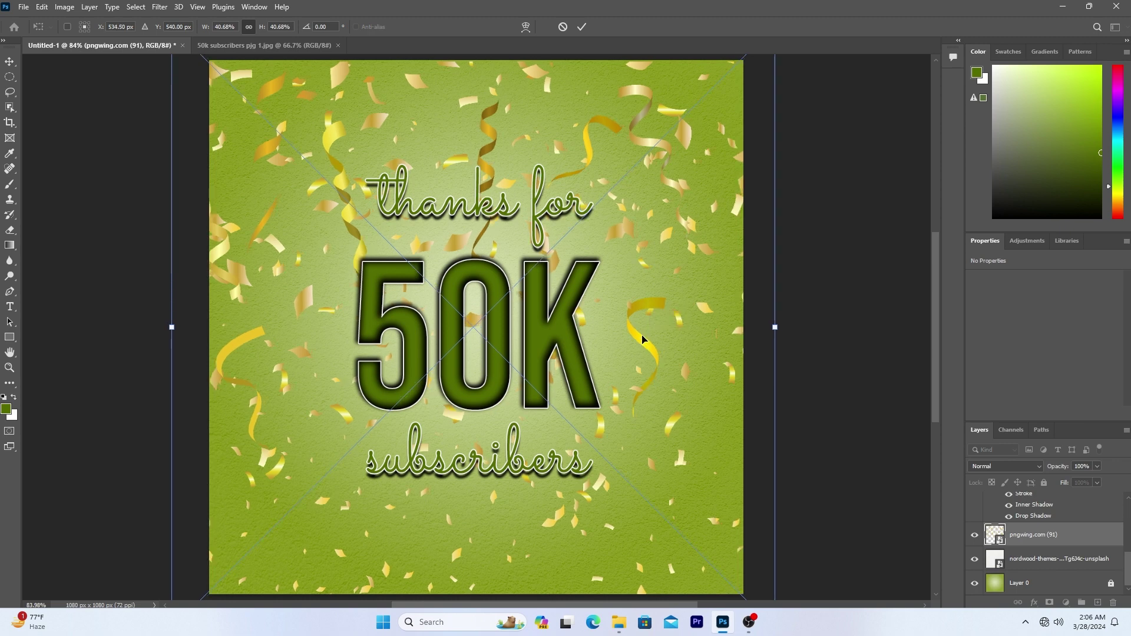
click(582, 27)
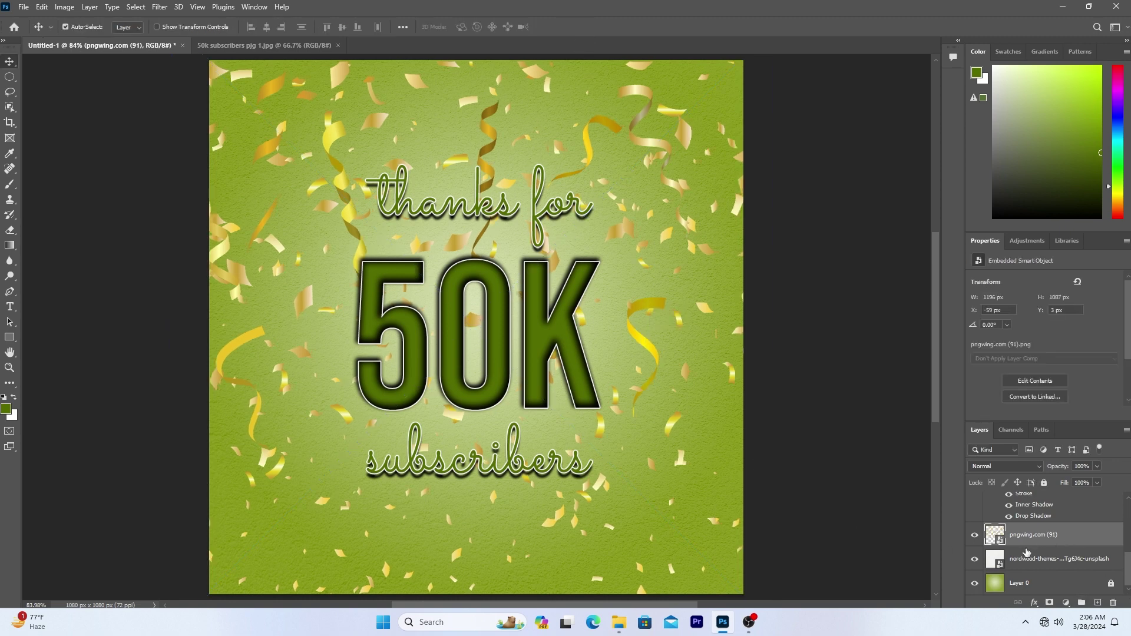
Add a layer mask to the pngwing.com (91) confetti layer and activate the Brush tool to paint on the mask
click(1050, 603)
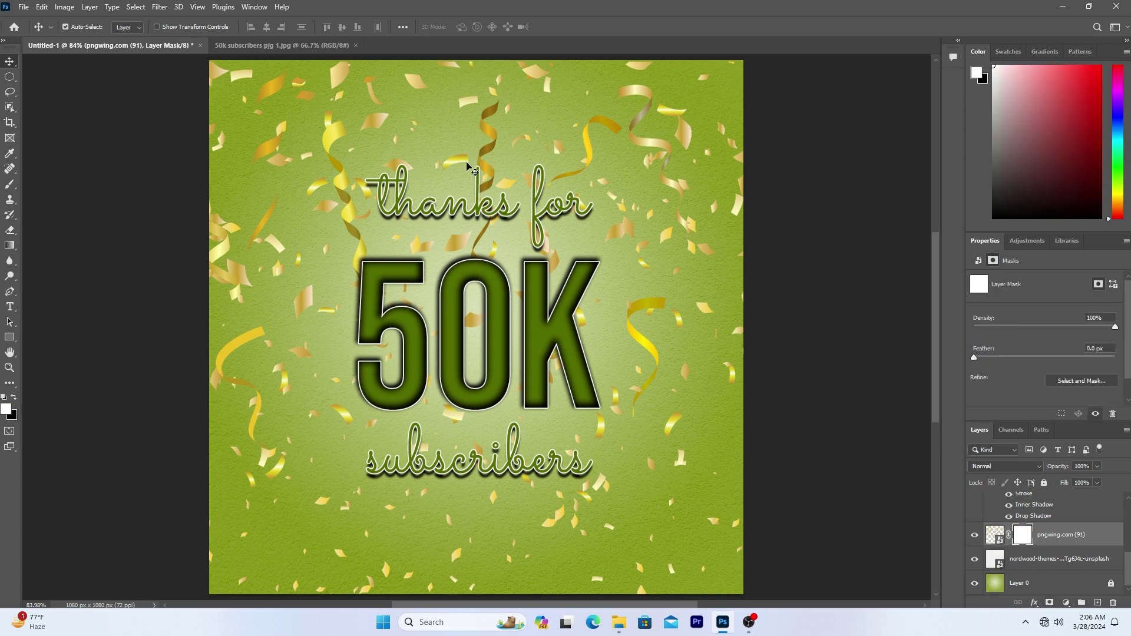
click(11, 185)
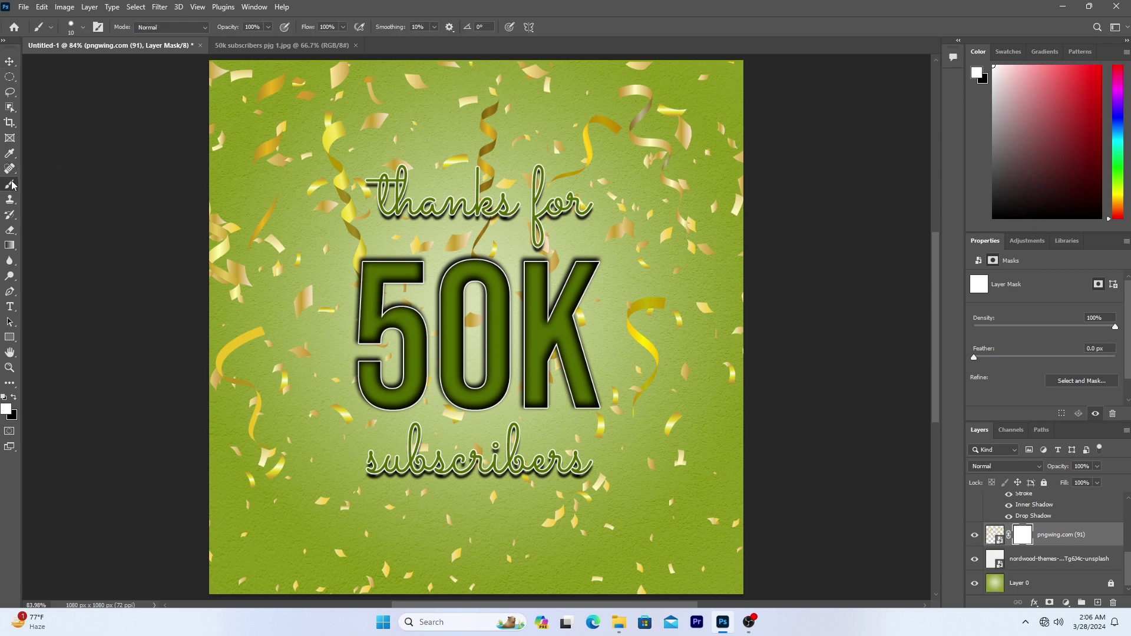